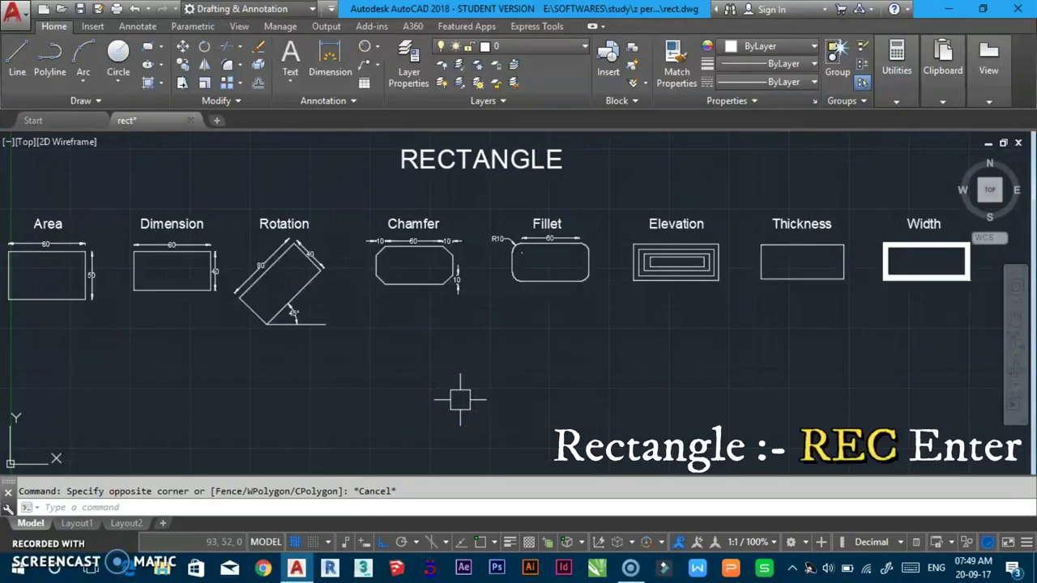
Draw a practice 80 by 40 rectangle from straight lines below the sheet
key(Escape)
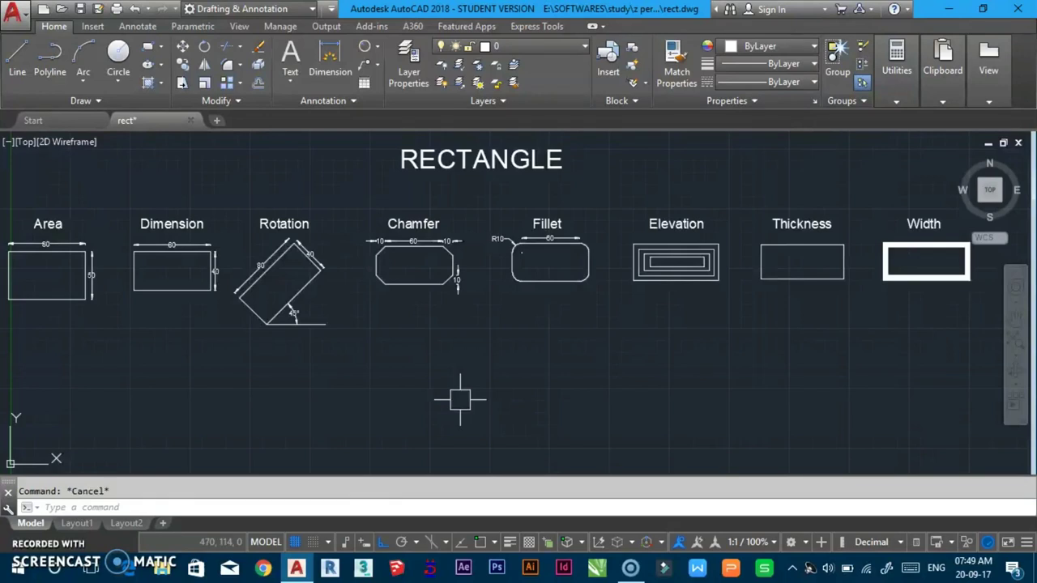
text(l)
key(Return)
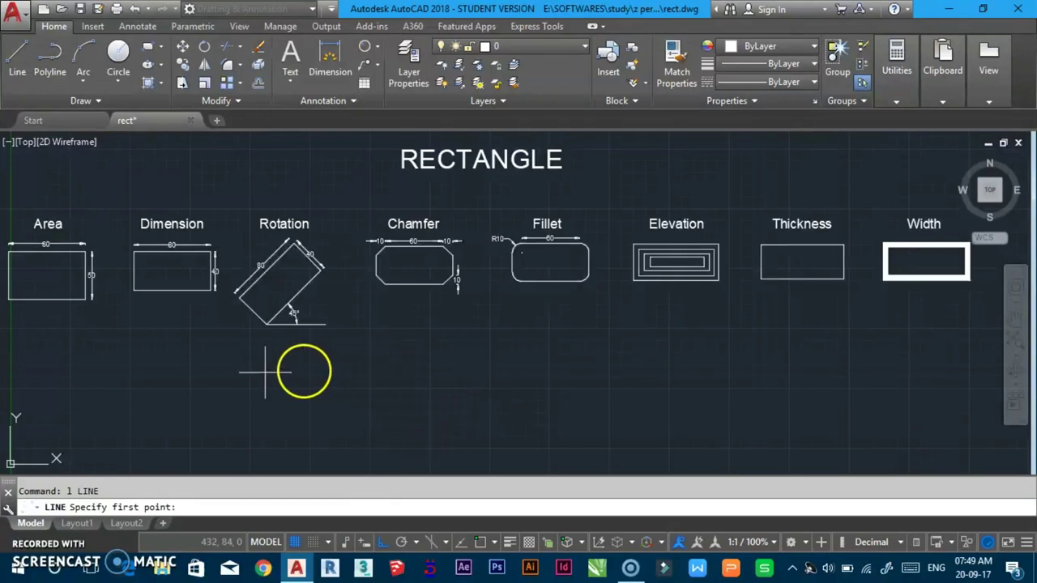
click(328, 374)
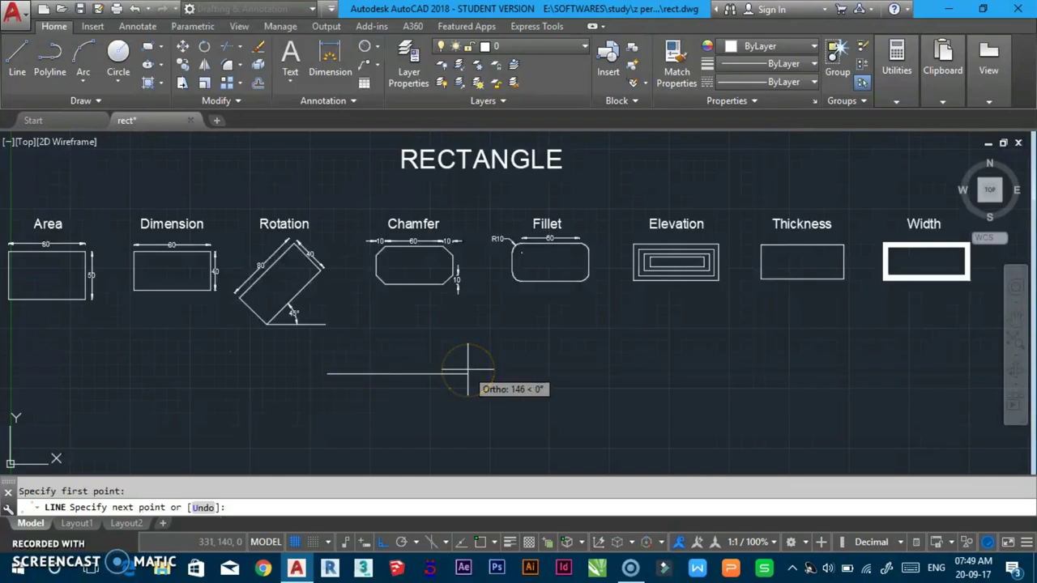
text(80)
key(Return)
text(40)
key(Return)
text(80)
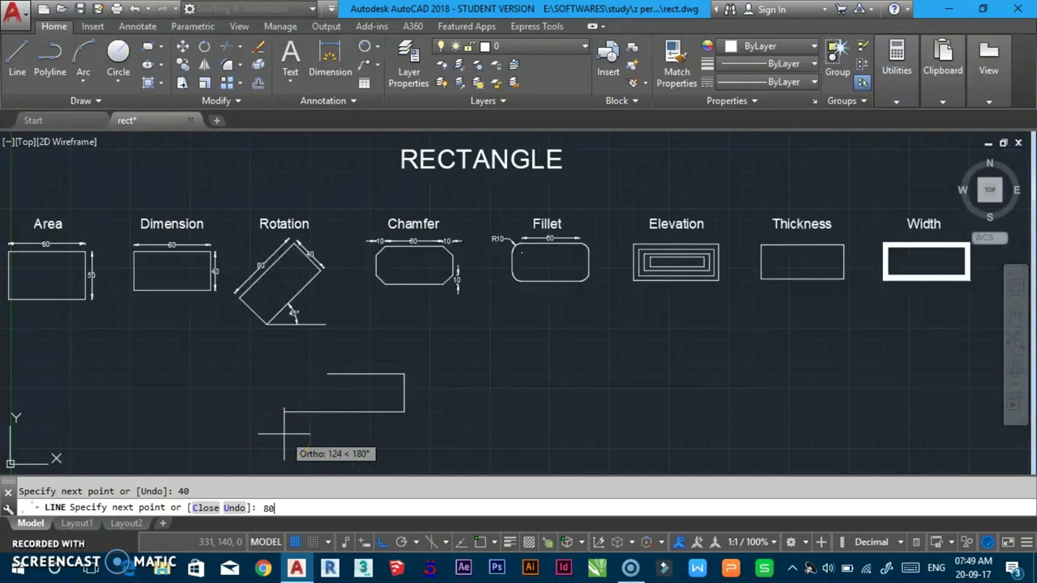
key(Return)
click(327, 374)
key(Escape)
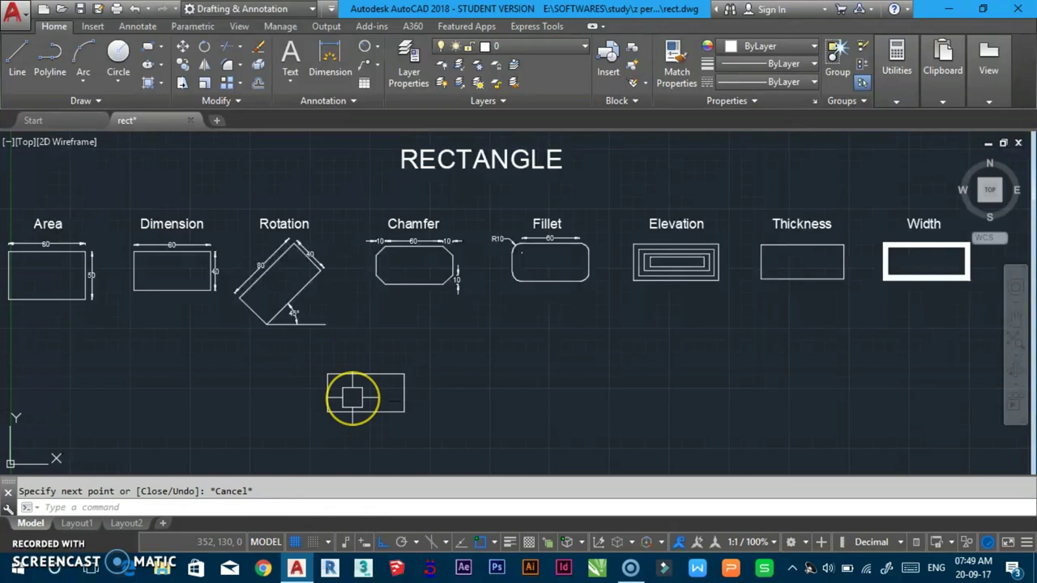
Erase the practice line rectangle
click(448, 416)
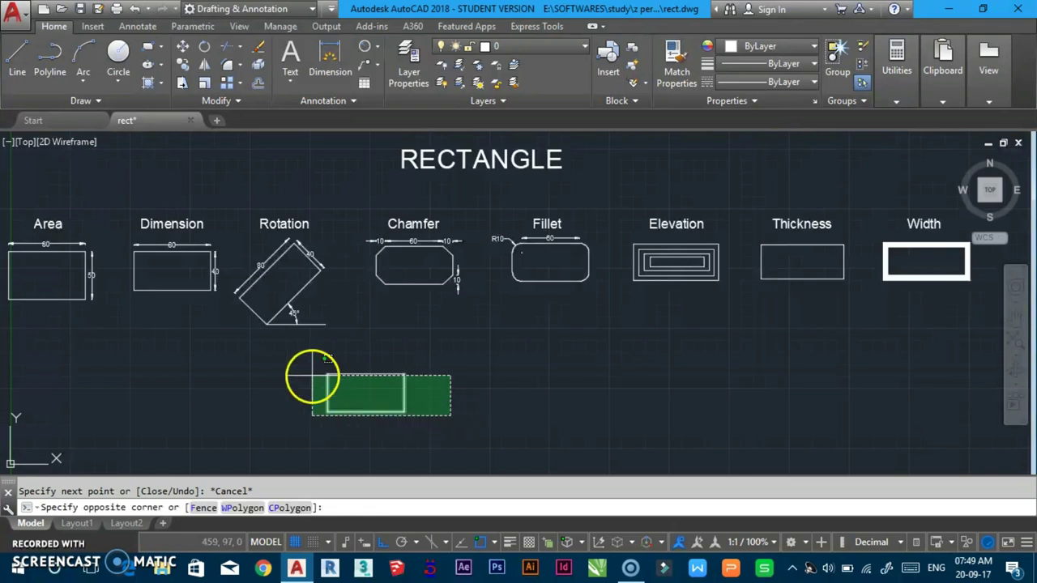
click(315, 377)
text(e)
key(Return)
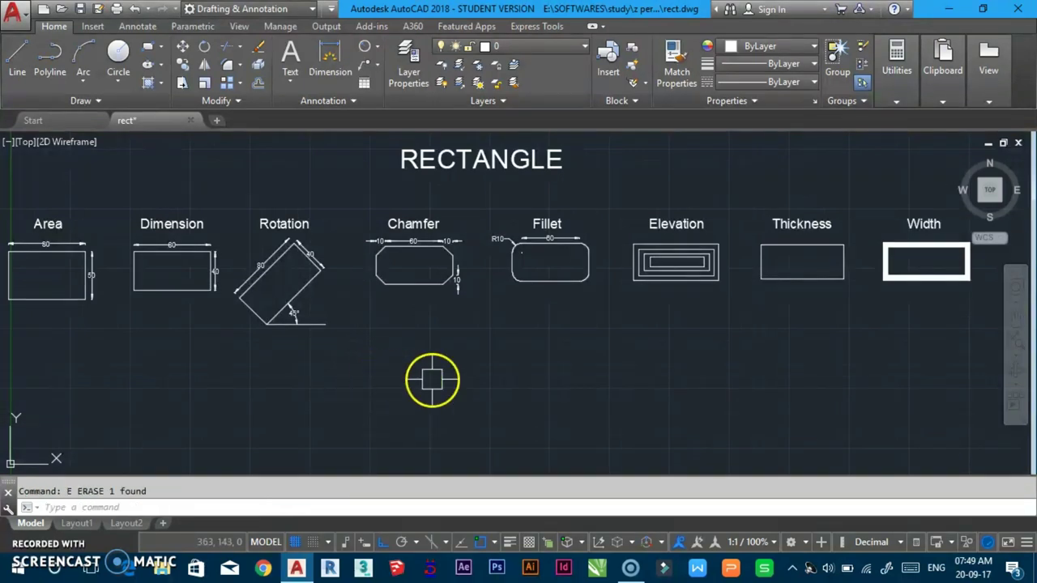
Draw a rectangle below the Area example with RECTANGLE from two picked corners
text(rec)
key(Return)
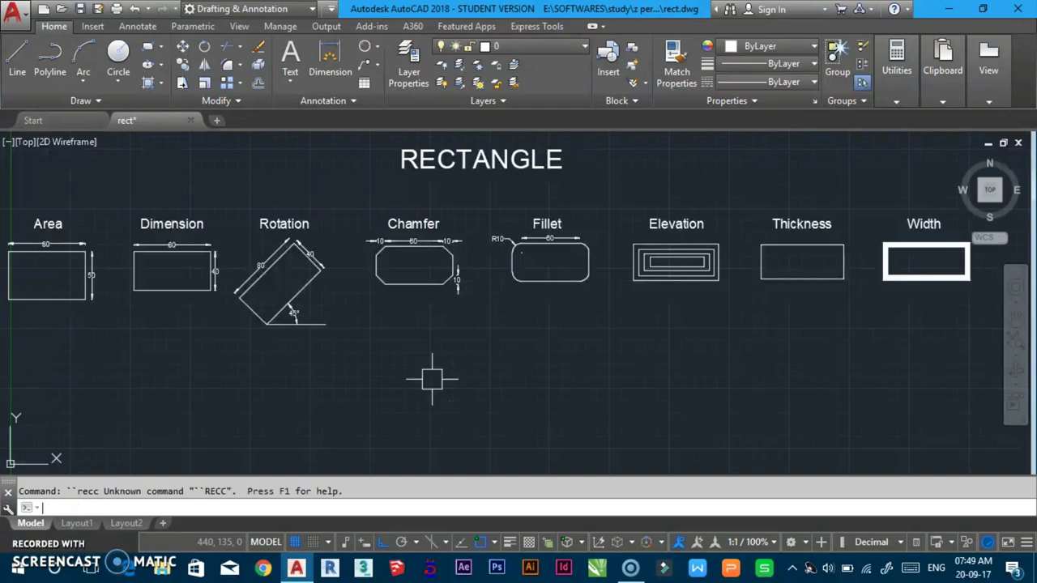
key(Escape)
text(rec)
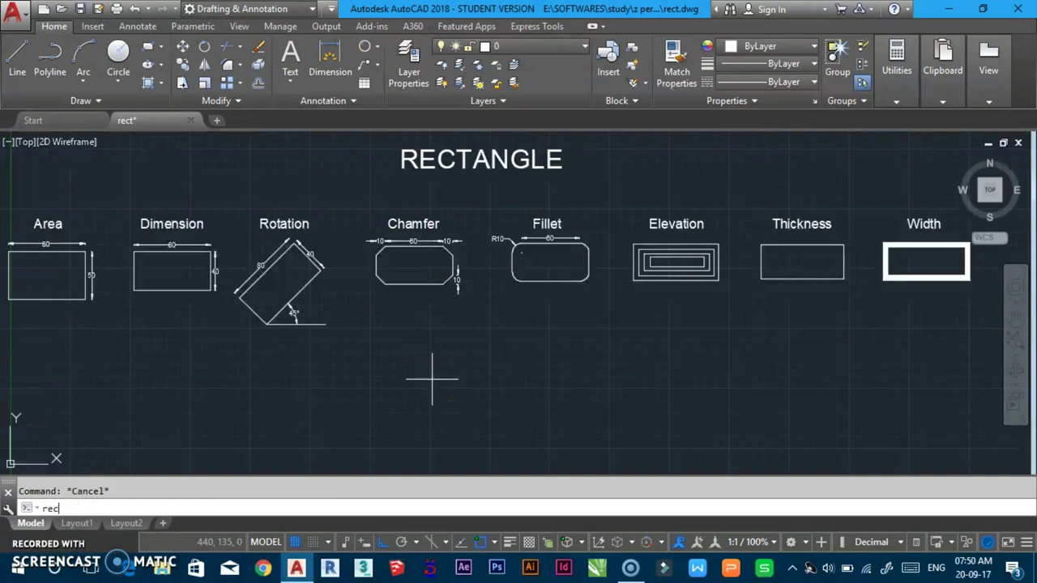
key(Return)
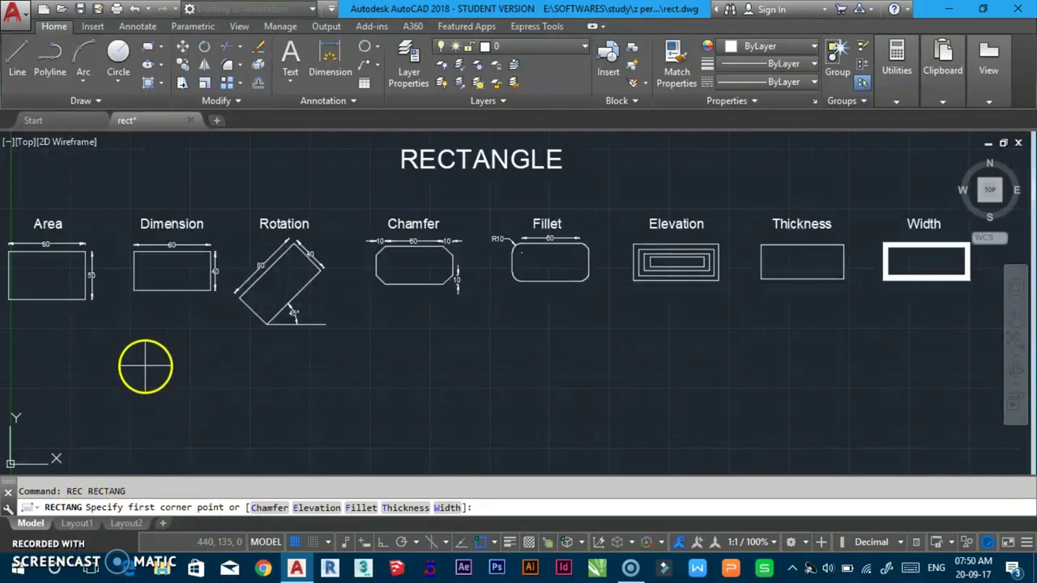
click(144, 365)
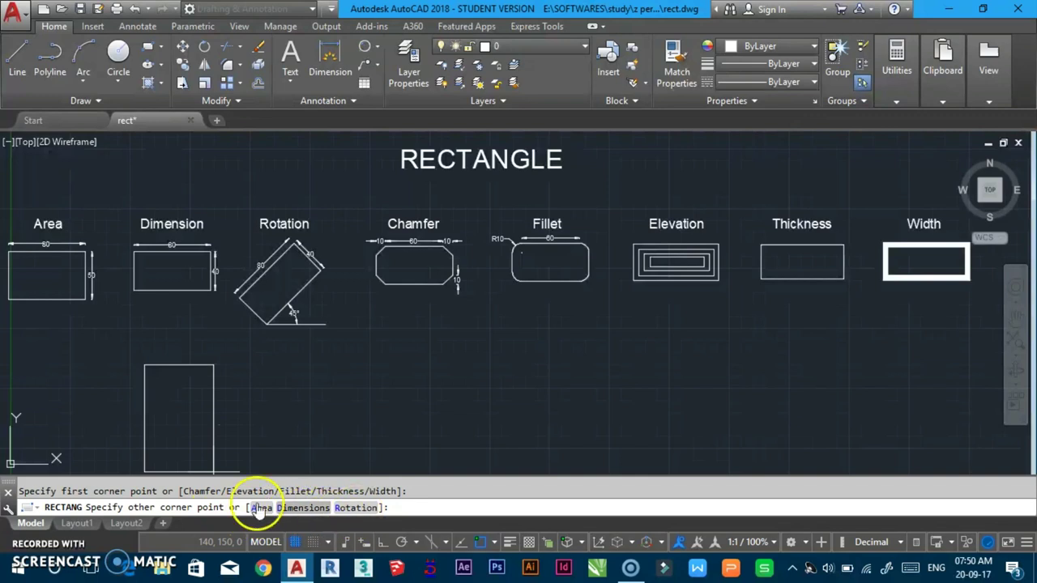
click(220, 418)
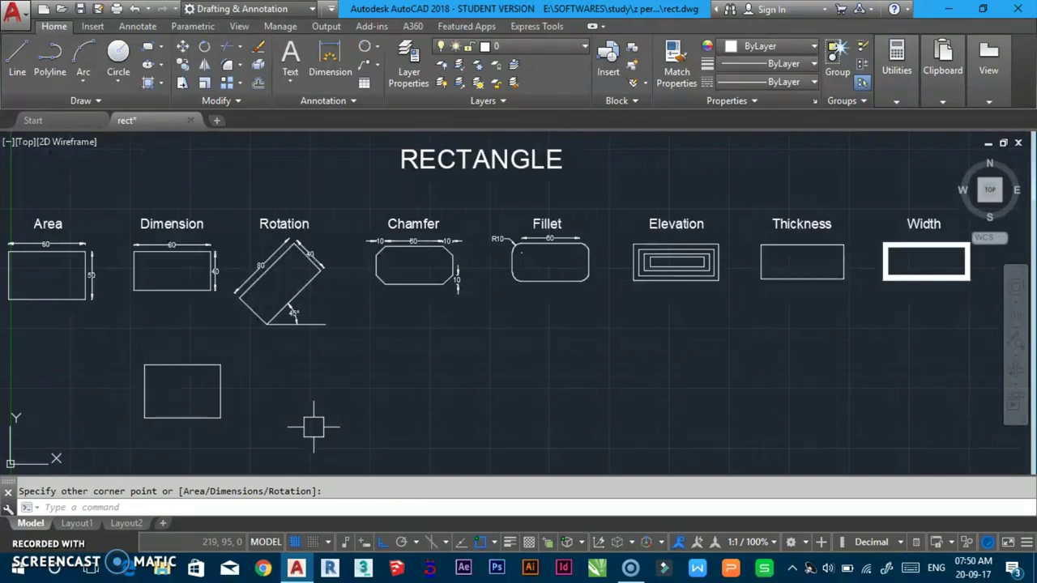
Draw three more overlapping practice rectangles chaining rightward below the sheet
text(rec)
key(Return)
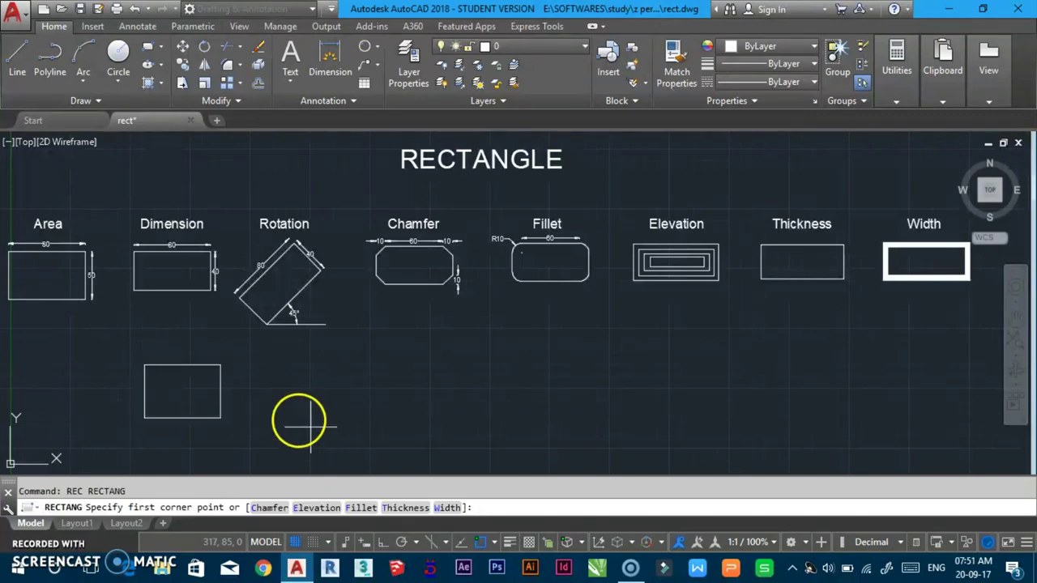
click(276, 366)
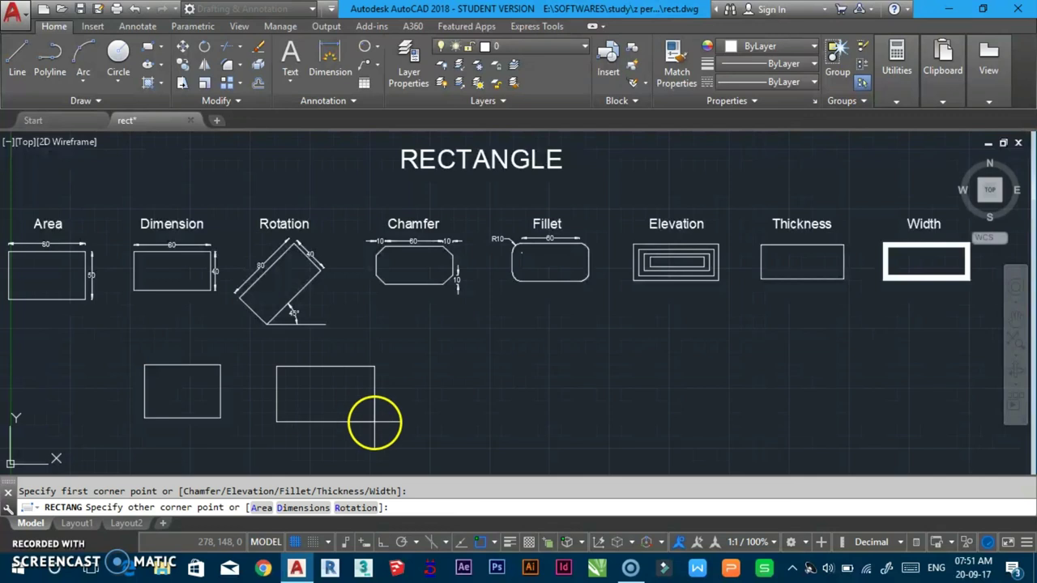
click(374, 421)
key(Return)
click(342, 396)
click(469, 441)
key(Return)
click(429, 366)
click(535, 418)
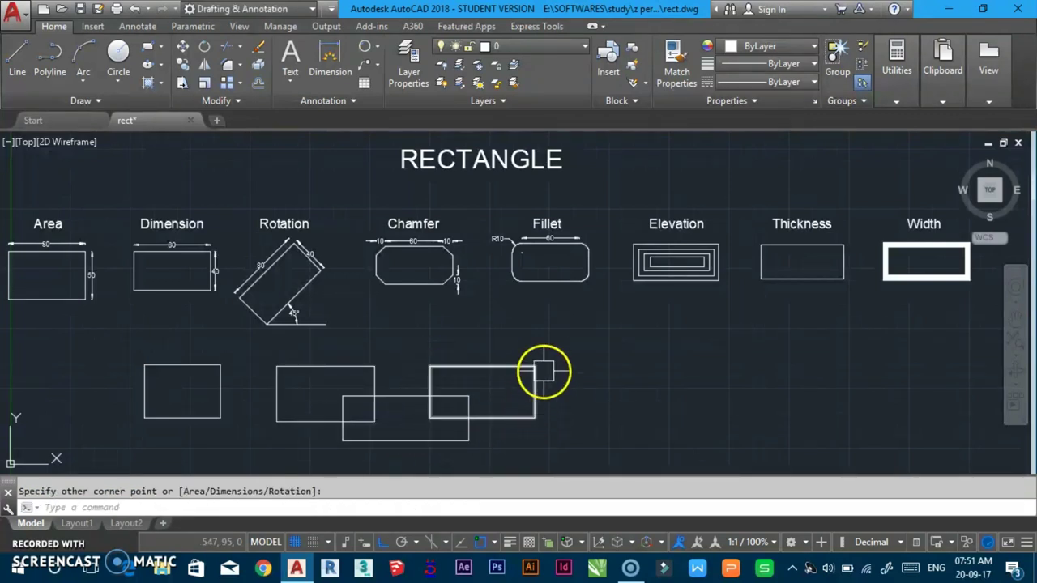
Crossing-select all four practice rectangles and erase them
click(619, 364)
click(147, 399)
text(e)
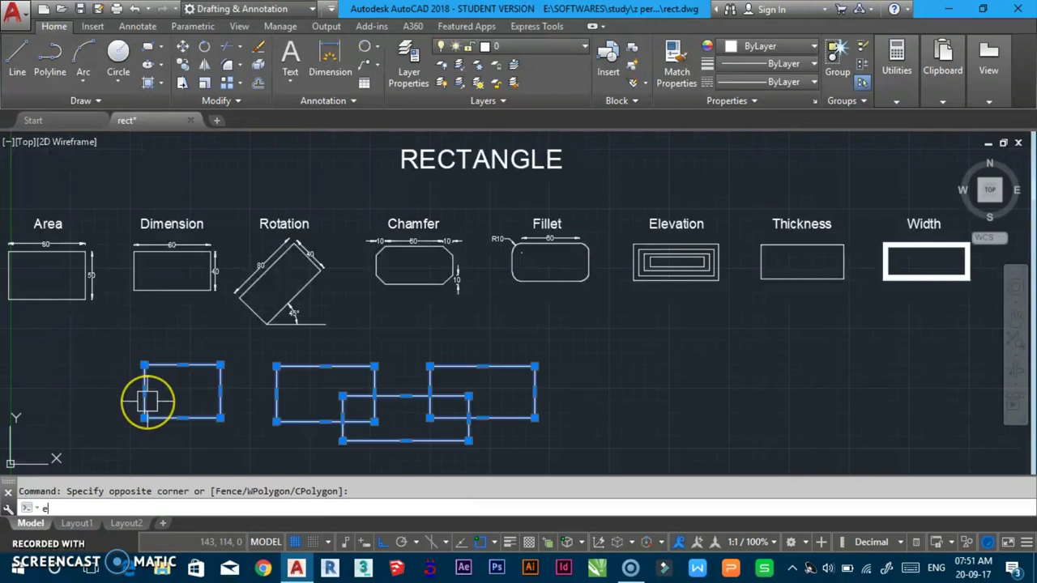
key(Return)
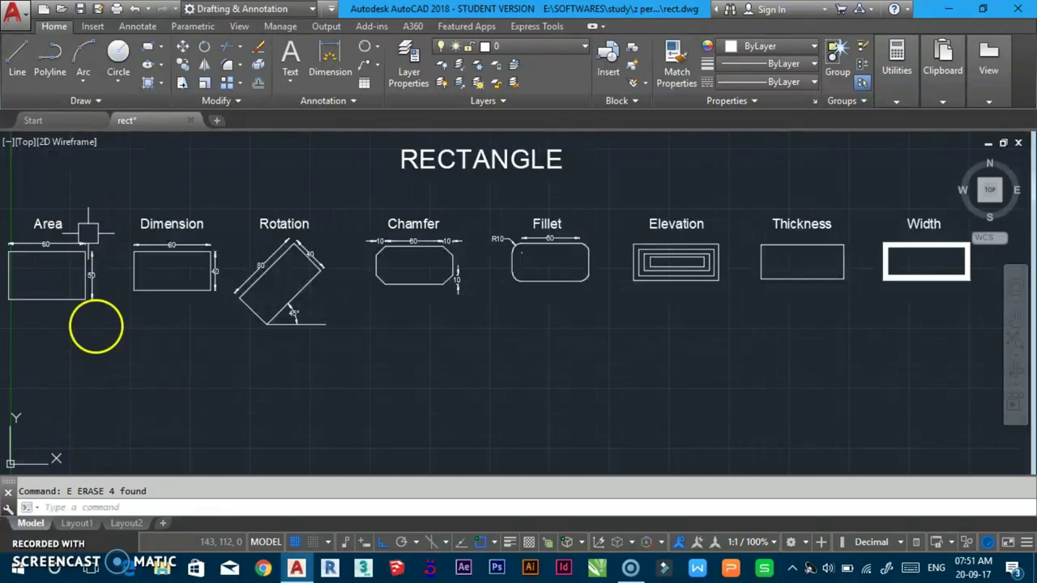
Frame the Area through Fillet examples and begin a new rectangle with RC
scroll(121, 292, up, 5)
scroll(289, 365, down, 2)
middle_drag(289, 365, 195, 306)
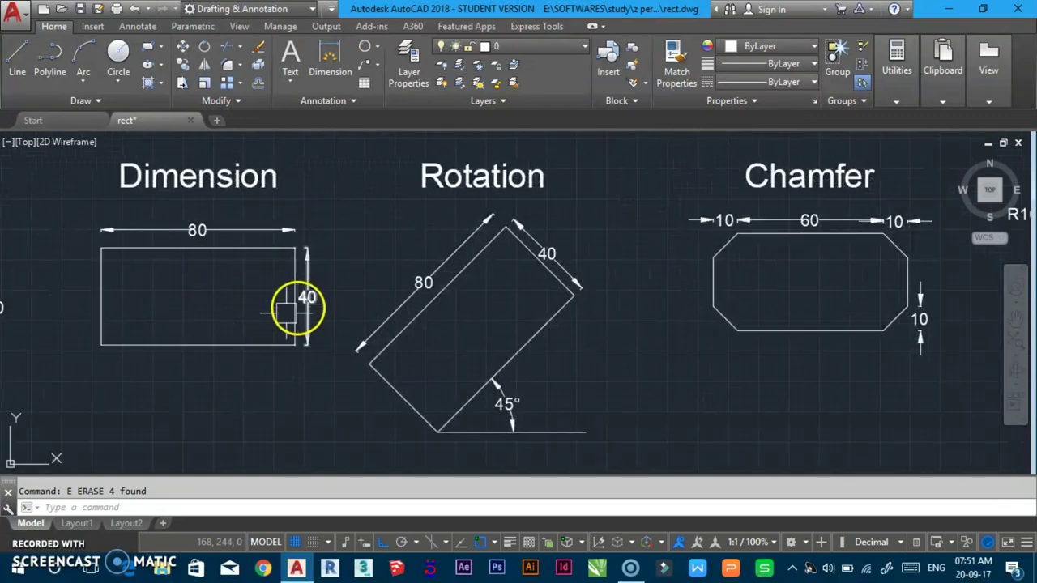
mouse_move(316, 383)
middle_down()
mouse_move(342, 371)
mouse_move(342, 353)
mouse_move(377, 361)
mouse_move(359, 309)
middle_up()
scroll(377, 360, down, 1)
text(r)
text(c)
key(Return)
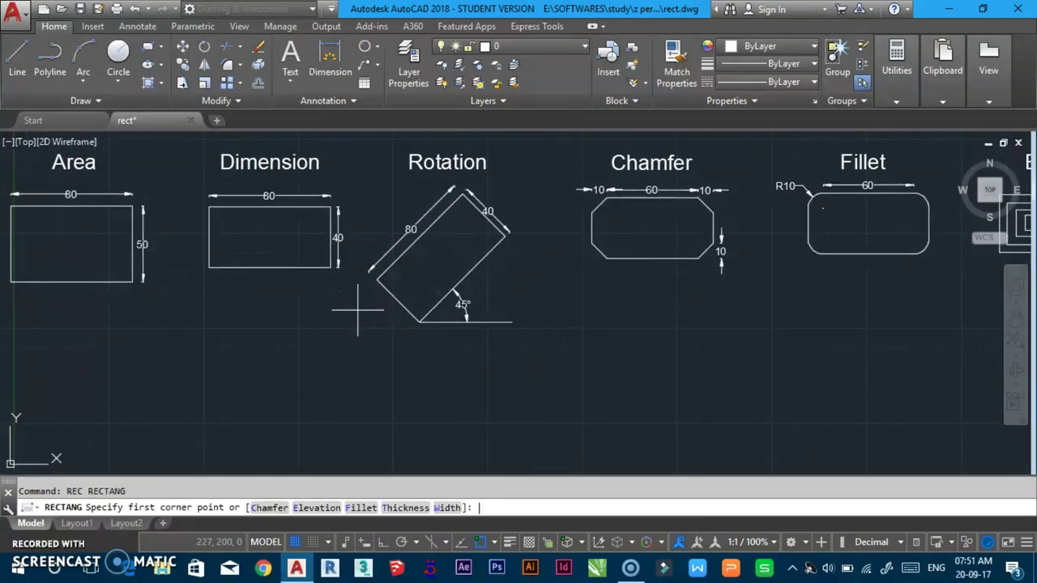
middle_drag(296, 381, 288, 377)
click(203, 340)
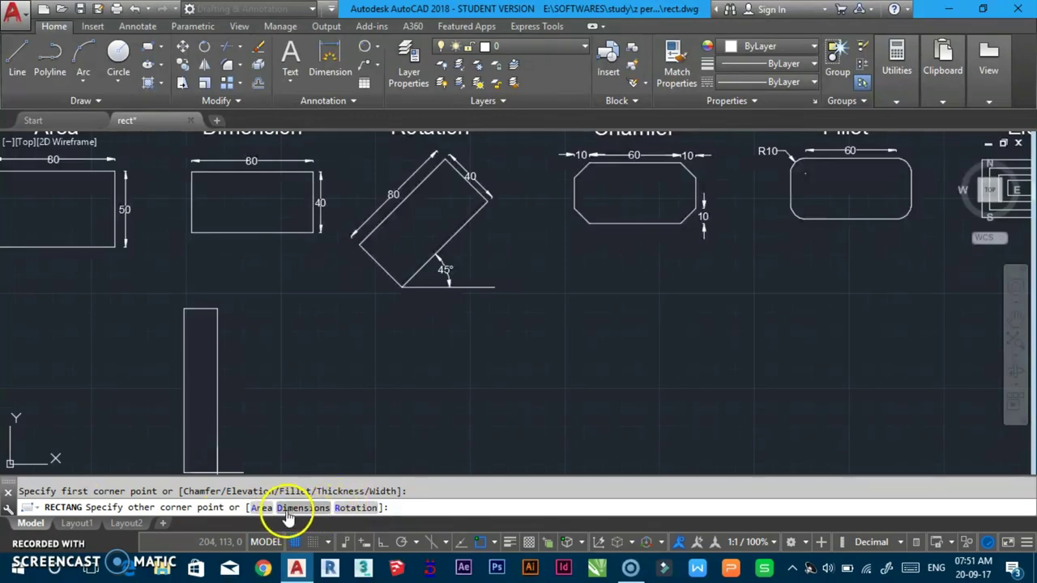
click(283, 519)
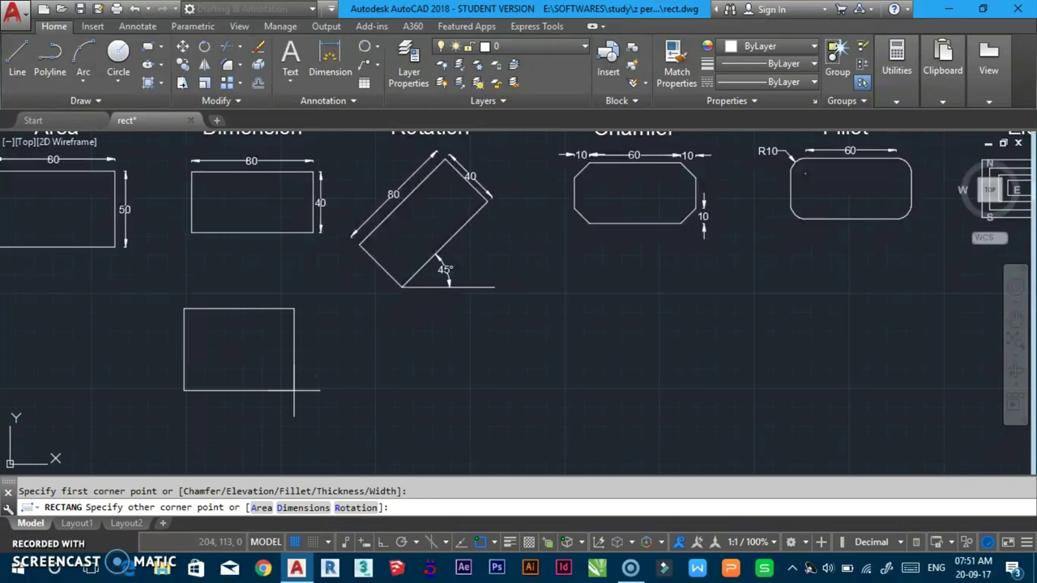
text(d)
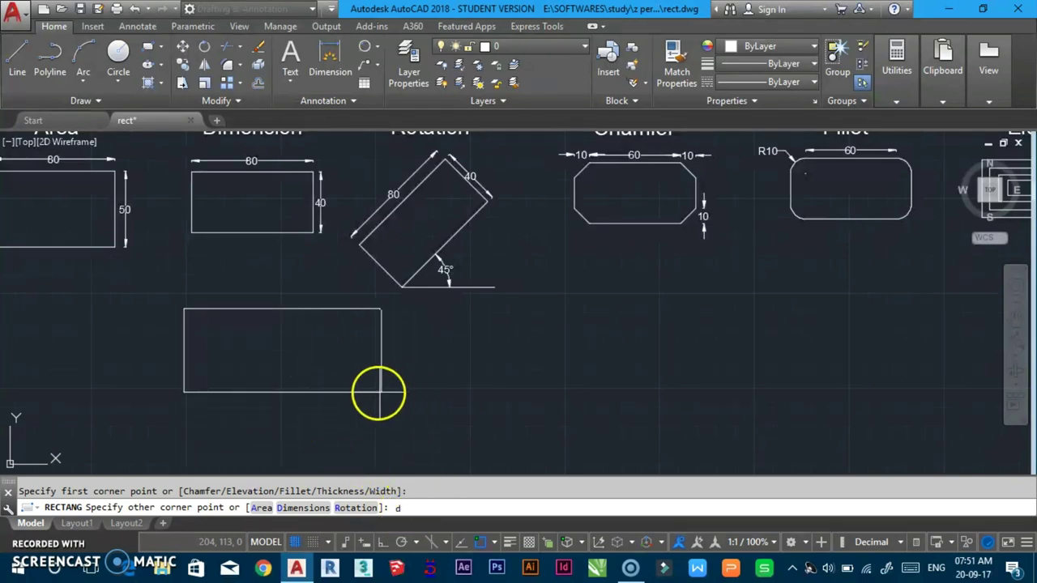
key(Return)
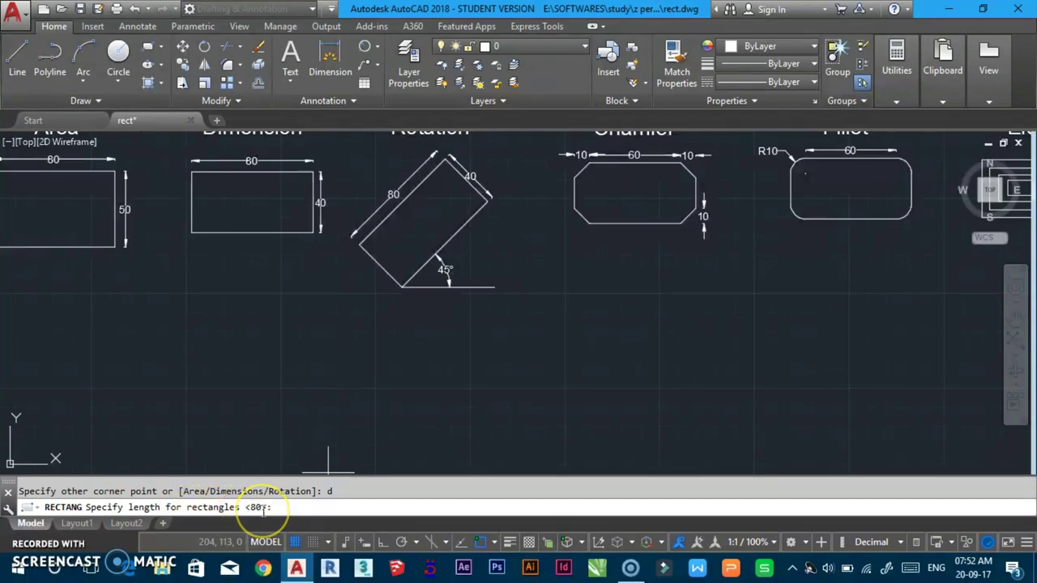
text(80)
key(Return)
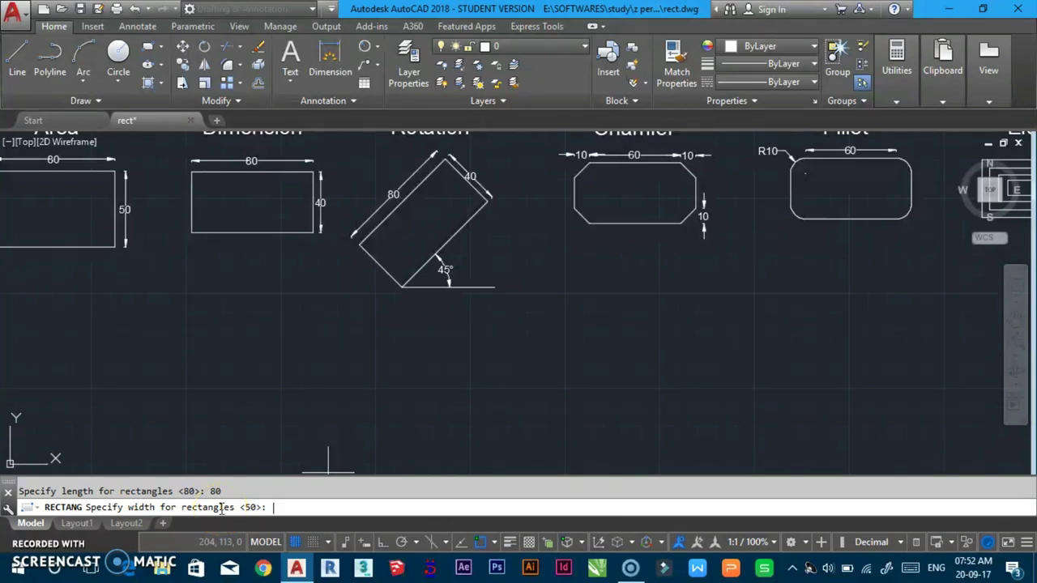
text(40)
key(Return)
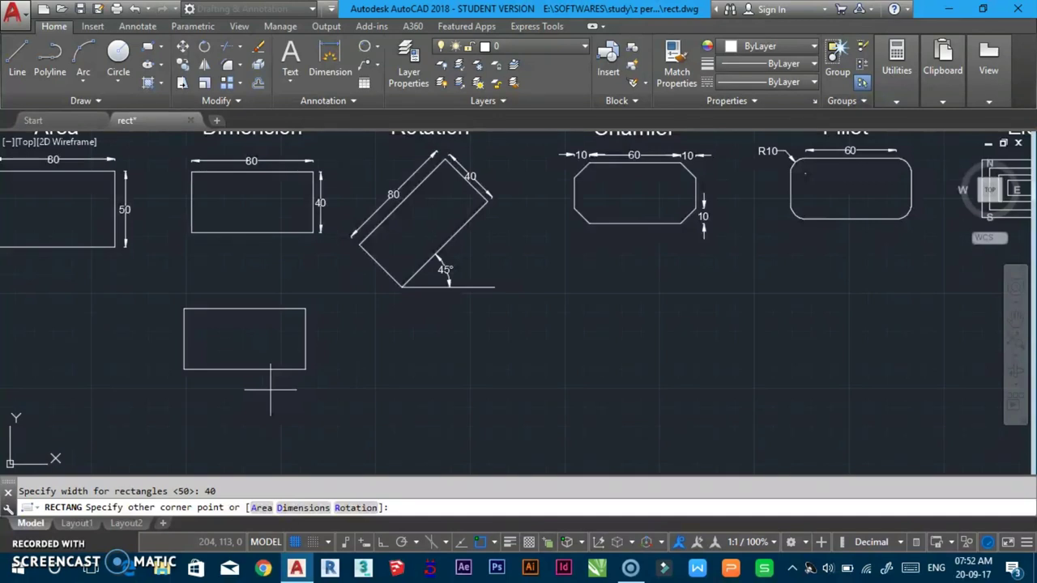
key(Escape)
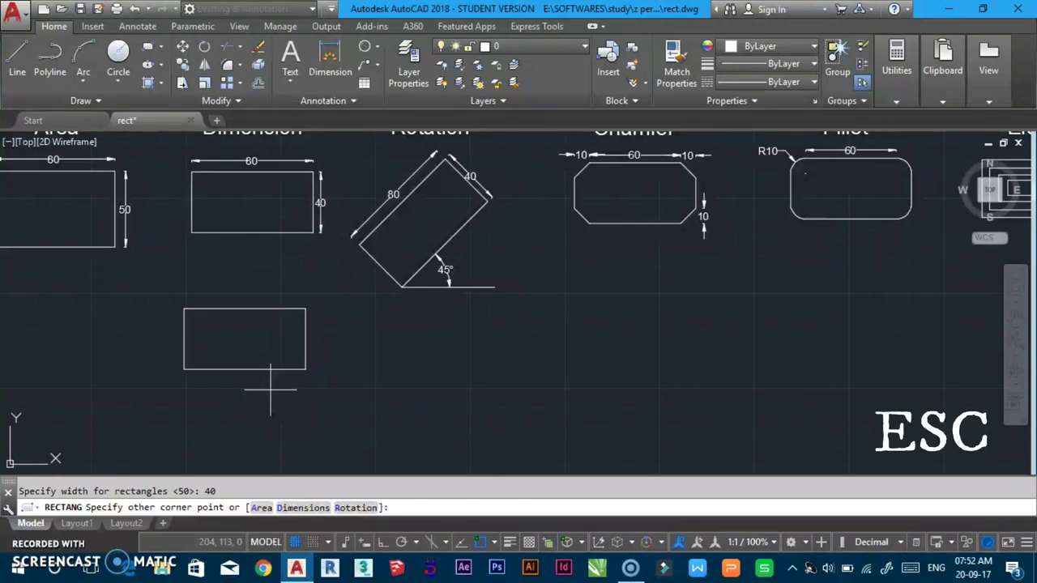
key(Escape)
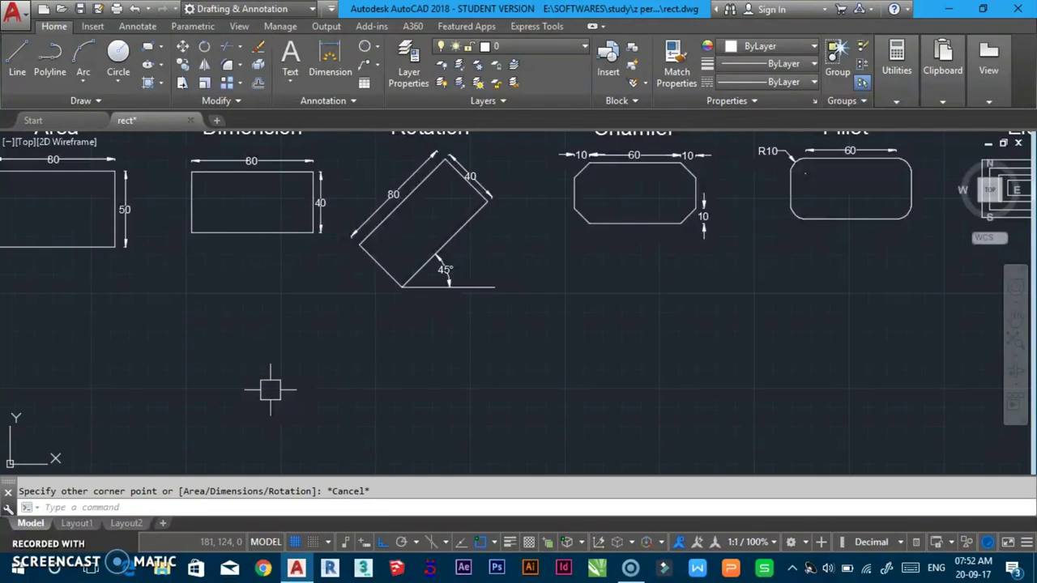
text(rec)
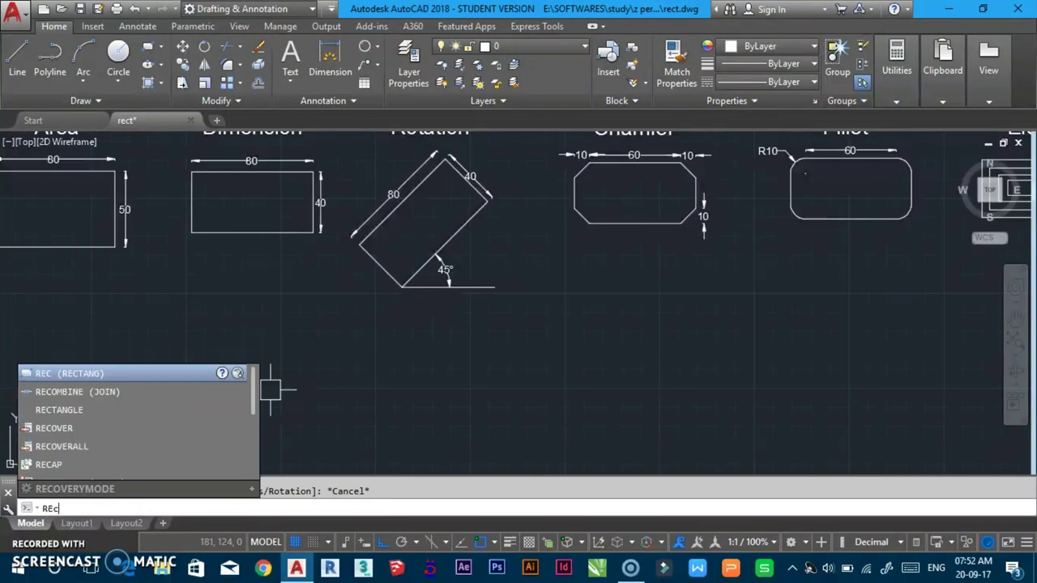
Draw a rectangle below the Dimension example using Dimensions length 80 and width 40
key(Return)
click(199, 318)
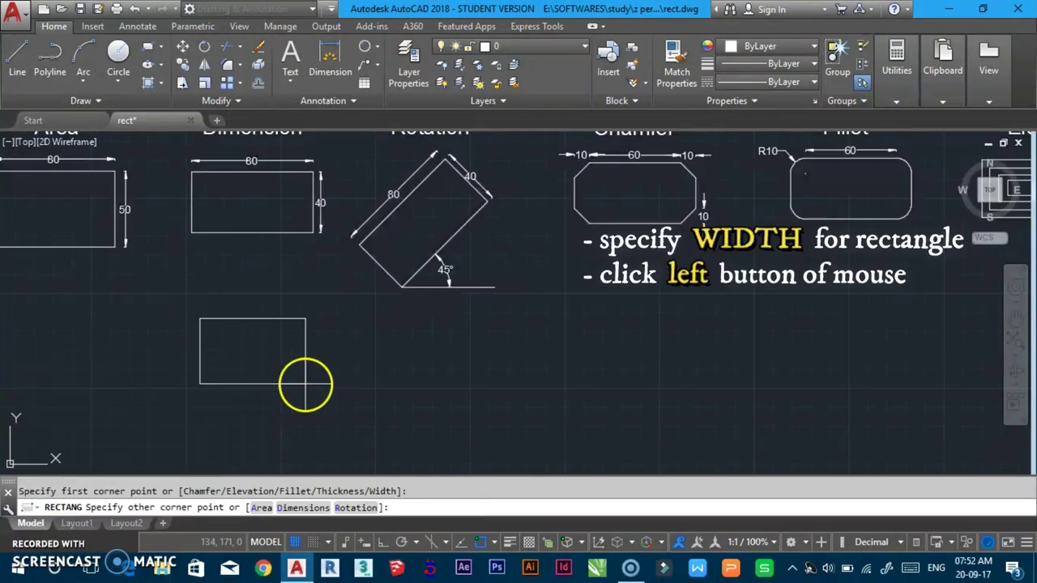
text(d)
key(Return)
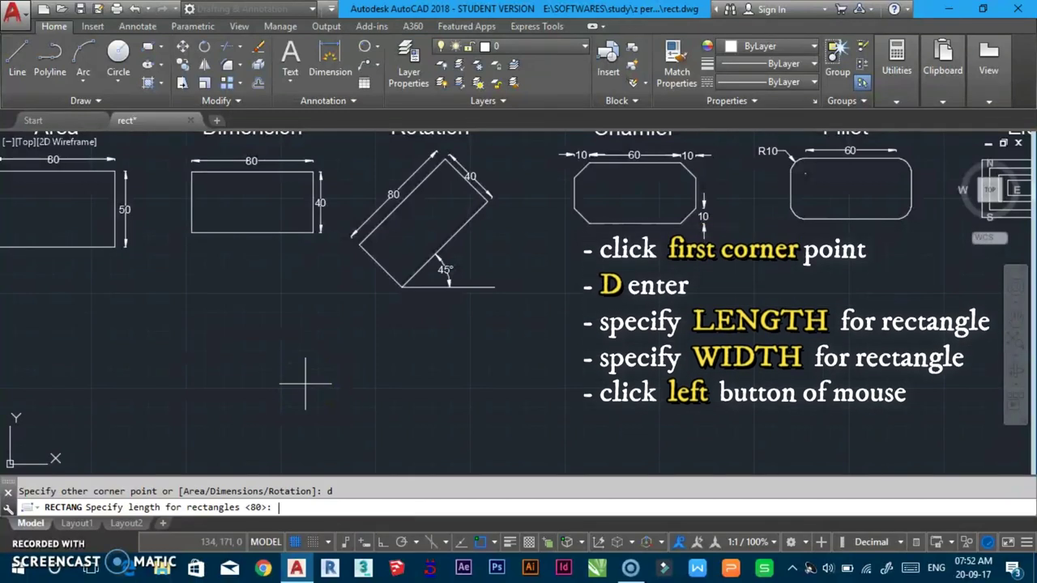
text(80)
key(Return)
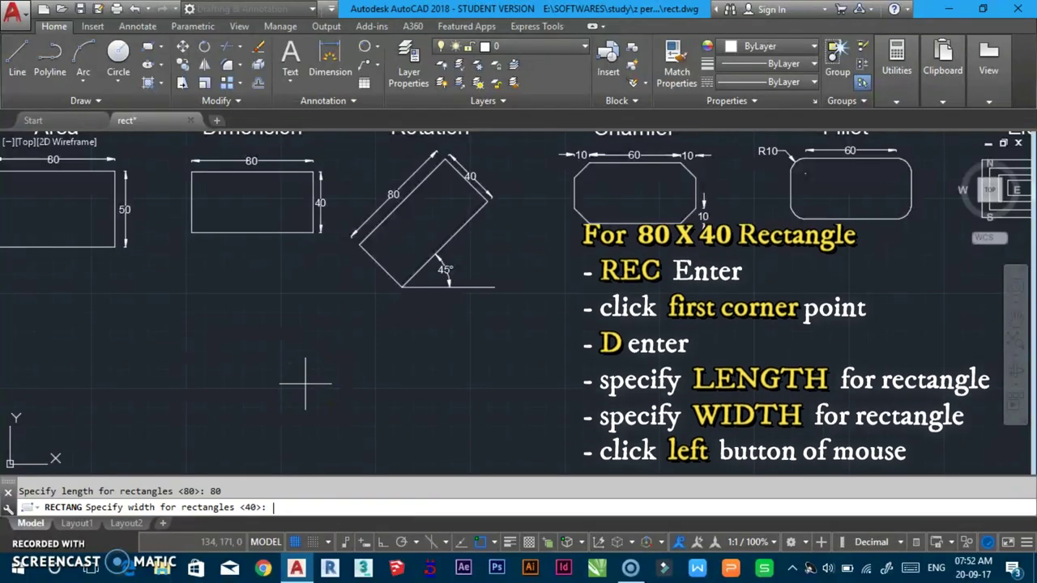
text(40)
key(Return)
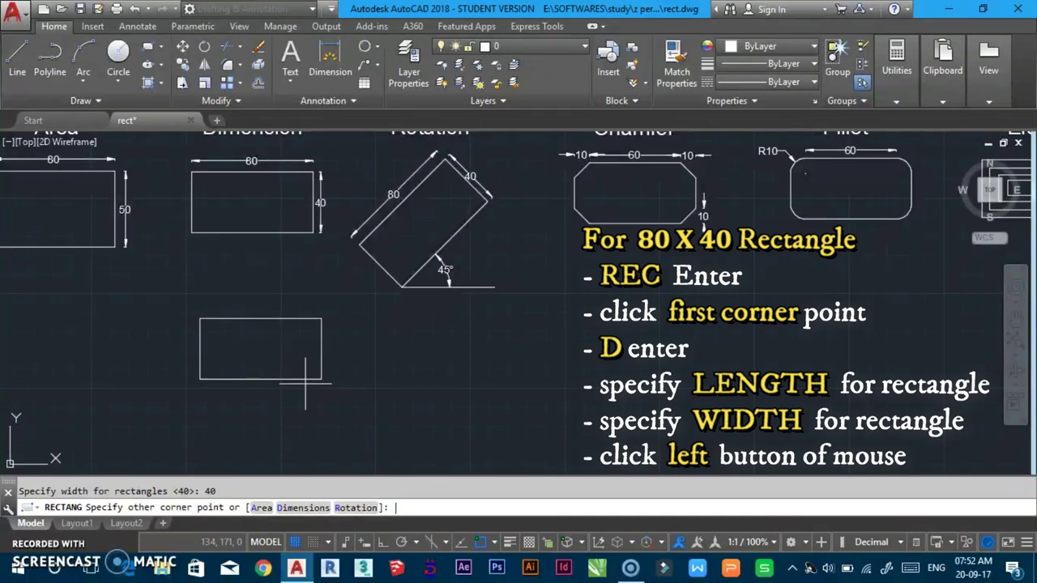
click(249, 361)
click(271, 369)
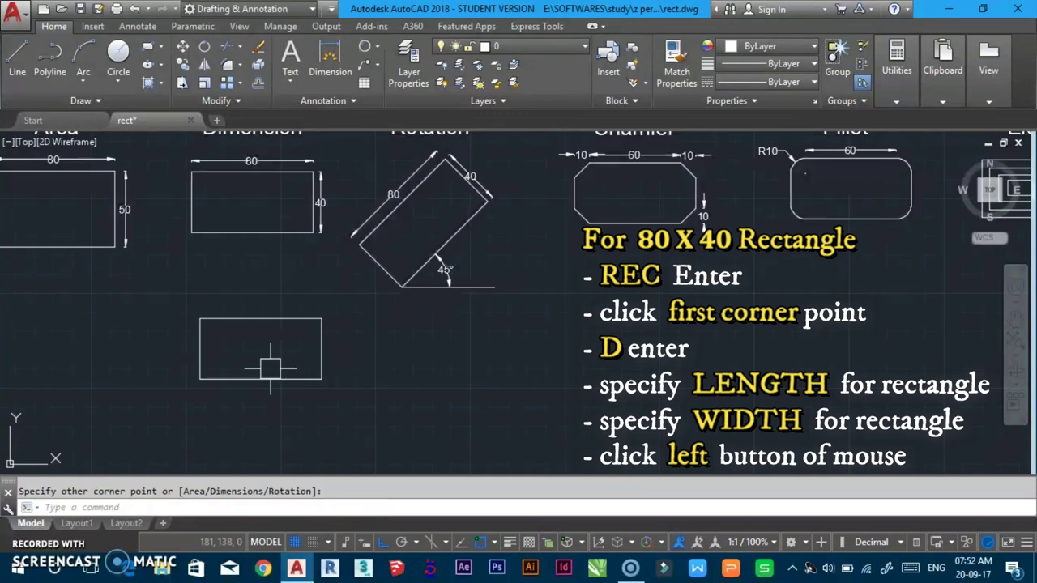
Add the 80 linear dimension across the rectangle's top edge
text(d)
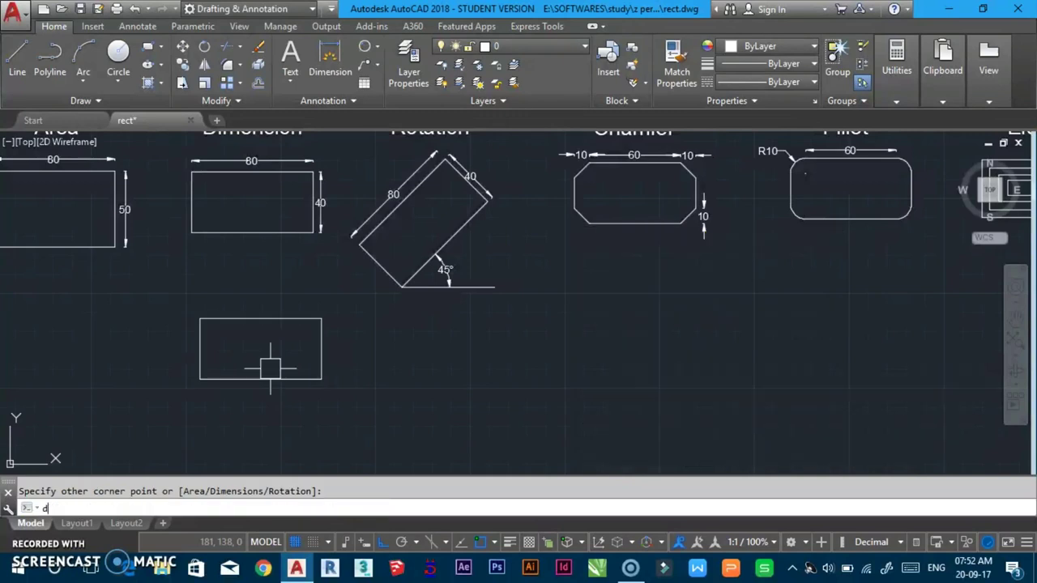
text(i)
key(Return)
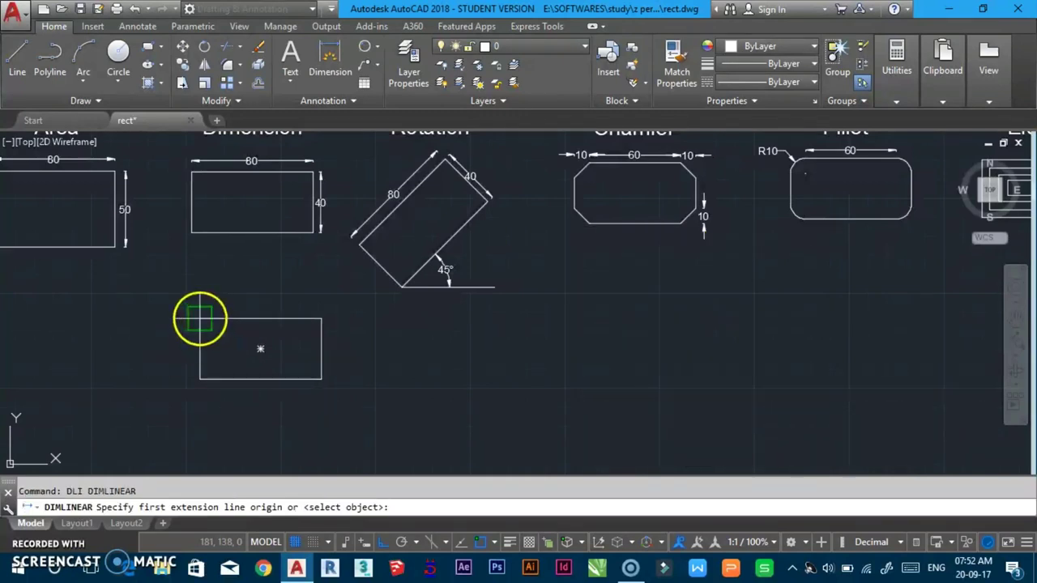
click(200, 318)
click(322, 319)
key(Escape)
key(Return)
click(200, 318)
click(322, 318)
click(308, 301)
Add the 40 linear dimension down the rectangle's right side
key(Return)
click(321, 318)
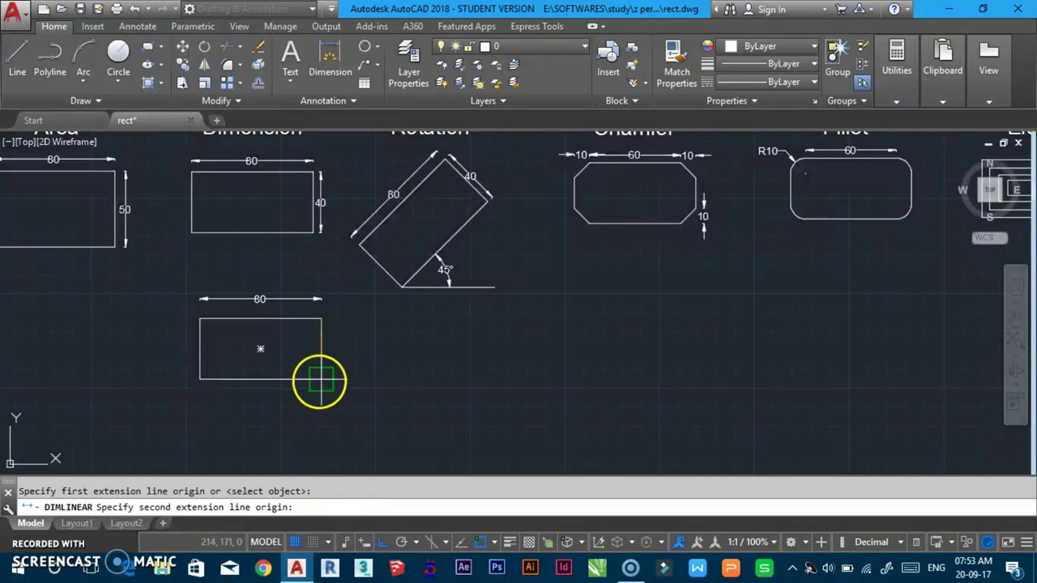
click(322, 379)
click(336, 361)
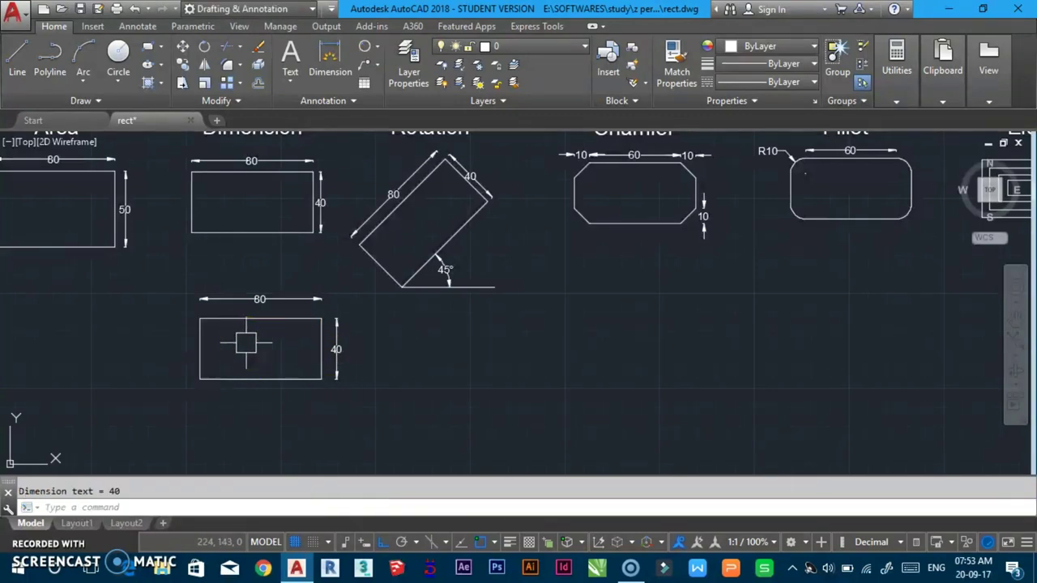
click(247, 343)
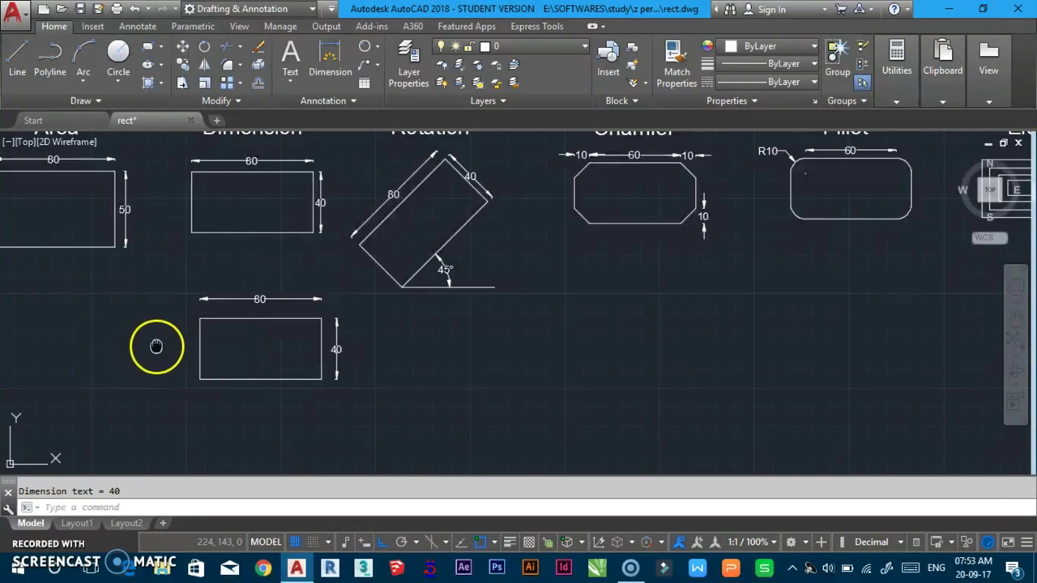
scroll(154, 348, down, 1)
scroll(180, 347, down, 2)
middle_drag(273, 362, 252, 320)
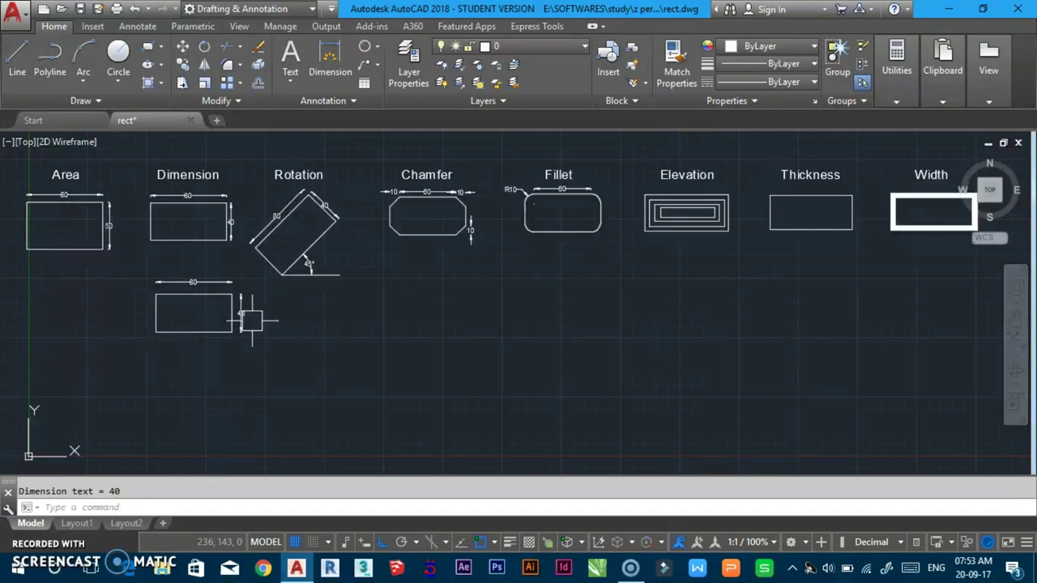
Draw a rectangle with area 4000 and width 50 near the Area example
text(re)
key(Return)
middle_drag(23, 343, 258, 328)
scroll(320, 284, up, 2)
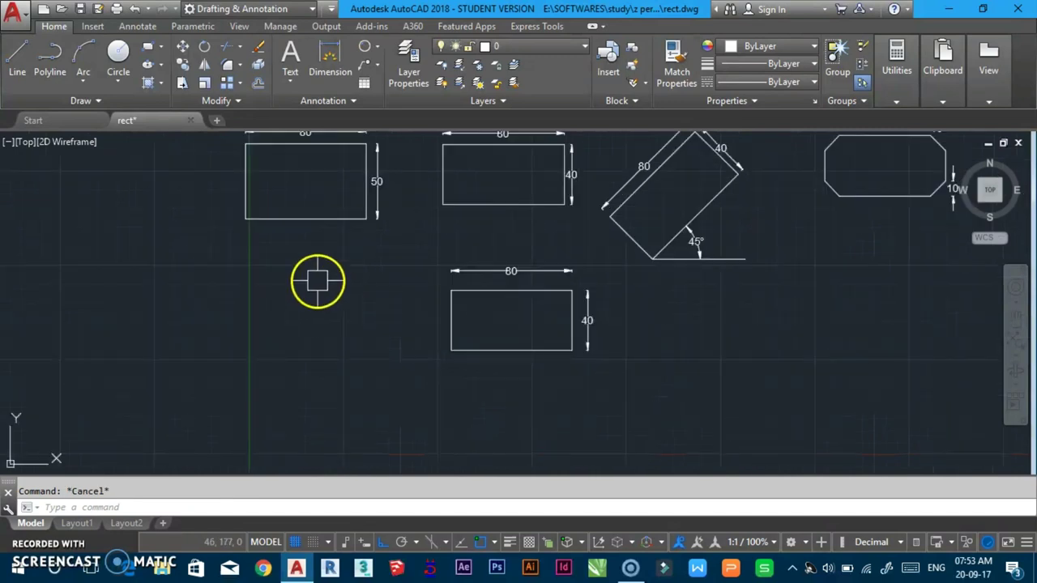
text(ec)
key(Return)
middle_drag(337, 310, 273, 259)
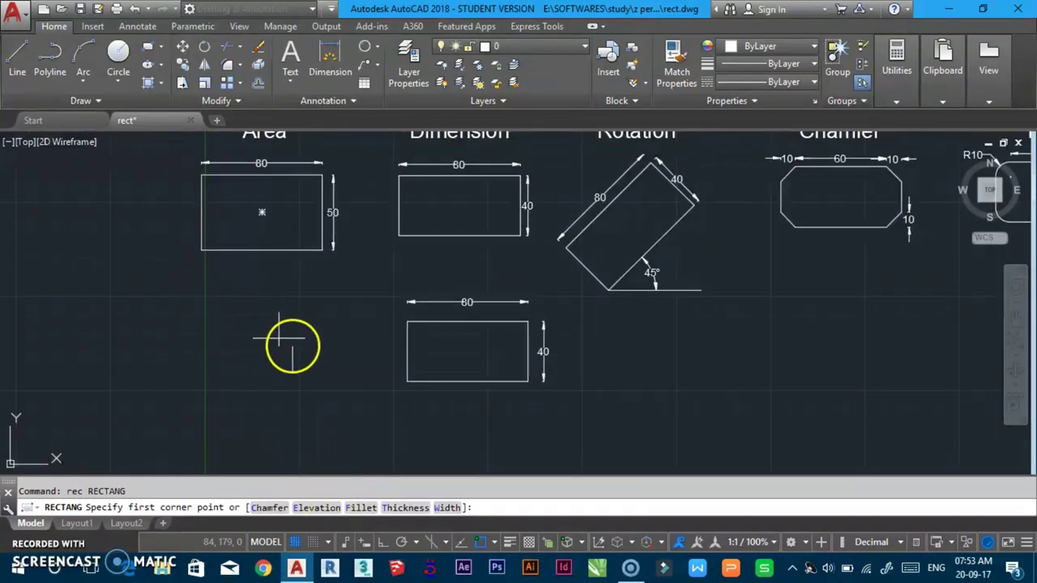
click(205, 302)
text(a)
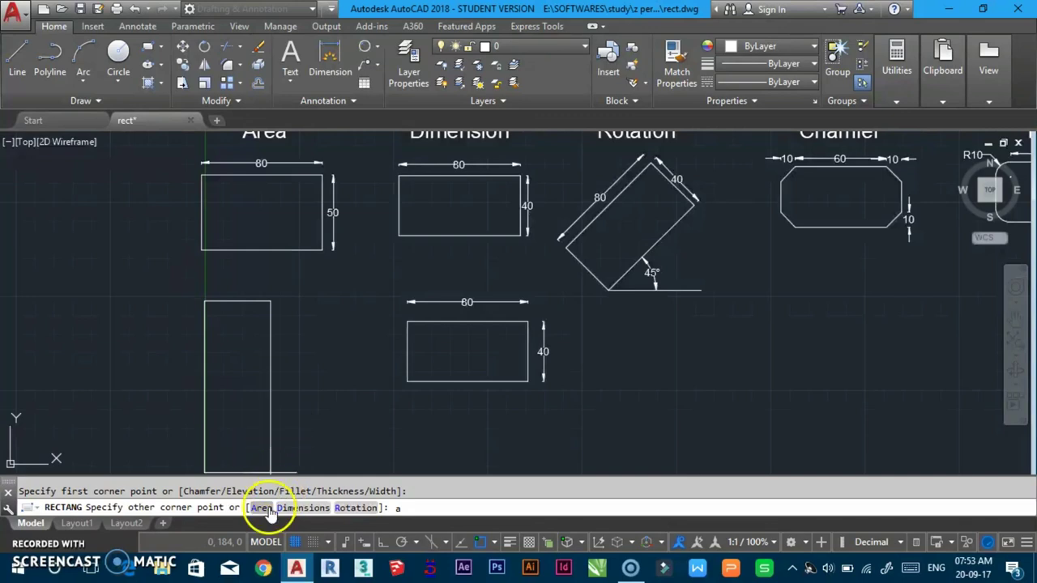
key(Return)
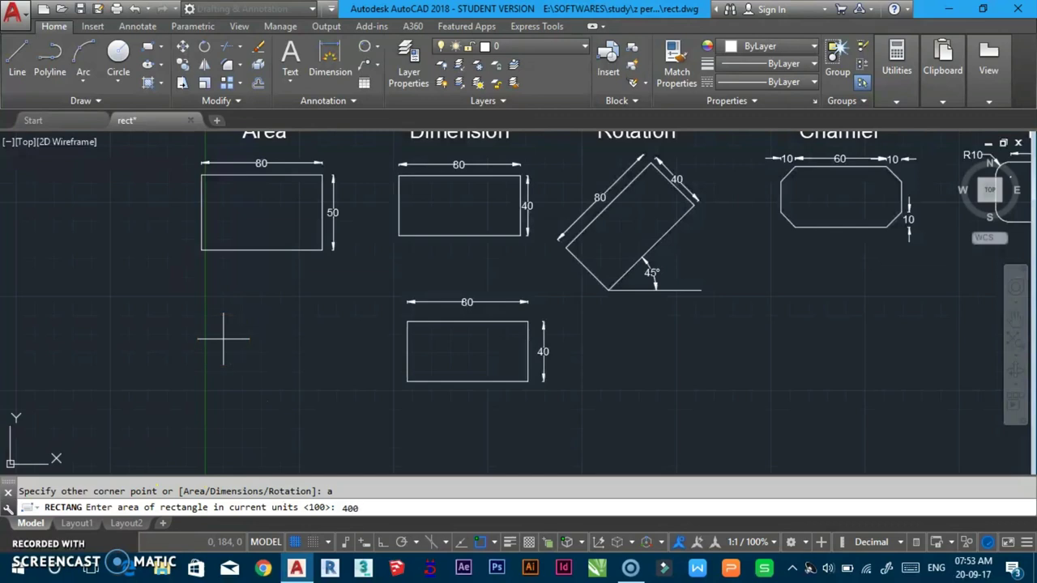
key(Return)
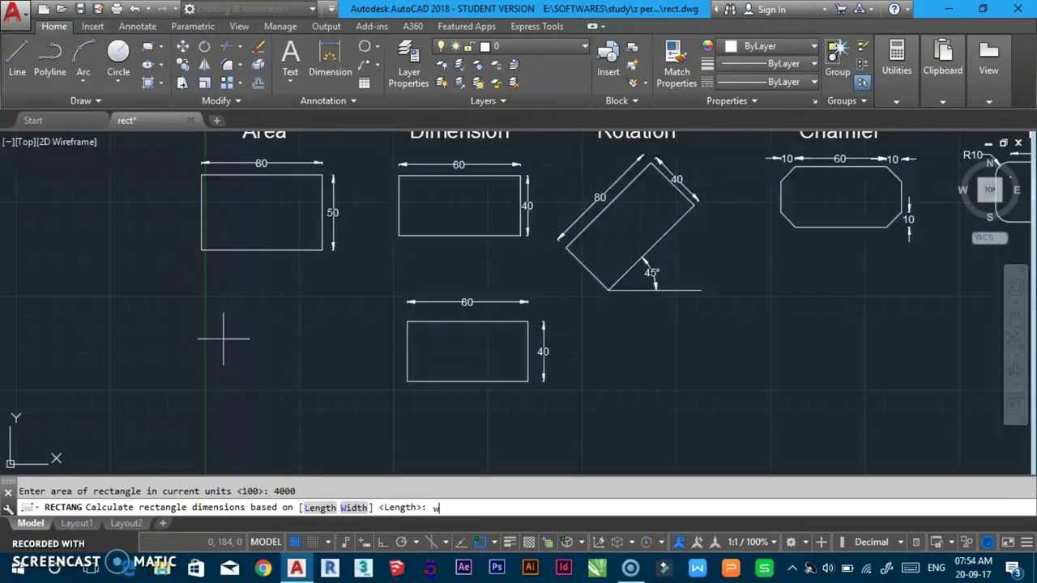
key(Return)
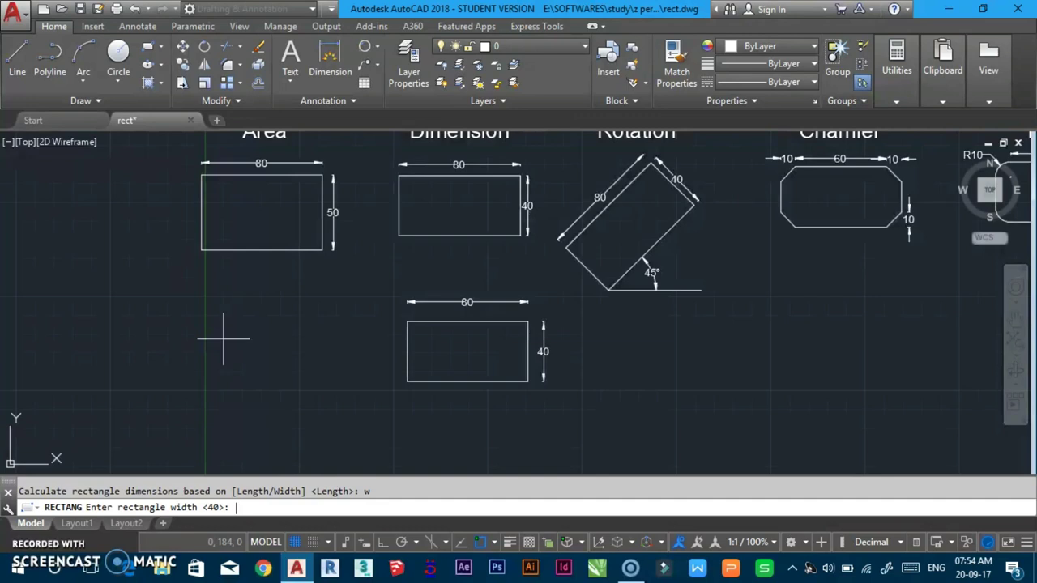
text(50)
key(Return)
Move the new rectangle directly below the Area example
text(m)
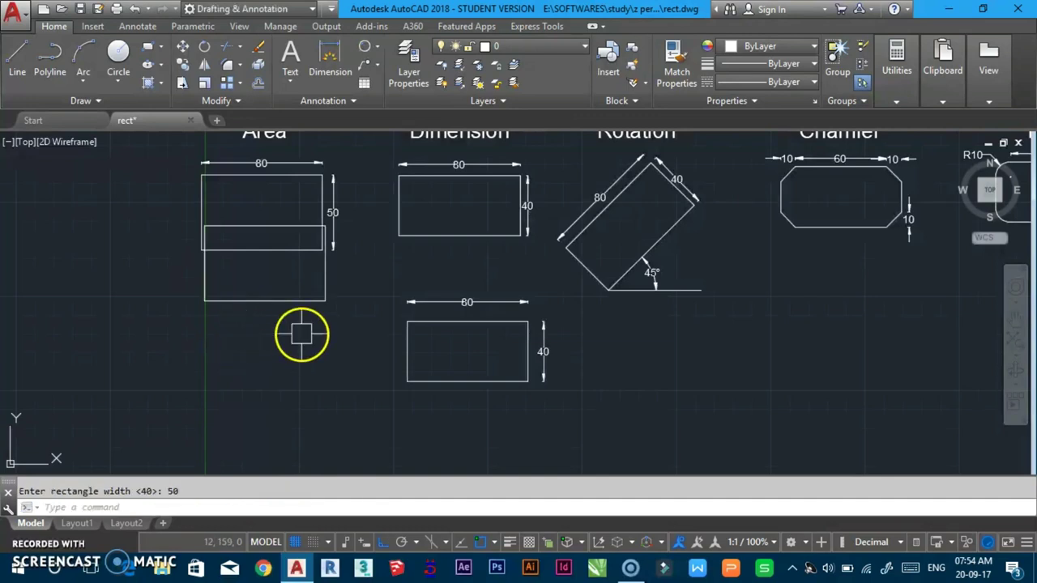
key(Return)
click(273, 287)
click(262, 315)
key(Return)
click(273, 280)
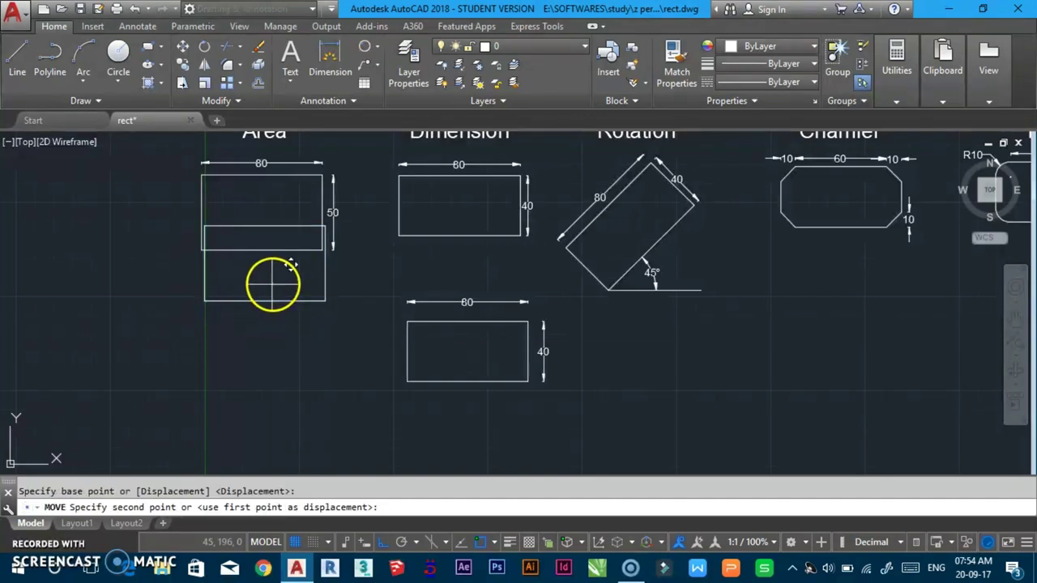
click(273, 353)
key(Escape)
Dimension the rectangle 80 across the top and 50 down the right side
text(li)
key(Return)
click(205, 314)
click(320, 314)
click(315, 294)
key(Return)
click(326, 314)
click(328, 390)
click(340, 371)
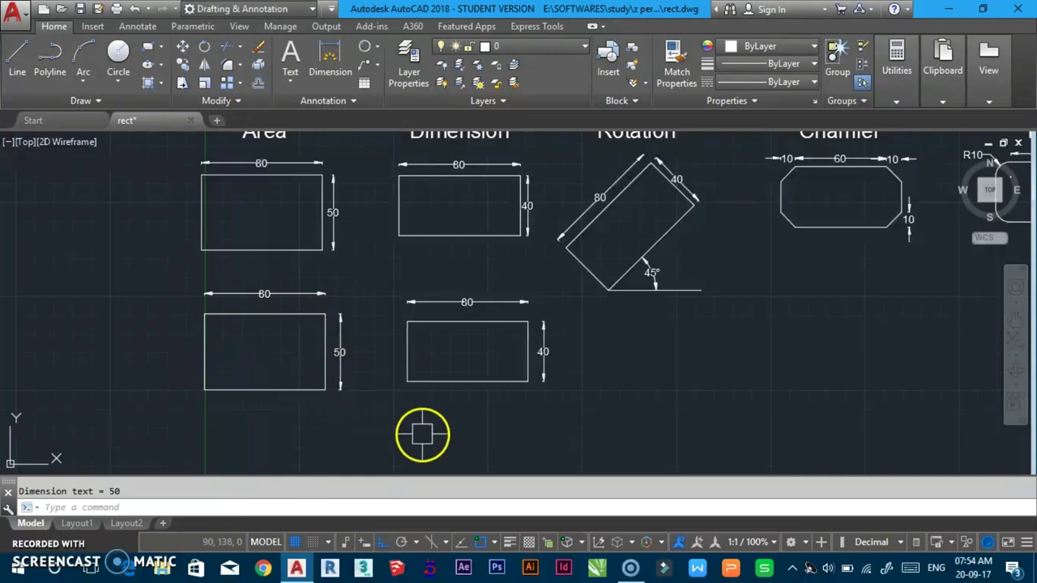
Start a rectangle below the Rotation example with a 45° rotation angle
mouse_move(562, 389)
middle_down()
mouse_move(365, 347)
mouse_move(410, 350)
mouse_move(413, 389)
mouse_move(394, 346)
middle_up()
scroll(411, 349, down, 2)
scroll(419, 418, down, 2)
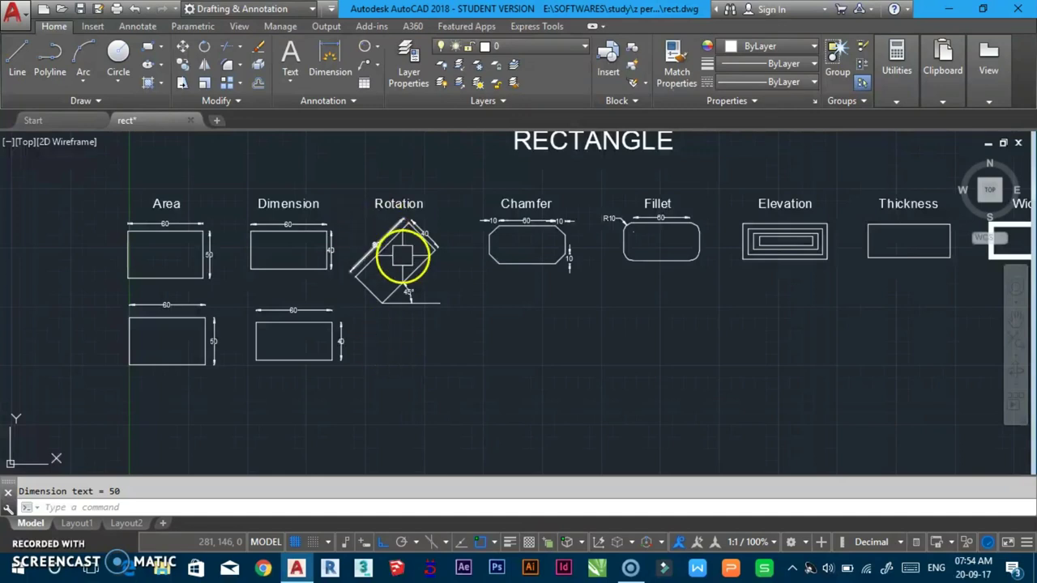
scroll(409, 256, up, 4)
scroll(426, 356, down, 2)
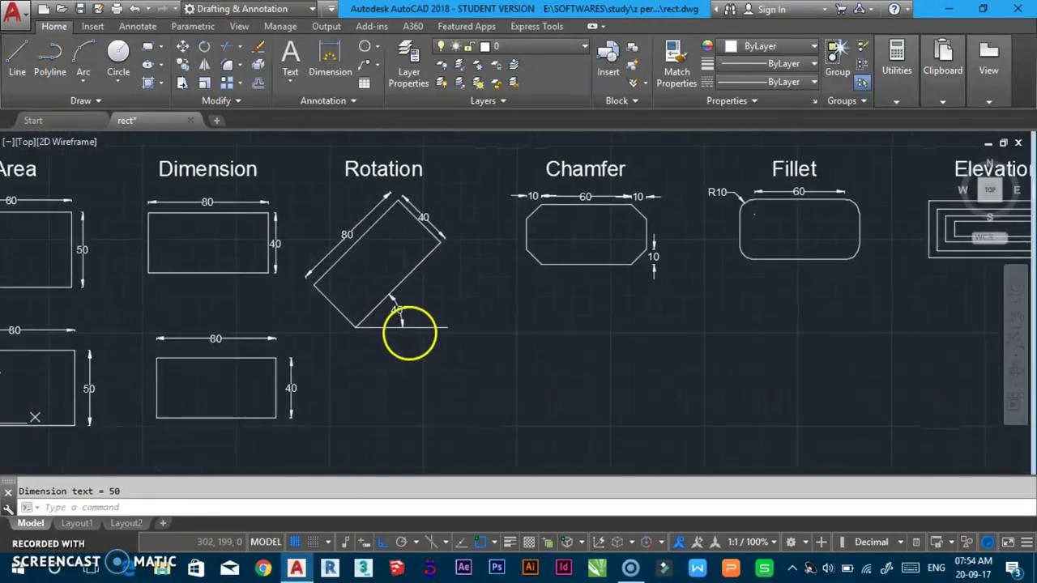
middle_drag(419, 359, 403, 296)
key(Escape)
text(re)
key(Return)
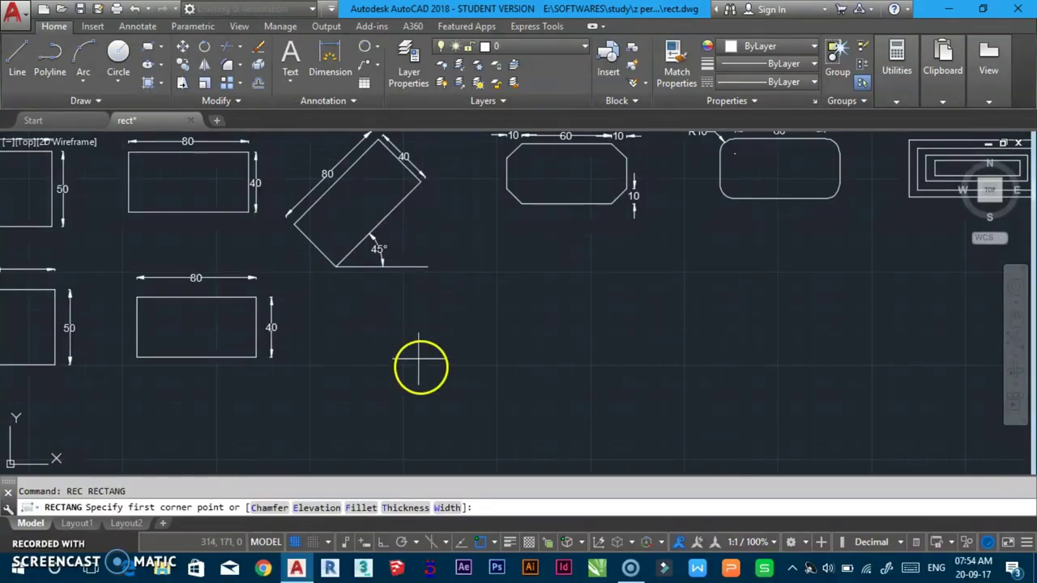
middle_drag(416, 365, 397, 325)
click(356, 359)
middle_drag(459, 426, 446, 398)
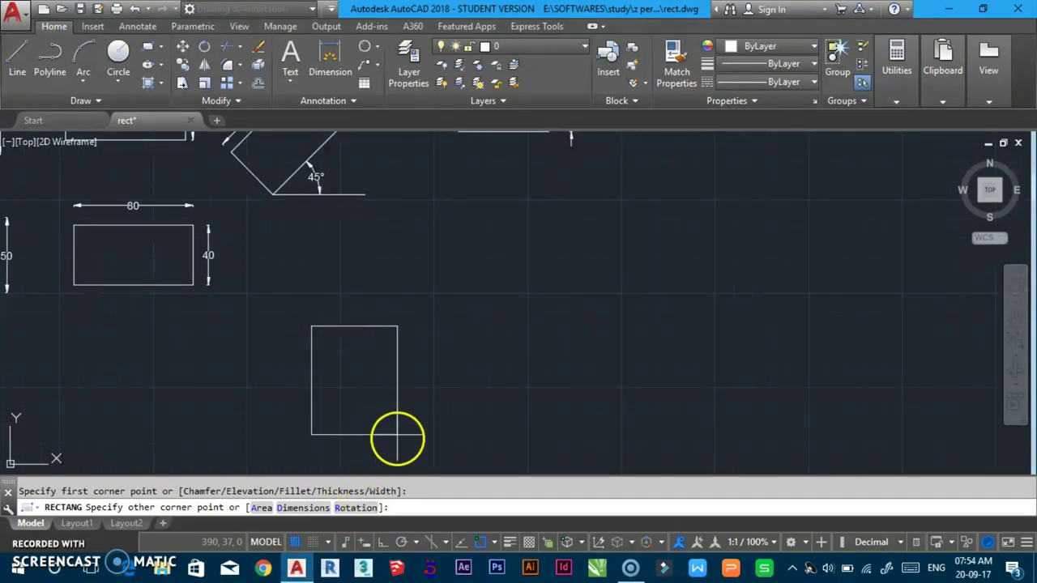
text(r)
key(Return)
text(45)
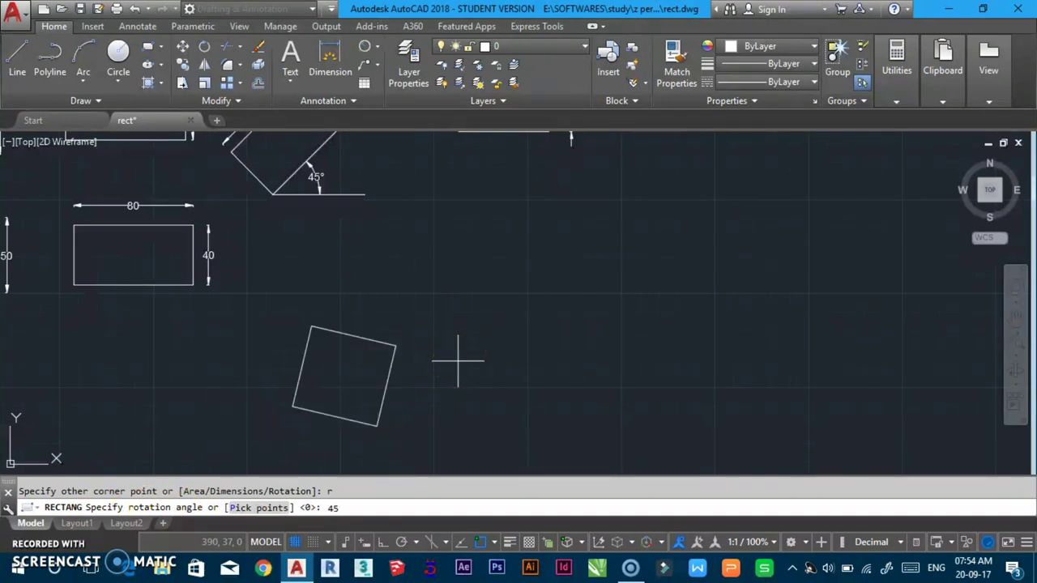
key(Return)
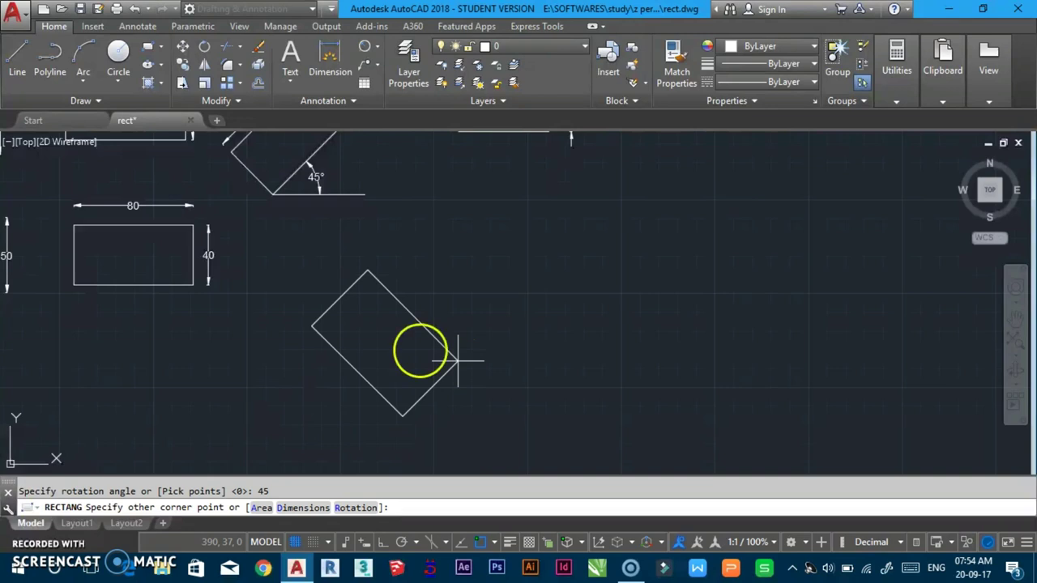
Size the rotated rectangle 80 by 40 and place it
middle_drag(410, 342, 370, 343)
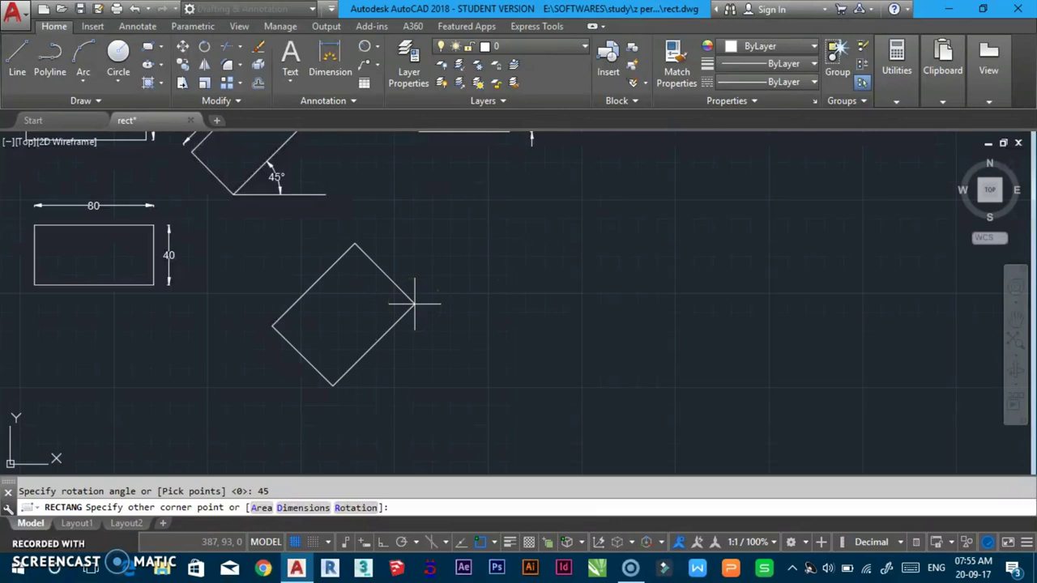
text(d)
key(Return)
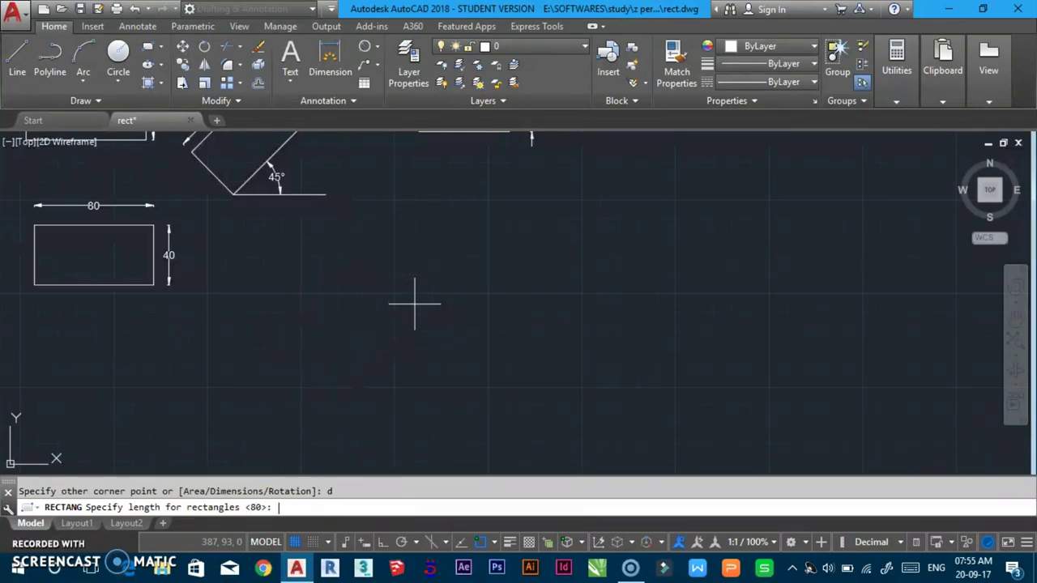
text(80)
key(Return)
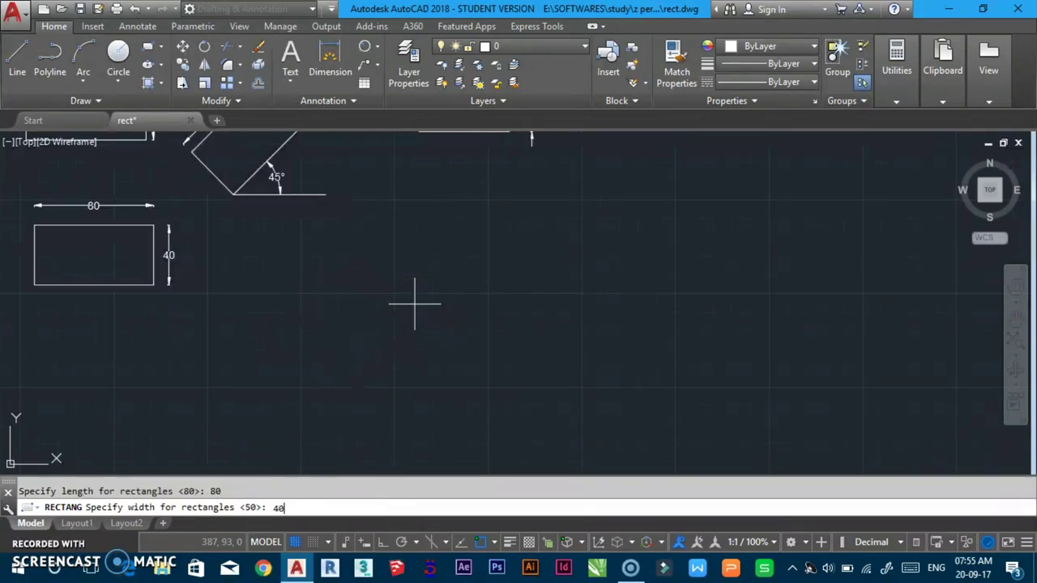
key(Return)
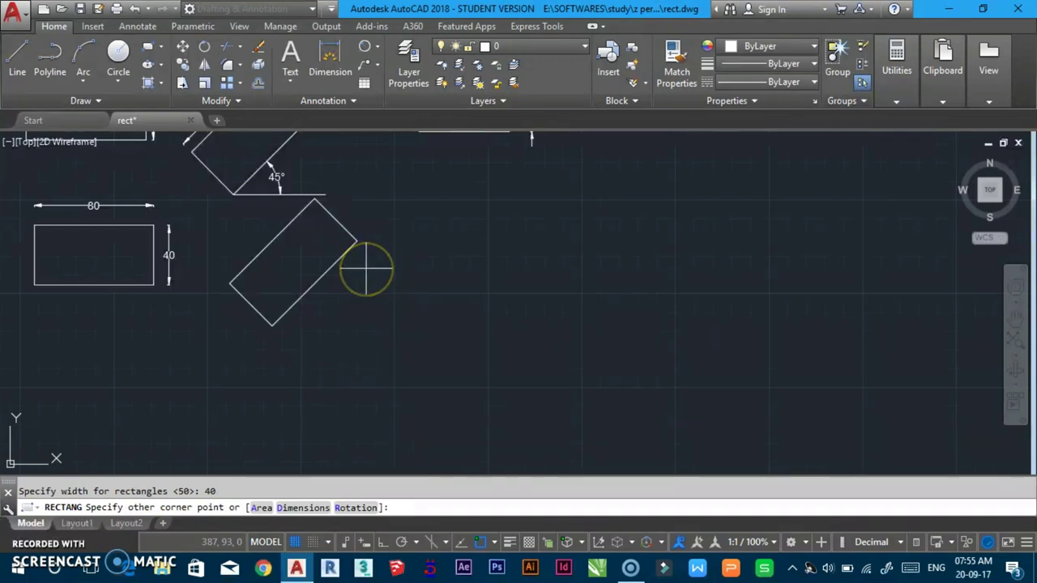
click(365, 267)
middle_drag(365, 267, 377, 298)
Start moving the rotated rectangle, turn off object snap, then cancel the move
text(m)
key(Return)
click(352, 308)
key(Return)
click(340, 299)
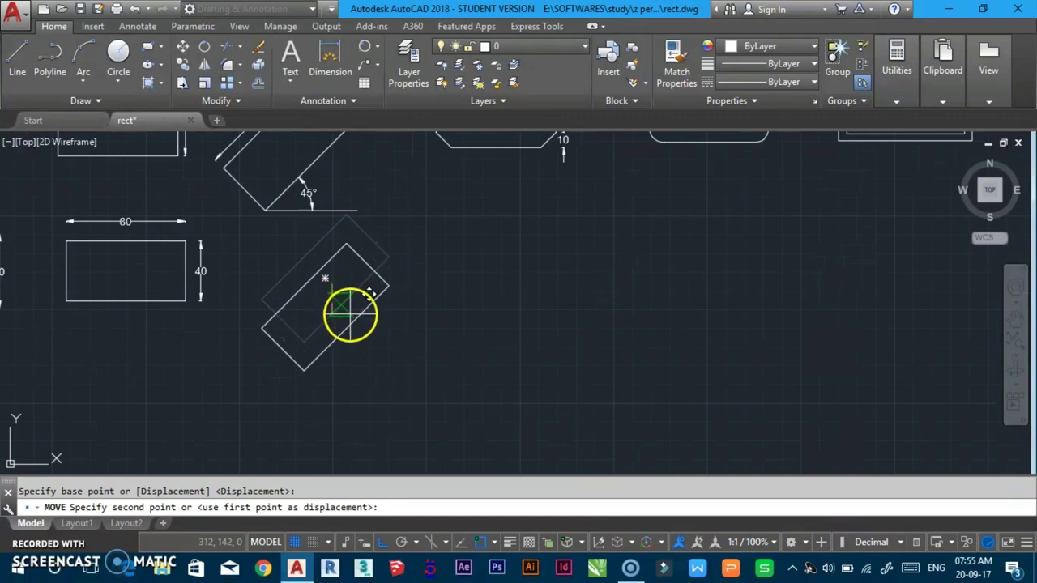
key(F3)
key(Escape)
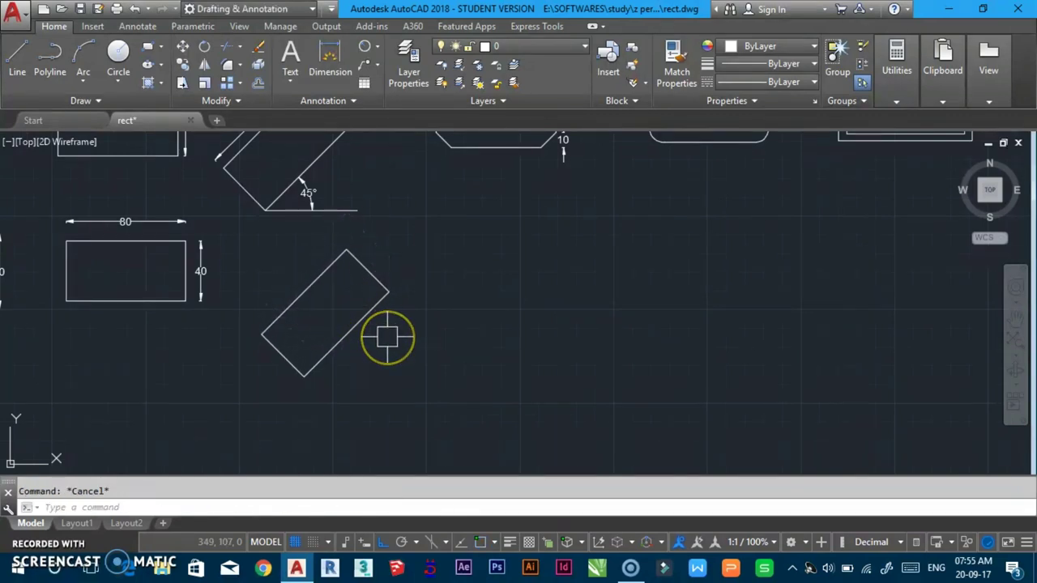
Add an aligned 80 dimension along the rotated rectangle's long edge
click(311, 312)
text(d)
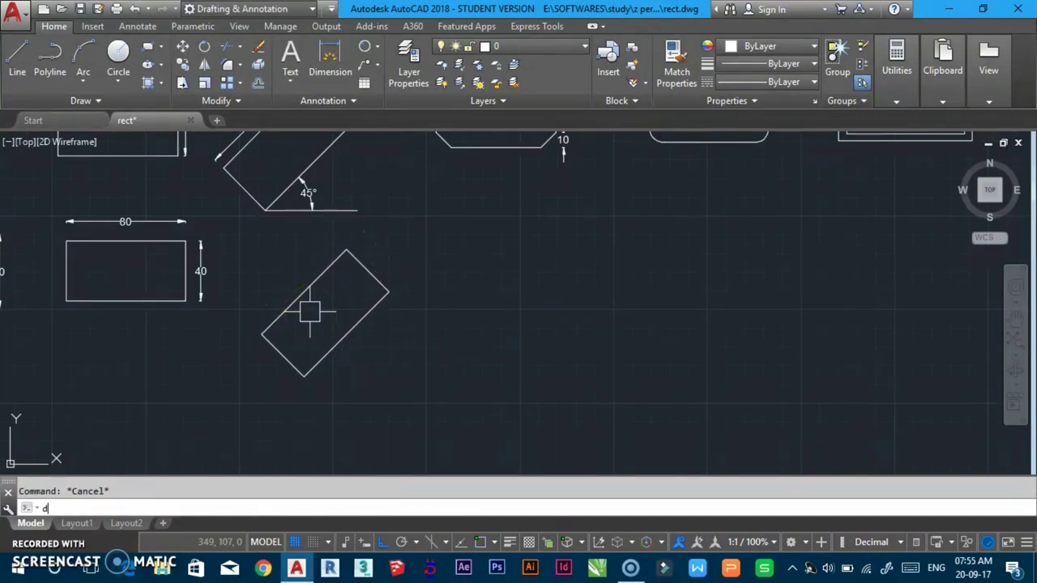
text(l)
key(Return)
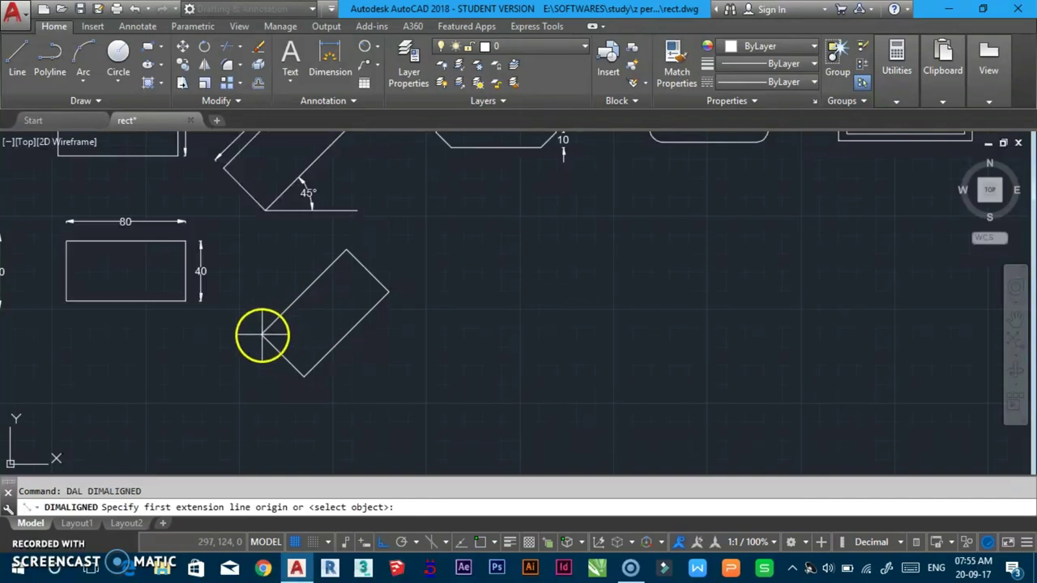
click(263, 334)
click(345, 251)
click(322, 270)
key(Return)
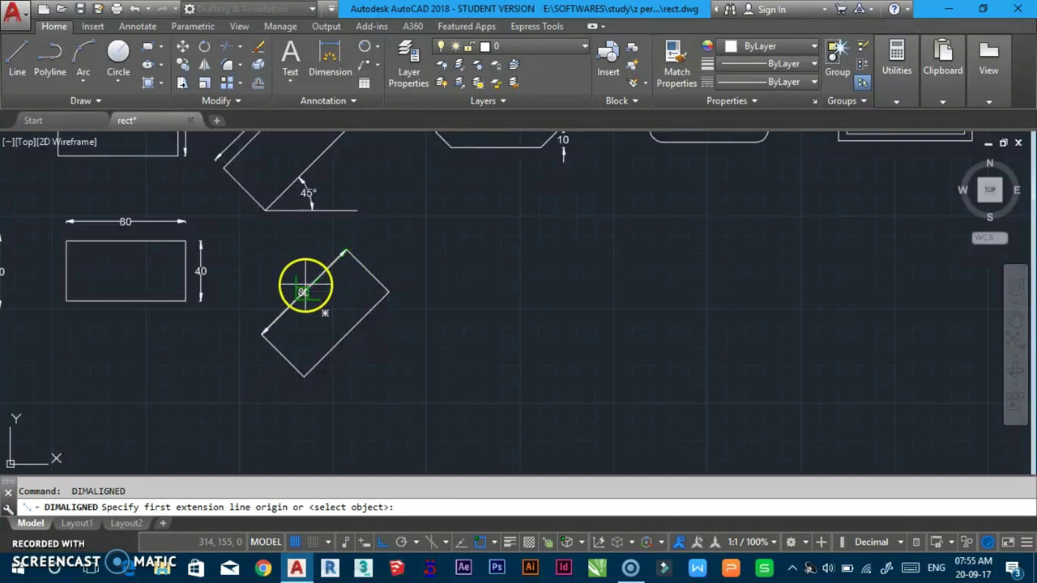
key(Escape)
Move the 80 dimension text to a clearer position beside the edge
click(315, 283)
scroll(315, 287, up, 2)
scroll(300, 293, up, 2)
click(283, 299)
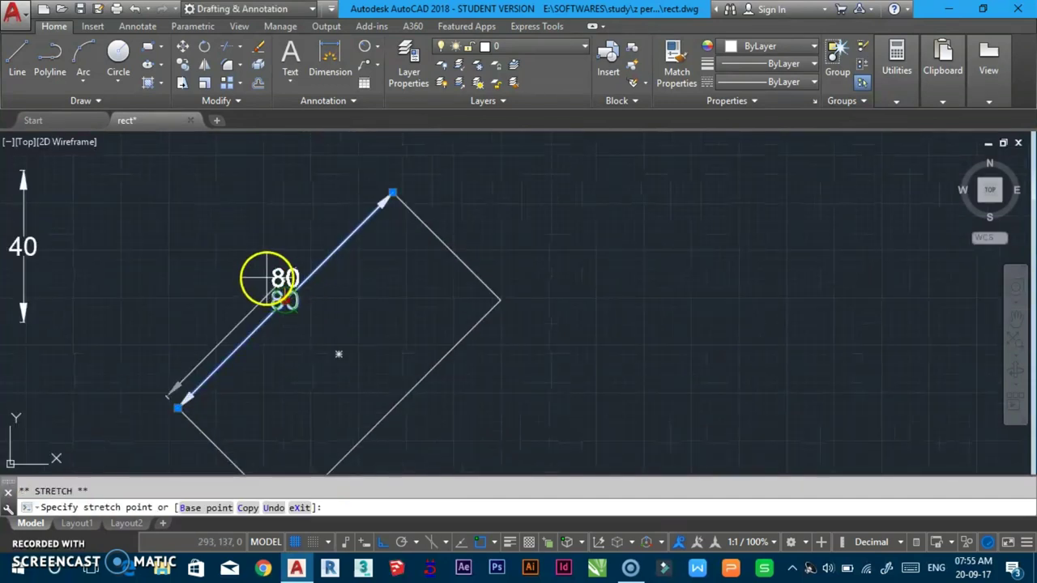
click(246, 268)
key(Escape)
Add an aligned 40 dimension along the rectangle's short edge
middle_drag(427, 321, 423, 278)
text(dal)
key(Return)
middle_drag(416, 190, 405, 225)
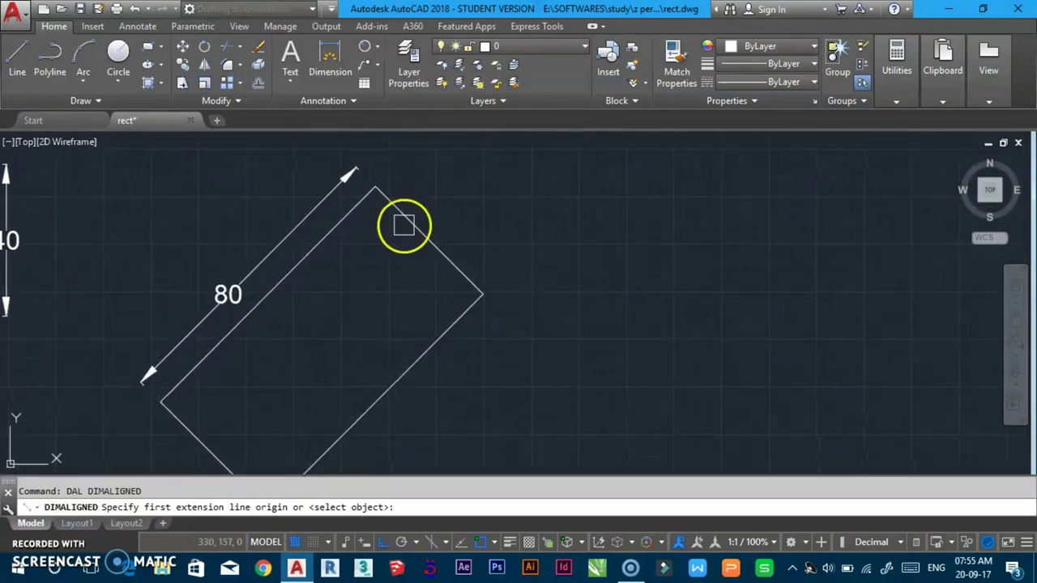
click(416, 235)
click(428, 217)
middle_drag(446, 319, 447, 248)
key(Escape)
Draw a horizontal base line to the right from the rectangle's bottom corner
key(Return)
click(263, 435)
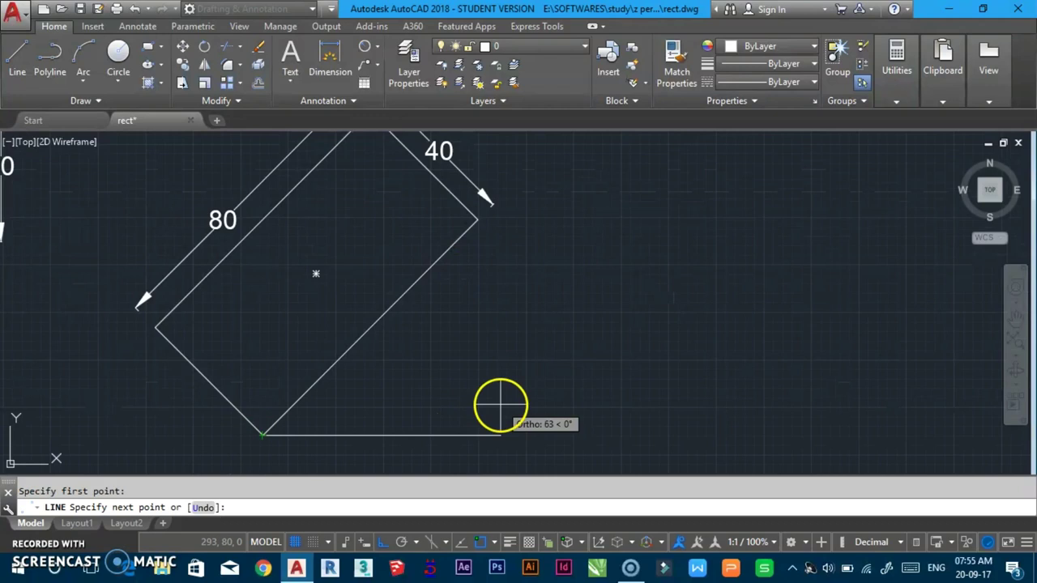
click(515, 405)
key(Escape)
Add a 45° angular dimension between the lower edge and the base line
text(dra)
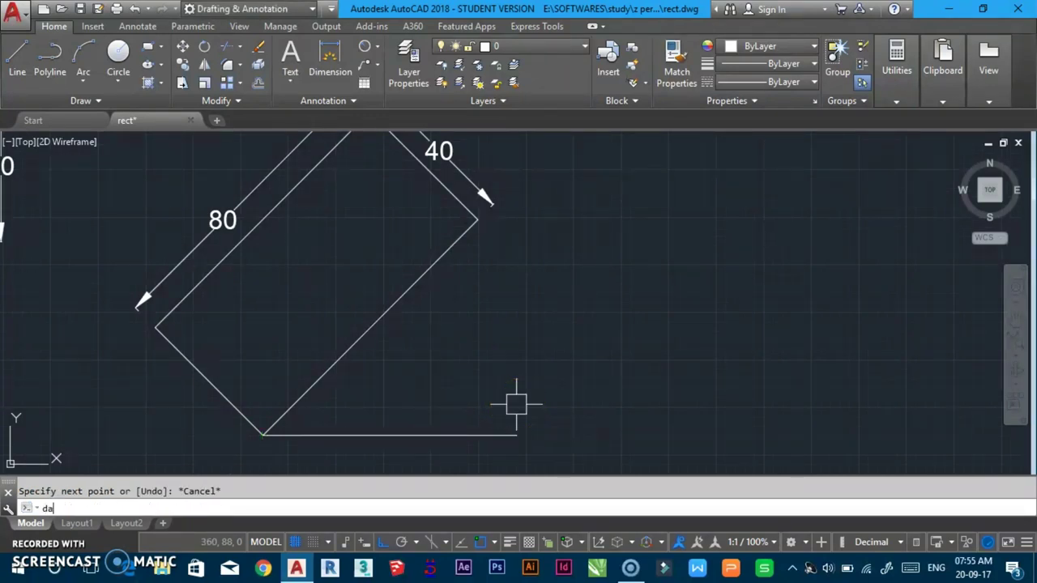
text(n)
key(Return)
click(346, 351)
click(360, 434)
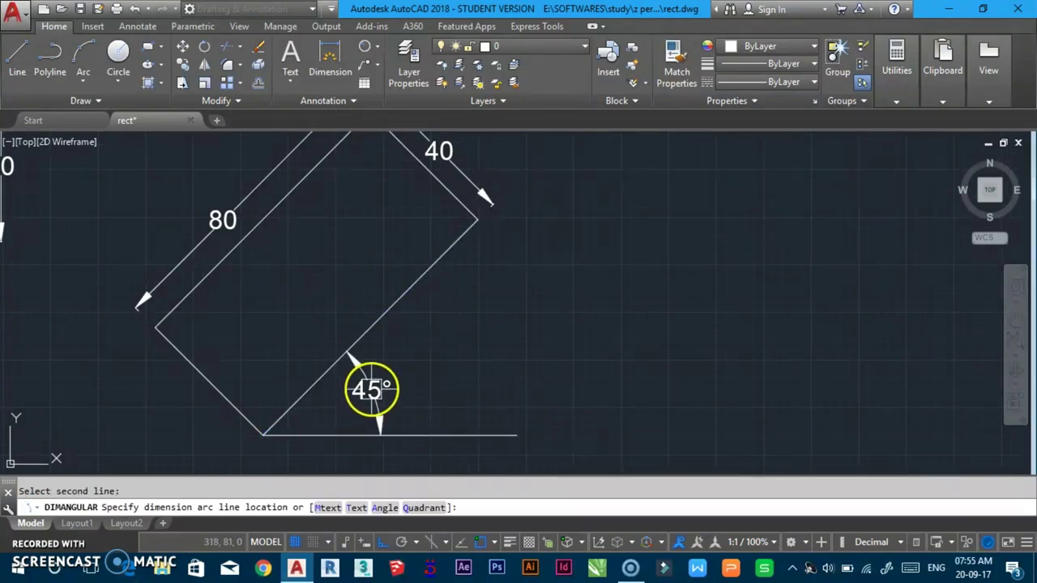
click(372, 389)
scroll(458, 365, down, 2)
middle_drag(459, 365, 405, 378)
middle_drag(536, 345, 415, 321)
Start a new rectangle and pick its first corner
text(c)
key(Return)
click(441, 279)
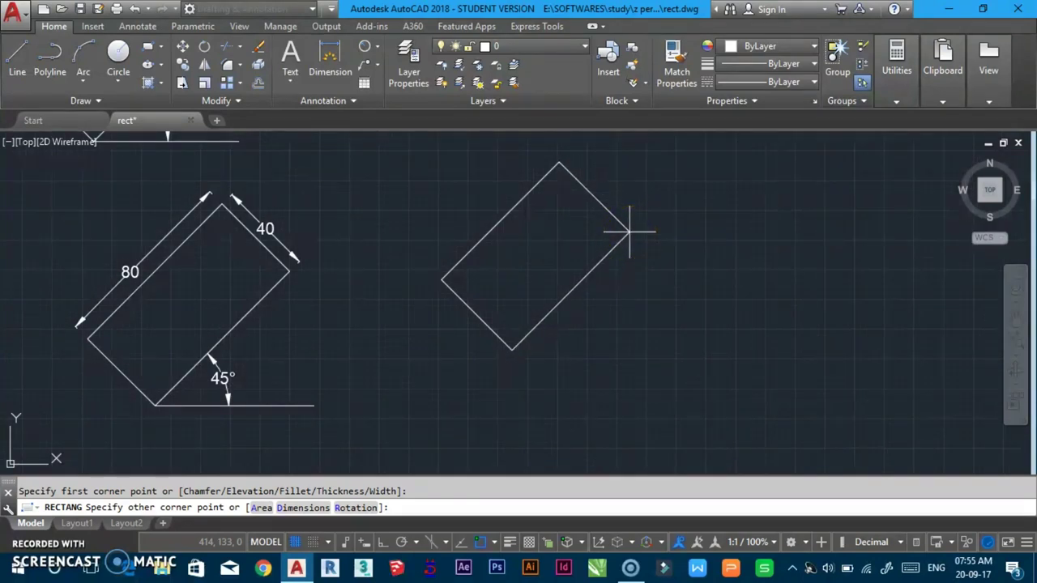
Draw a trial rectangle with its rotation reset to 0
key(Escape)
key(Return)
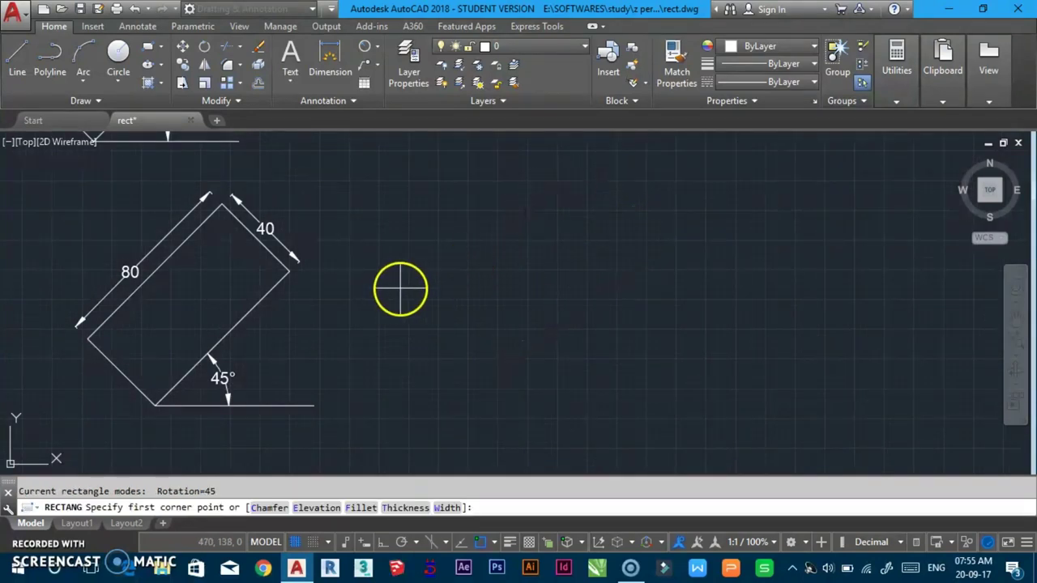
click(401, 286)
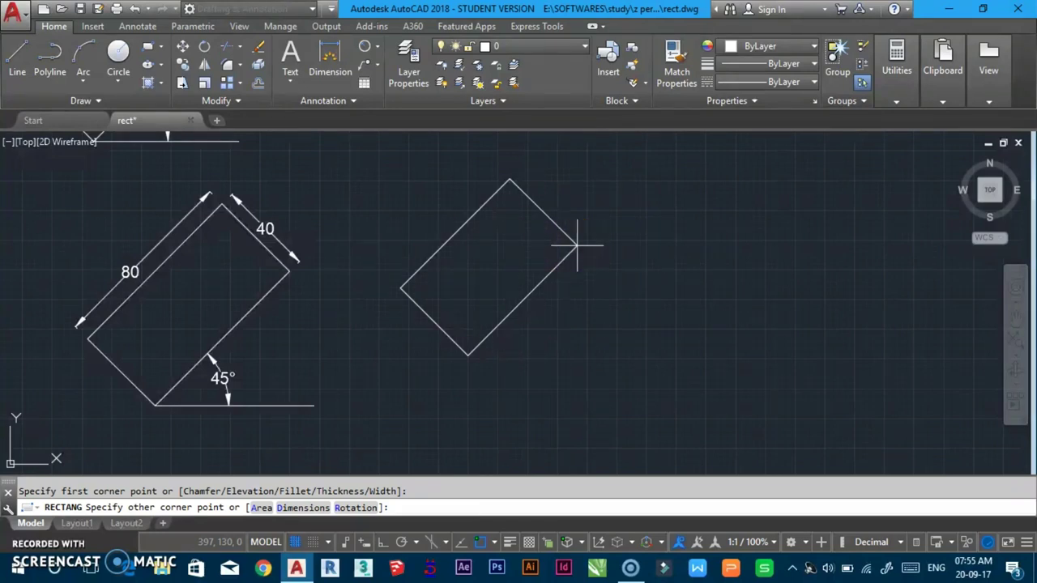
text(r)
key(Return)
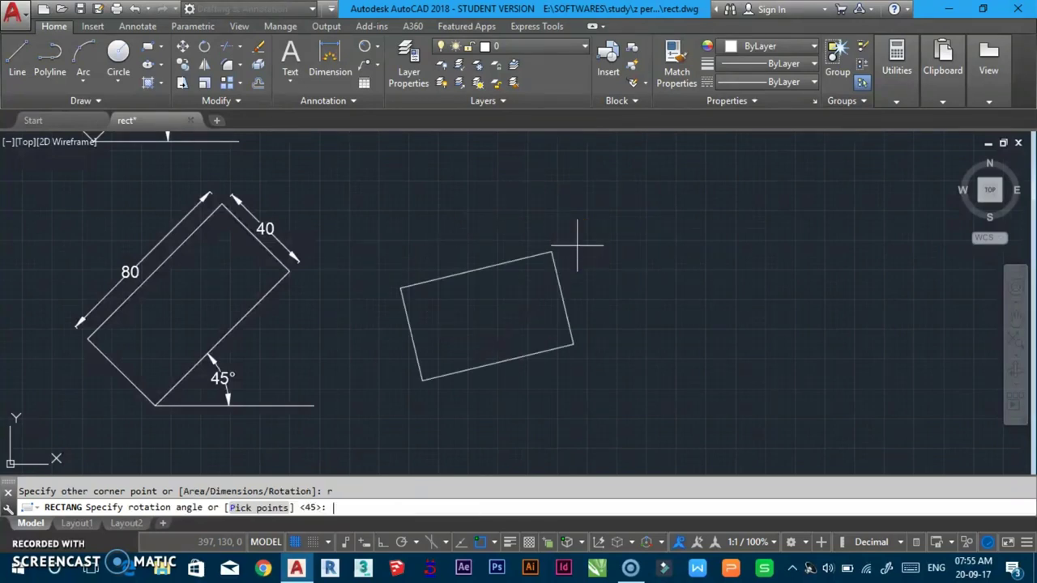
key(Return)
click(594, 393)
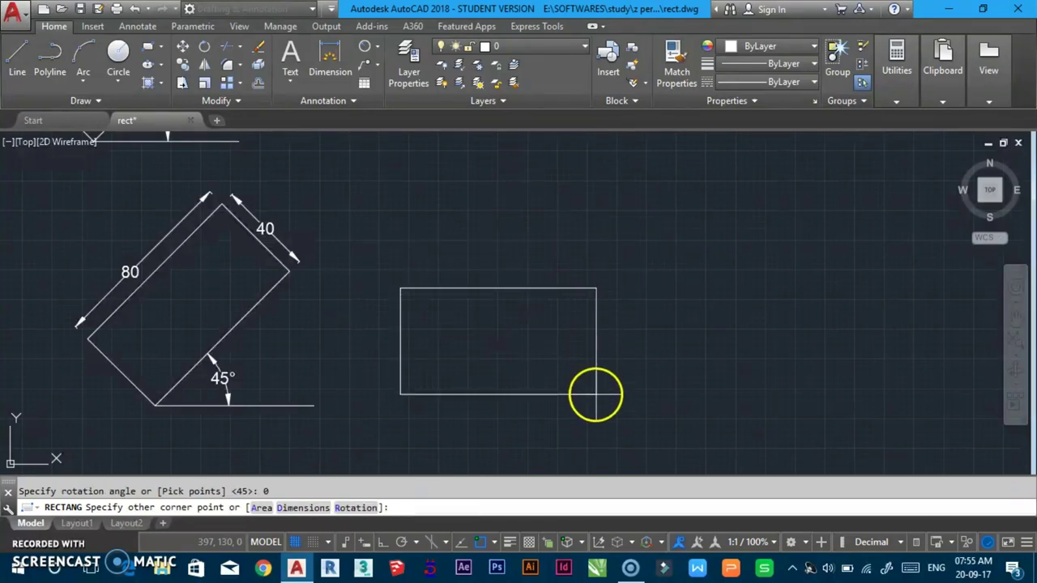
Erase the trial rectangle from the reference sheet
scroll(641, 385, down, 4)
mouse_move(642, 385)
middle_down()
mouse_move(513, 345)
mouse_move(486, 317)
middle_up()
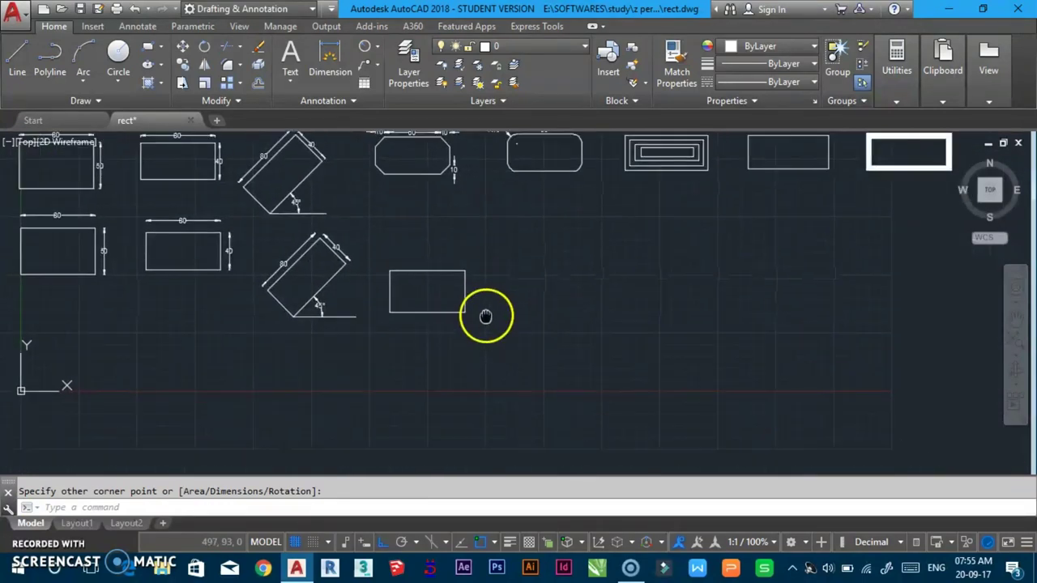
click(475, 317)
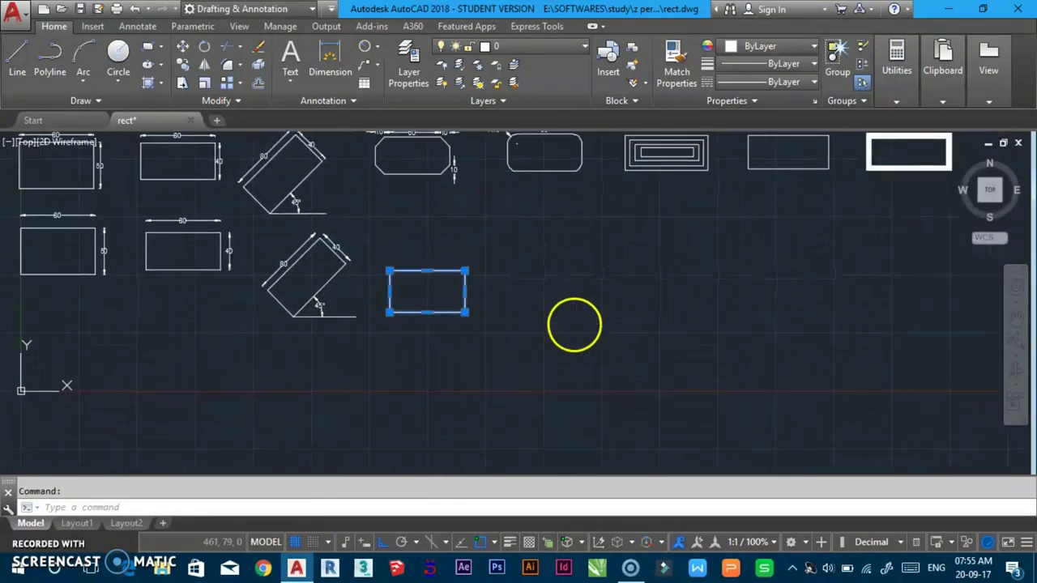
text(e)
key(Return)
middle_drag(490, 307, 489, 338)
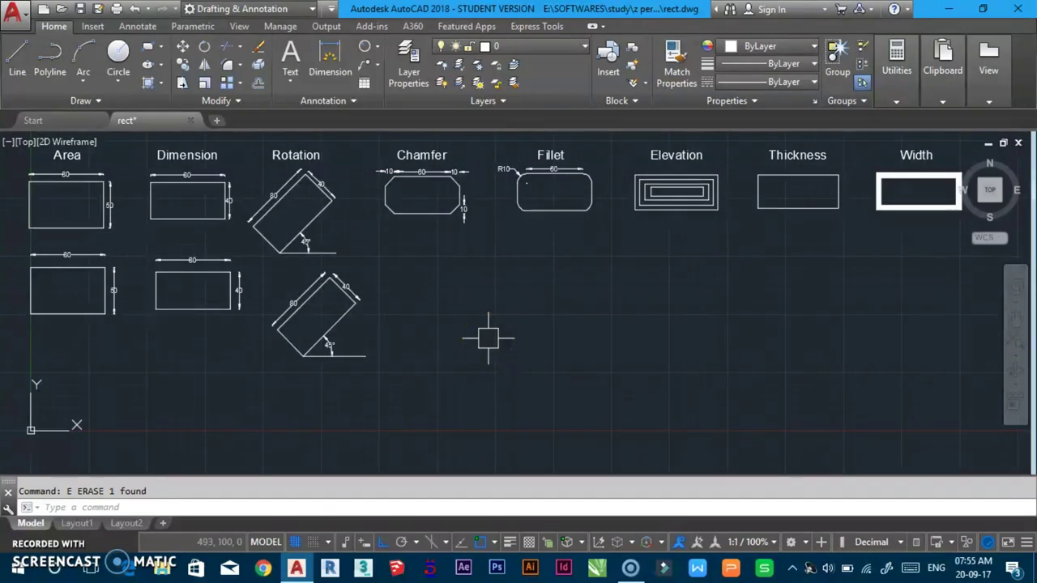
Start another rectangle, cancel it, and restart the rectangle command
text(ec)
key(Return)
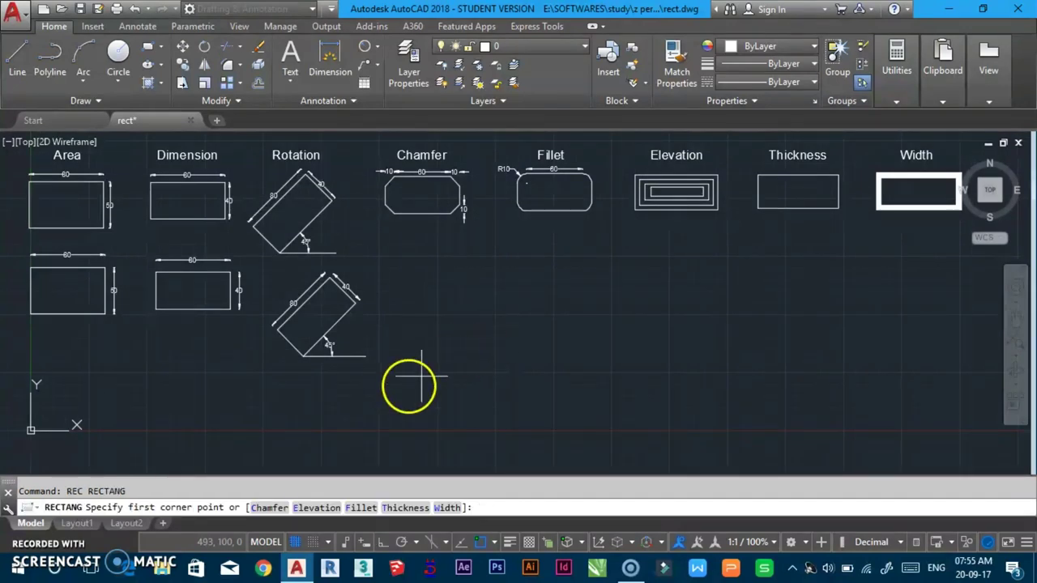
middle_drag(462, 358, 438, 305)
click(428, 289)
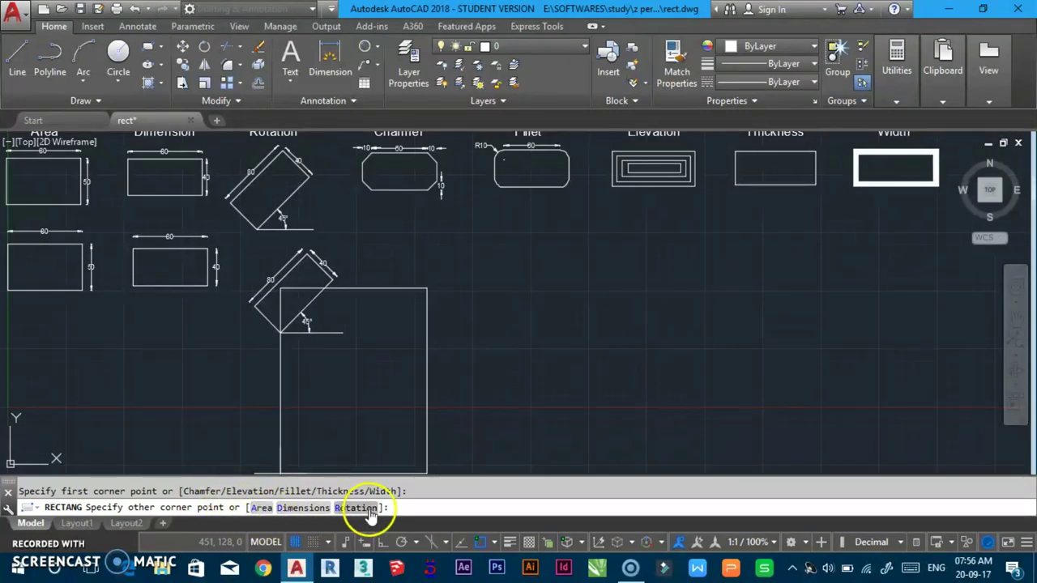
key(Escape)
text(r)
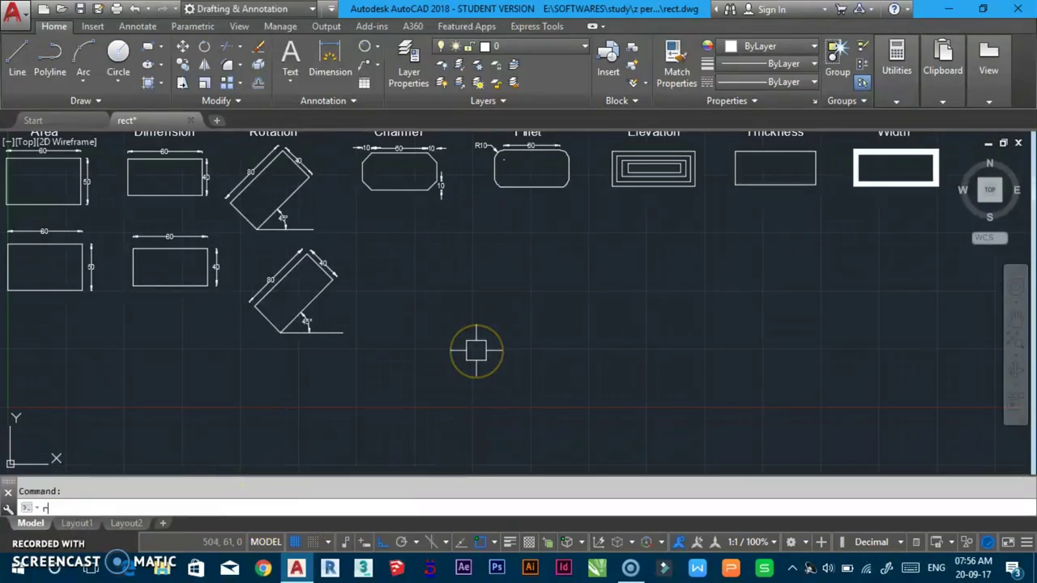
key(Return)
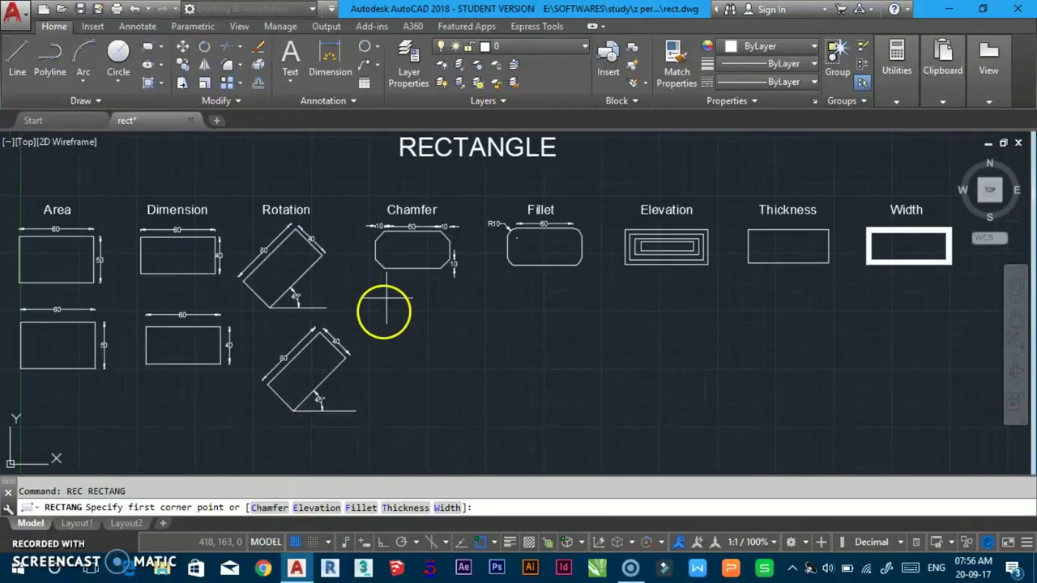
scroll(409, 248, up, 2)
scroll(366, 335, up, 2)
scroll(495, 315, up, 2)
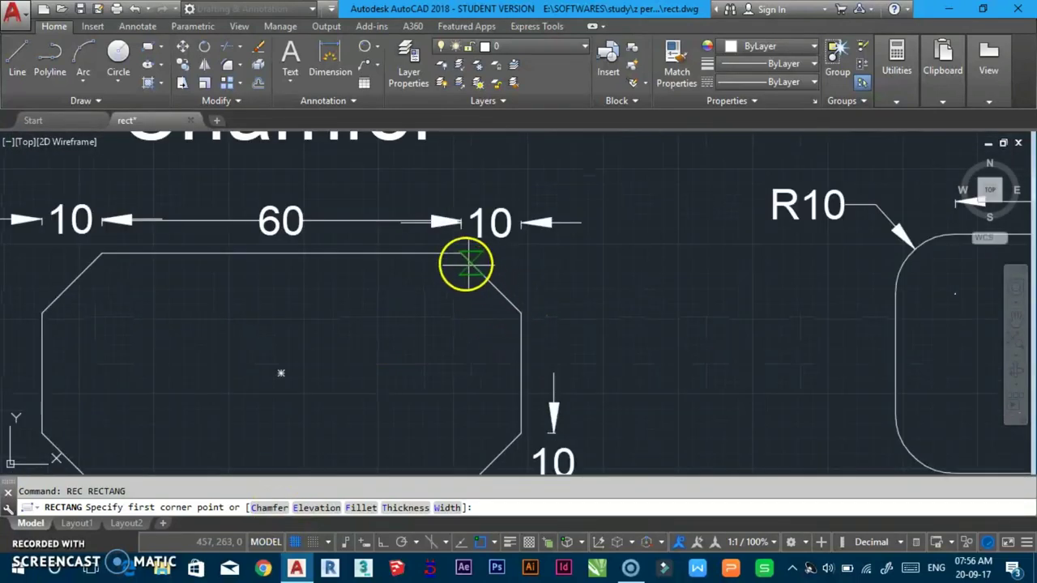
middle_drag(532, 310, 559, 229)
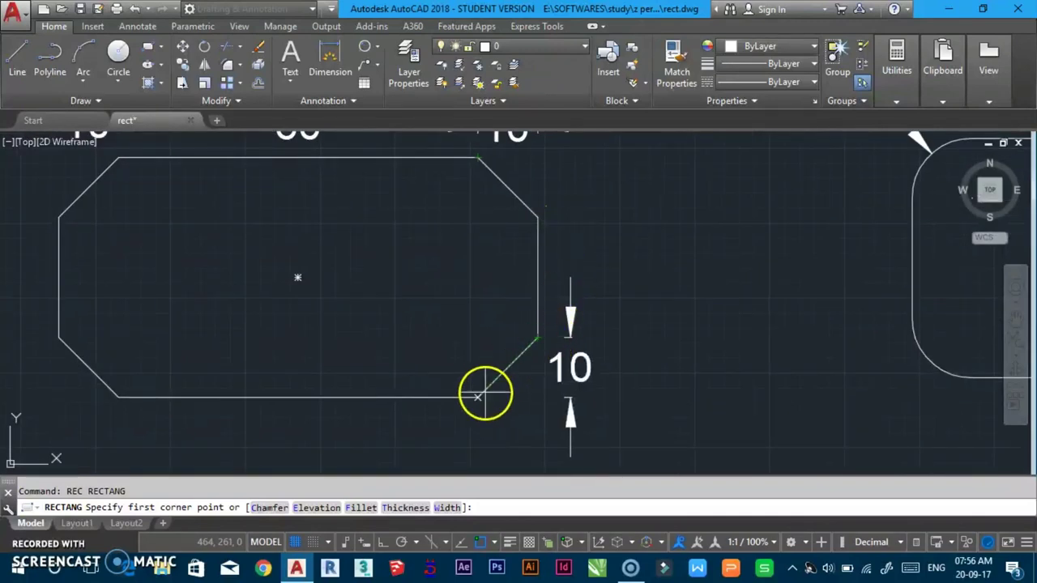
scroll(383, 298, down, 4)
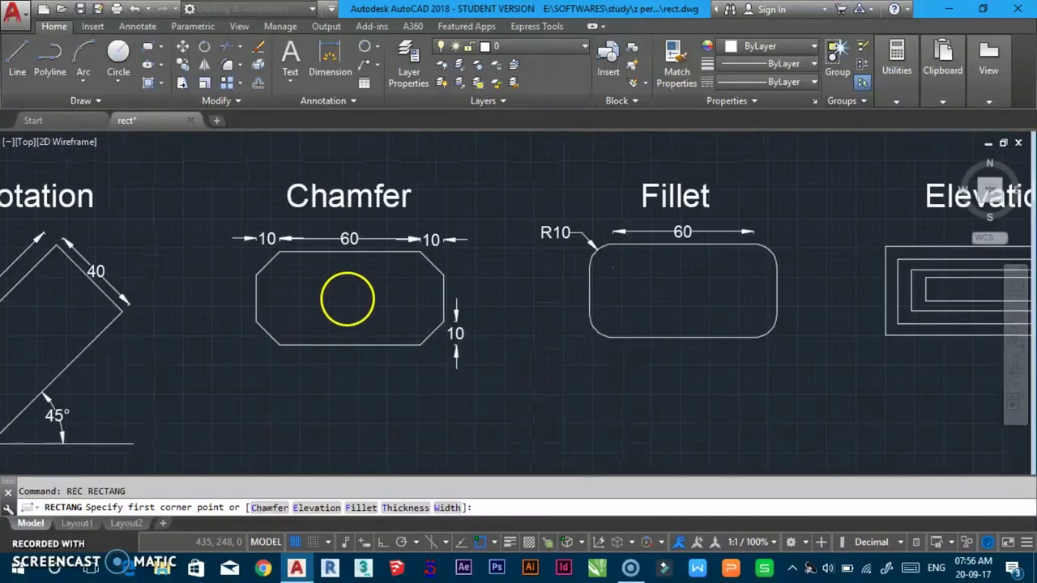
scroll(347, 299, up, 3)
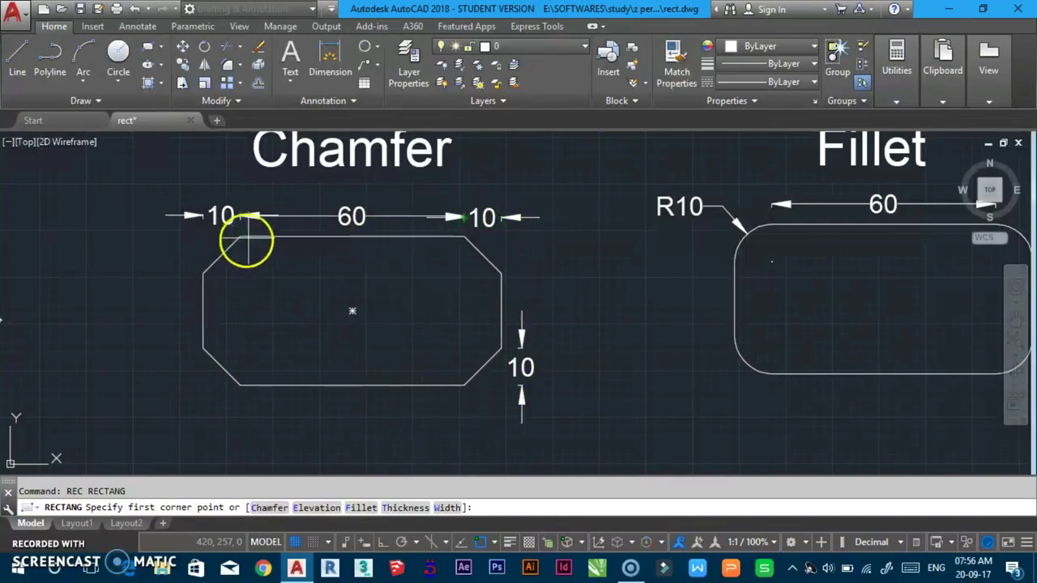
scroll(518, 255, up, 2)
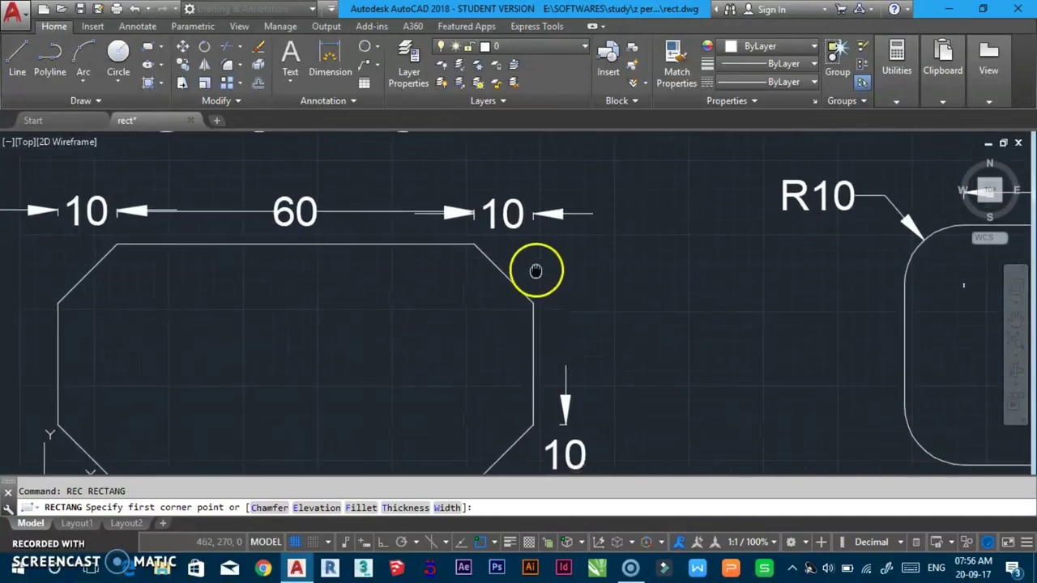
scroll(551, 260, down, 2)
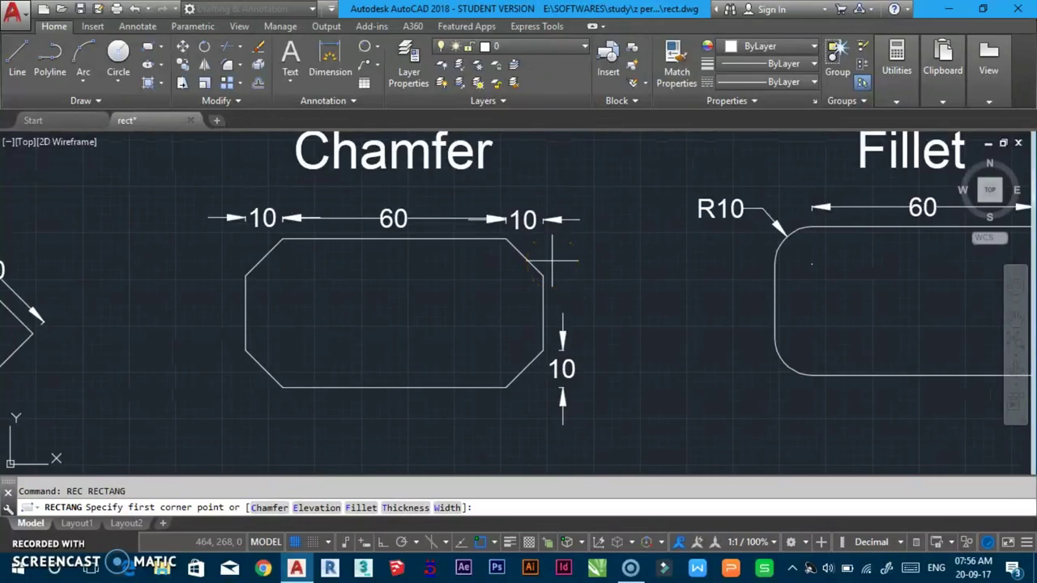
scroll(552, 260, up, 2)
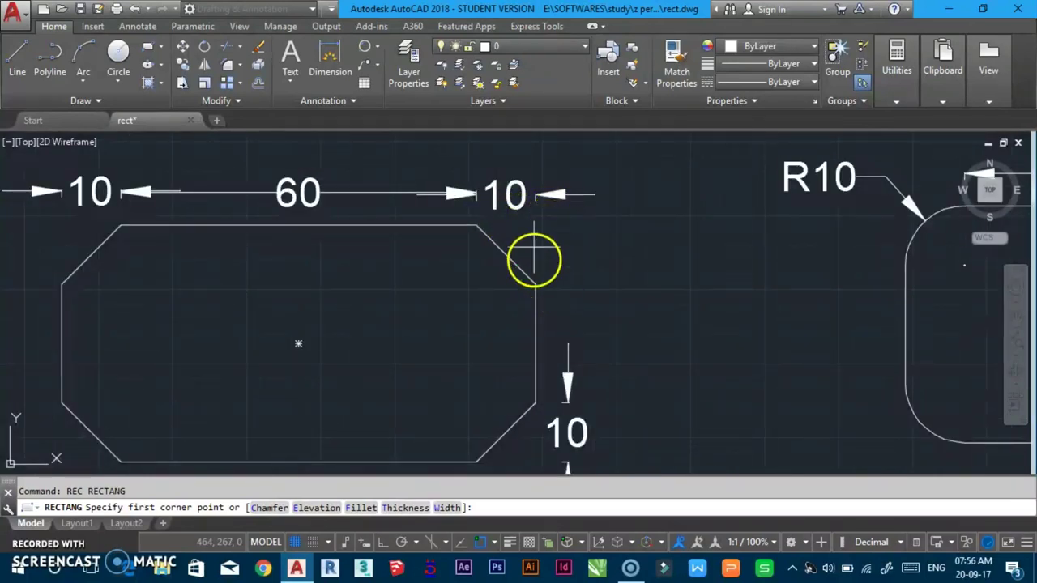
middle_drag(534, 259, 541, 274)
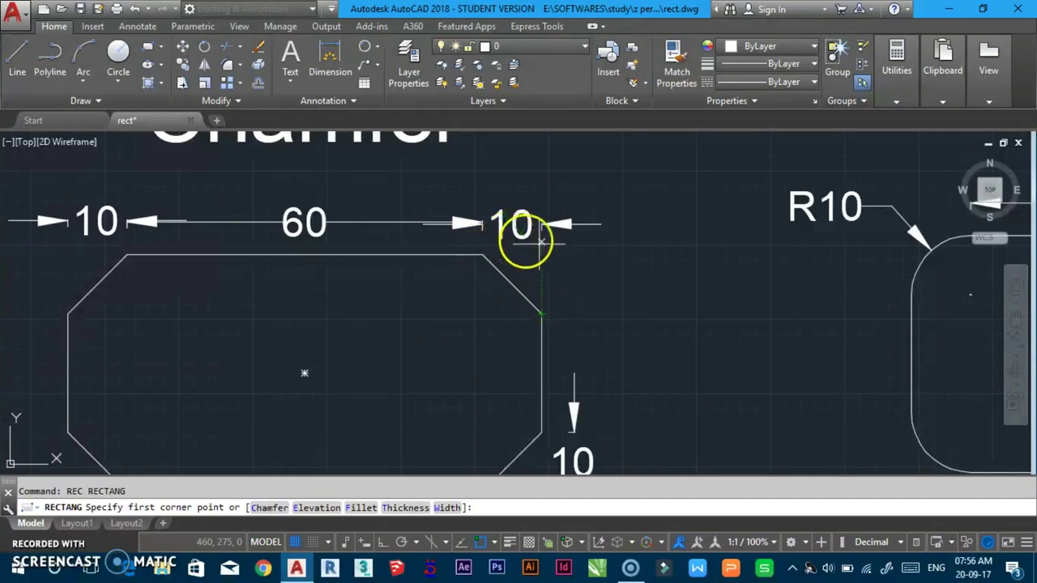
scroll(543, 275, down, 2)
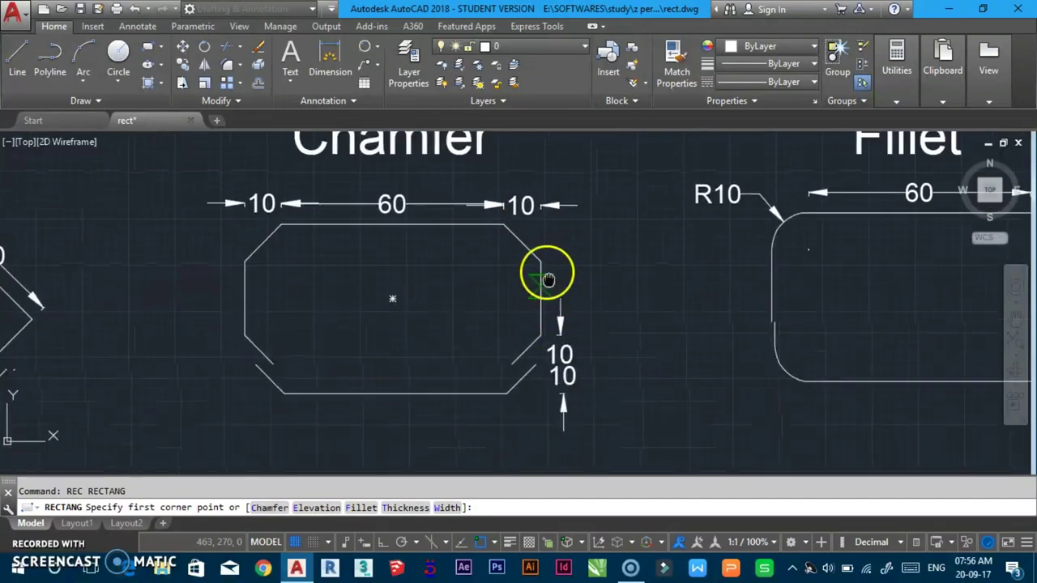
scroll(541, 274, down, 2)
middle_drag(543, 294, 516, 277)
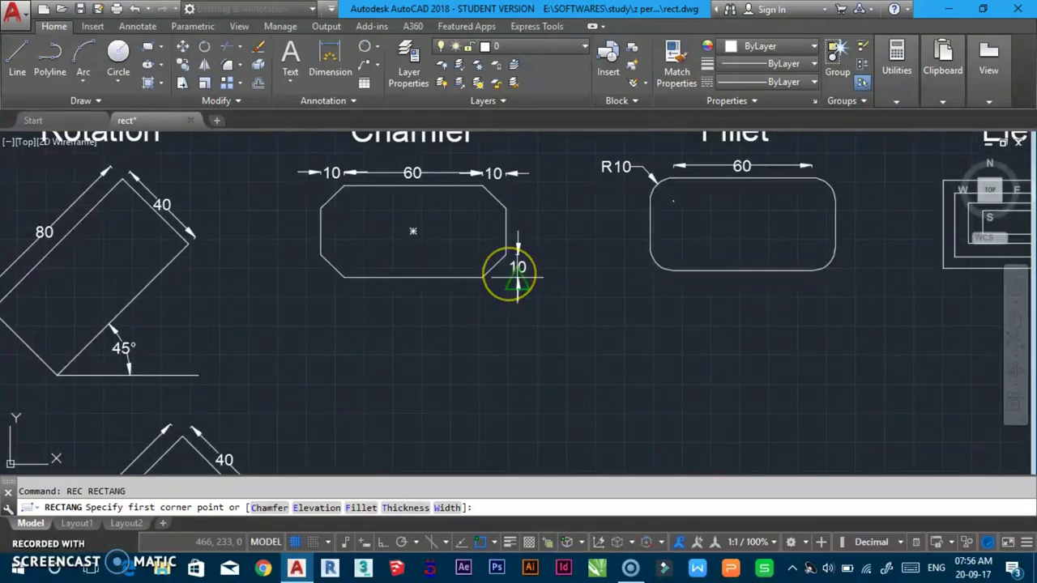
middle_drag(335, 236, 319, 287)
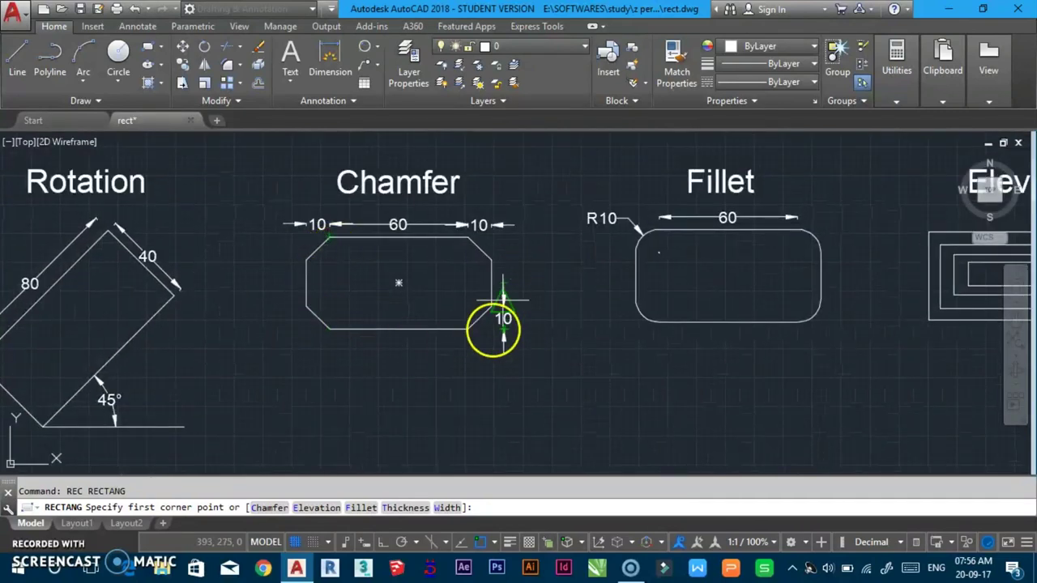
scroll(485, 347, down, 2)
mouse_move(475, 319)
middle_down()
mouse_move(488, 296)
mouse_move(469, 298)
middle_up()
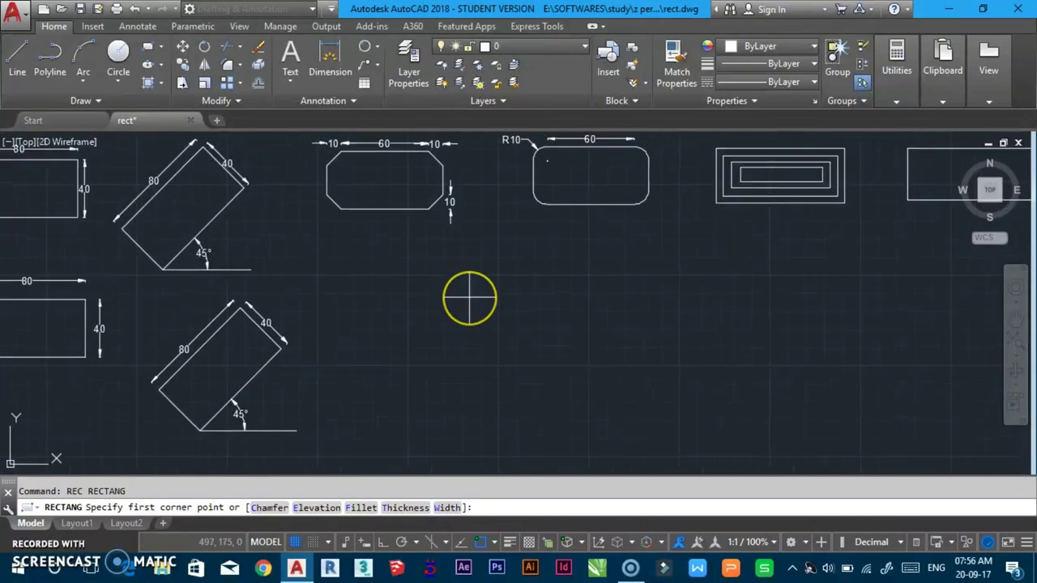
Set rectangle chamfers to 10 and 10 and pick a corner below the Chamfer example
key(Escape)
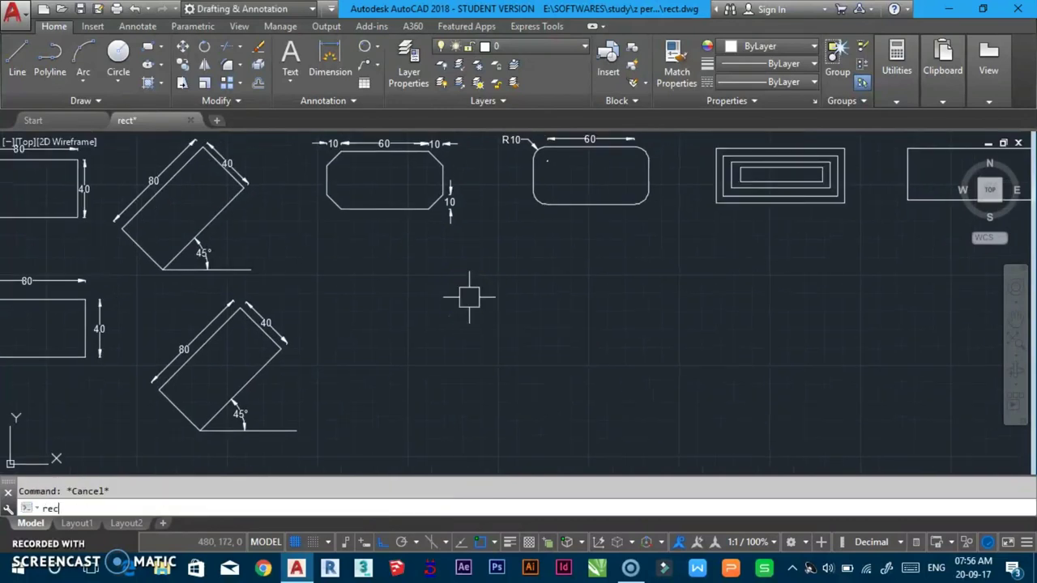
key(Return)
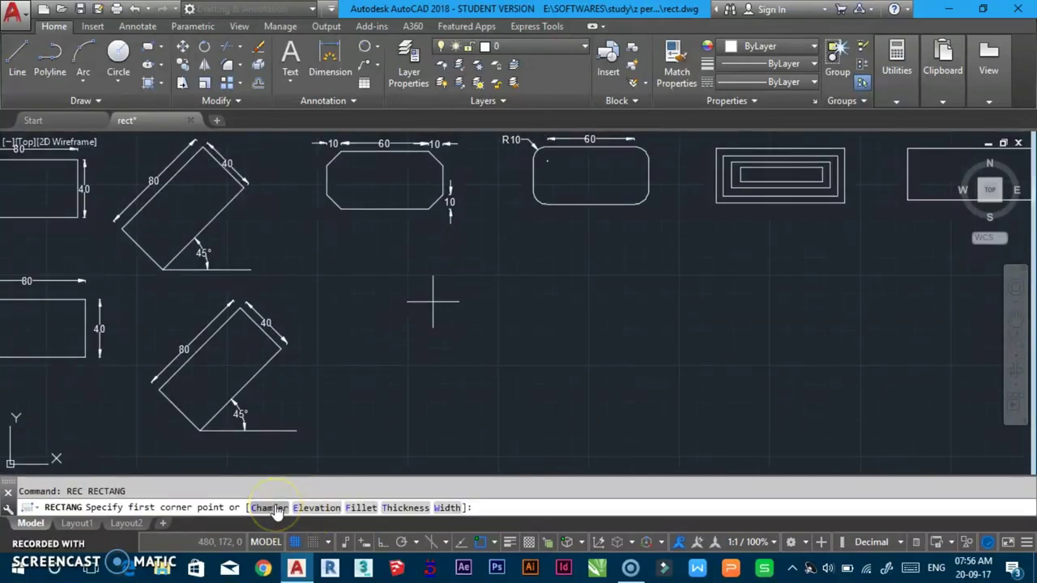
text(c)
key(Return)
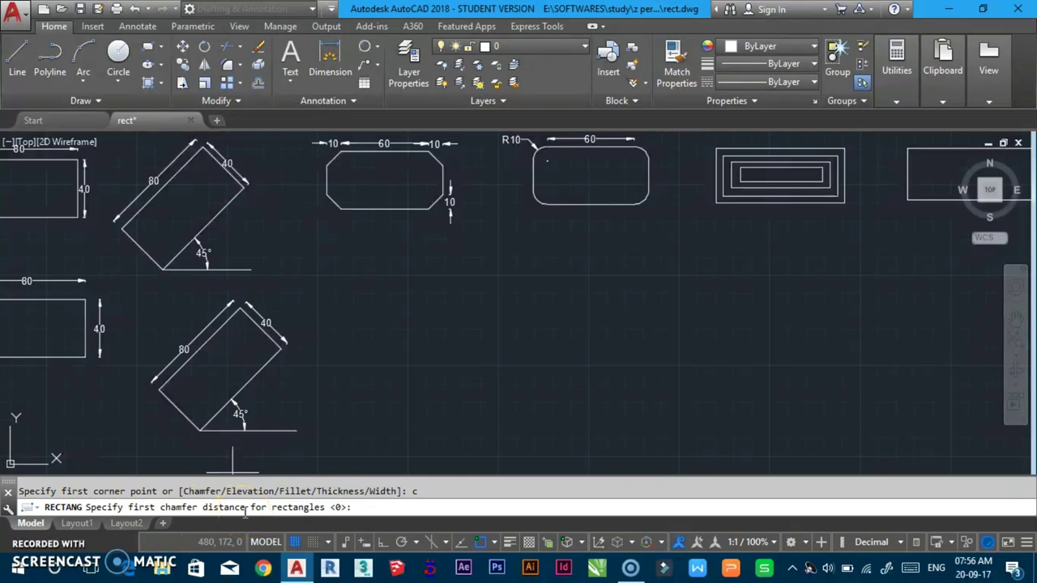
key(Return)
text(10)
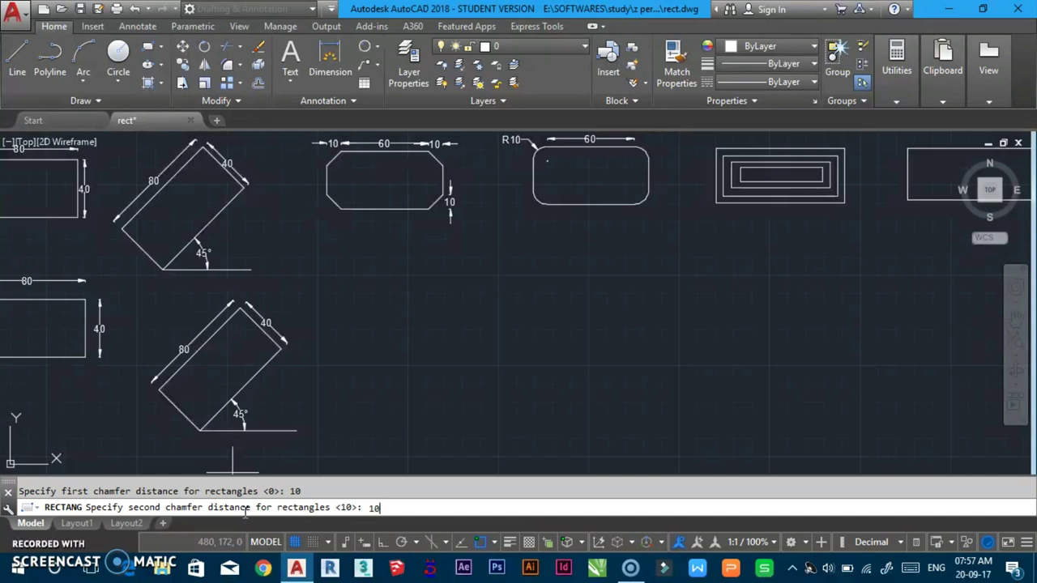
key(Return)
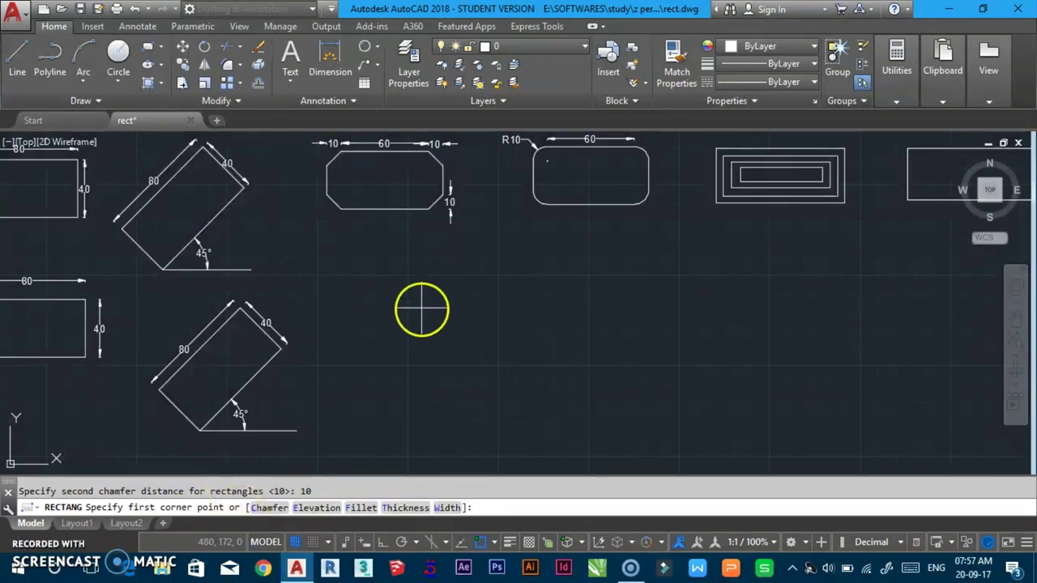
click(339, 286)
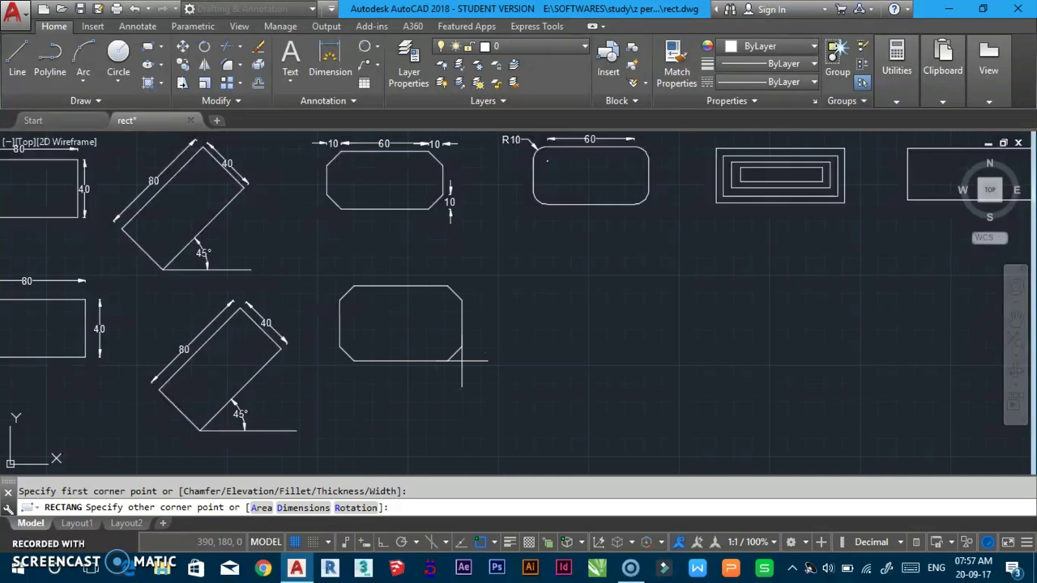
Size the chamfered rectangle 80 by 40 through Dimensions and place it
text(d)
key(Return)
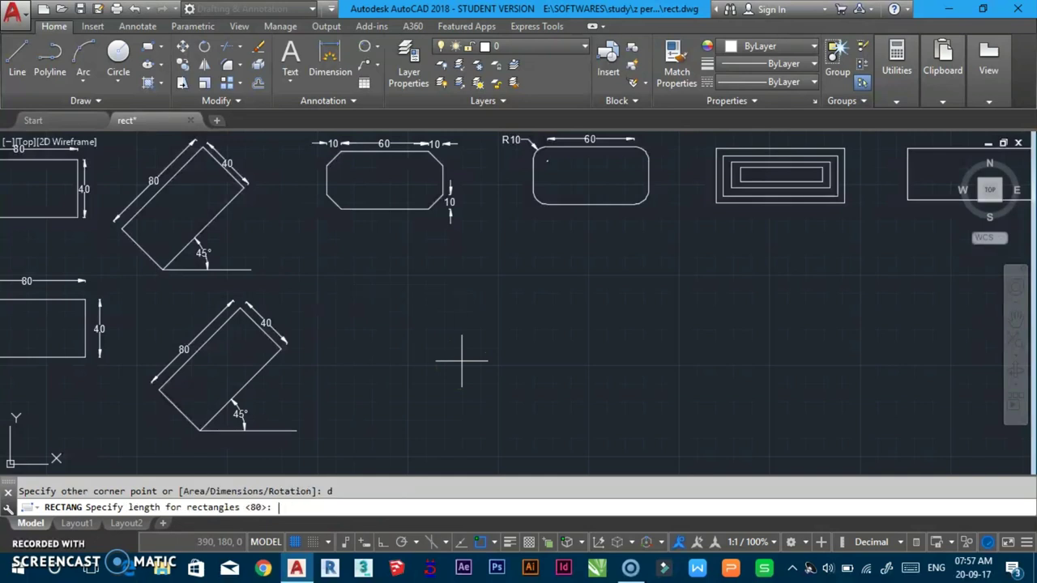
key(Return)
key(Return)
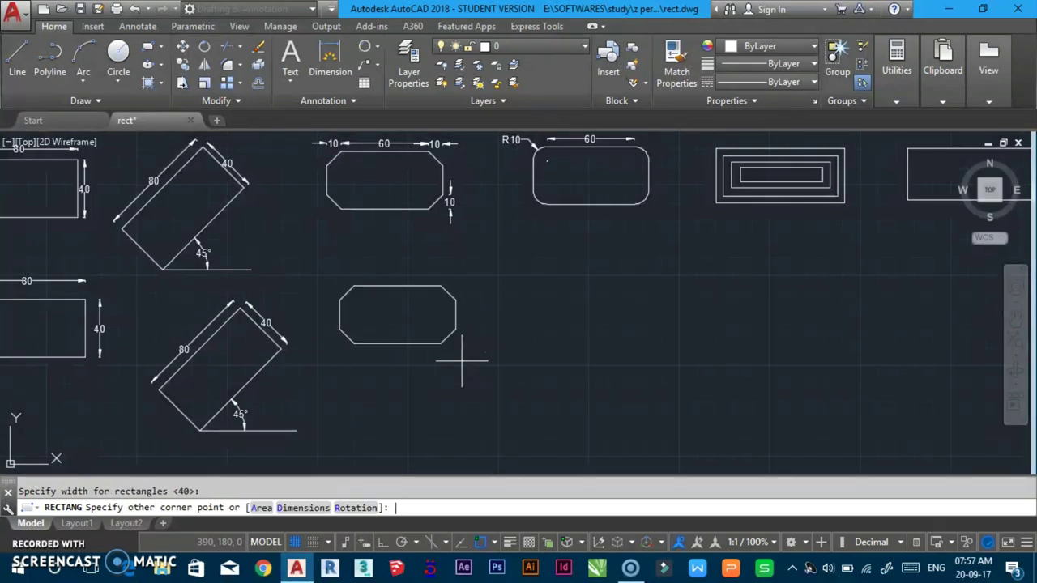
click(465, 372)
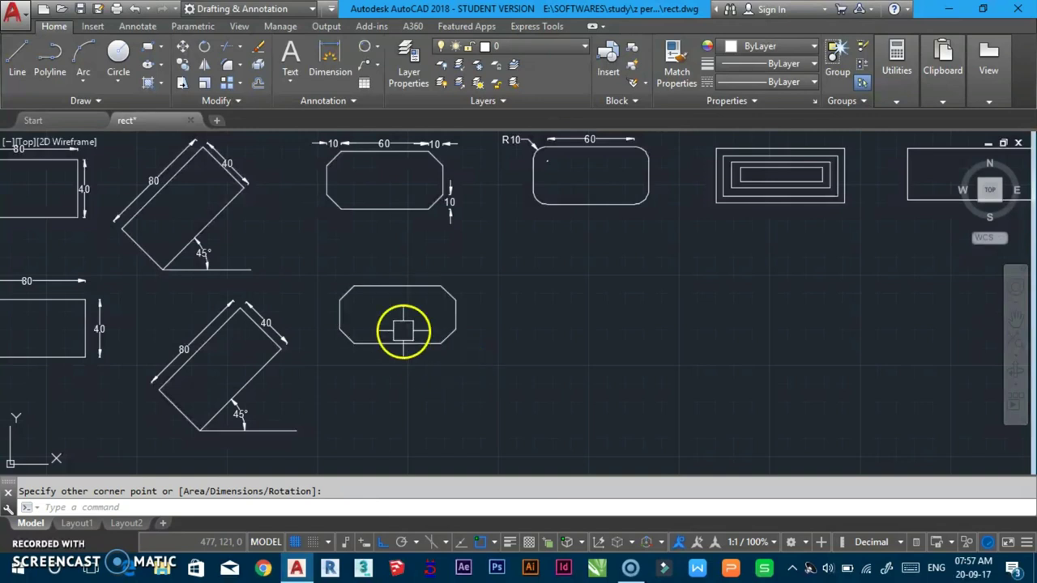
Add a linear 60 dimension above the chamfered rectangle's top edge
scroll(405, 332, up, 2)
scroll(393, 397, up, 1)
scroll(379, 411, down, 1)
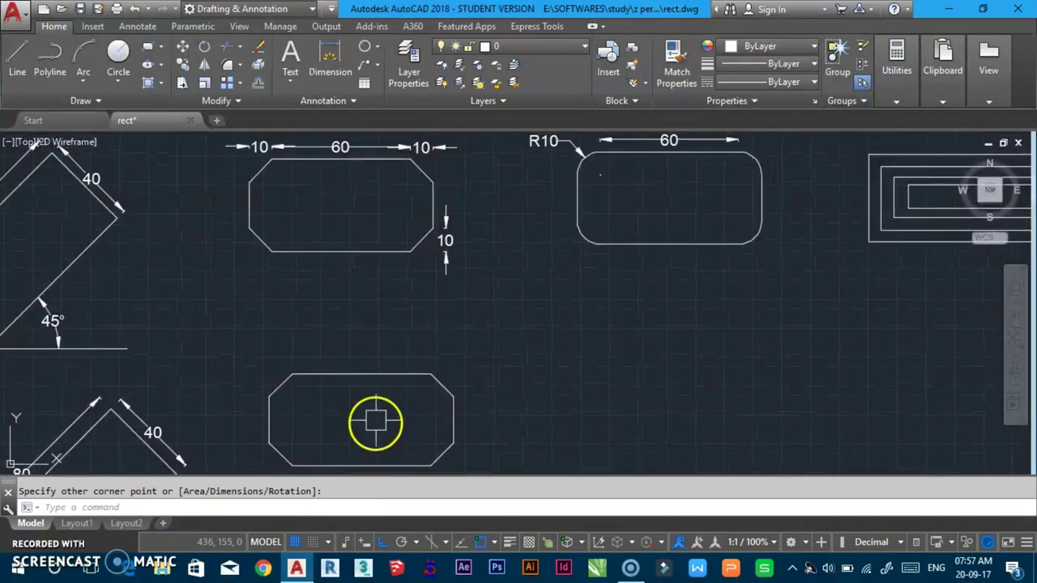
scroll(375, 418, up, 1)
key(Escape)
text(li)
key(Return)
key(Return)
click(359, 353)
click(353, 325)
Dimension the top-right chamfer with horizontal 10 and vertical 10 linear dimensions
key(Return)
click(425, 354)
click(446, 373)
click(431, 325)
key(Return)
key(Return)
click(440, 361)
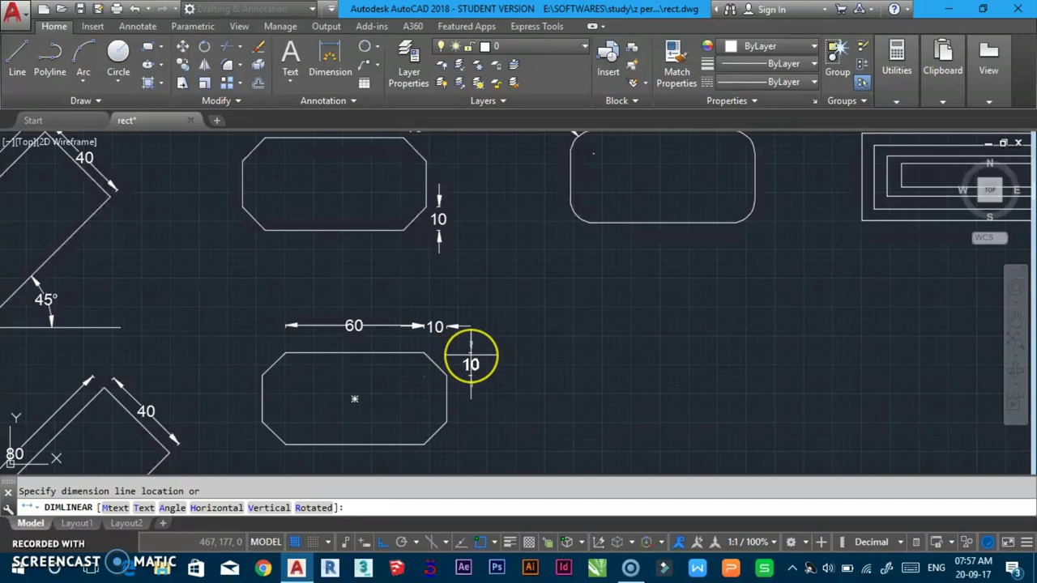
click(472, 364)
Pan across the sheet and begin one more linear dimension
scroll(497, 422, down, 2)
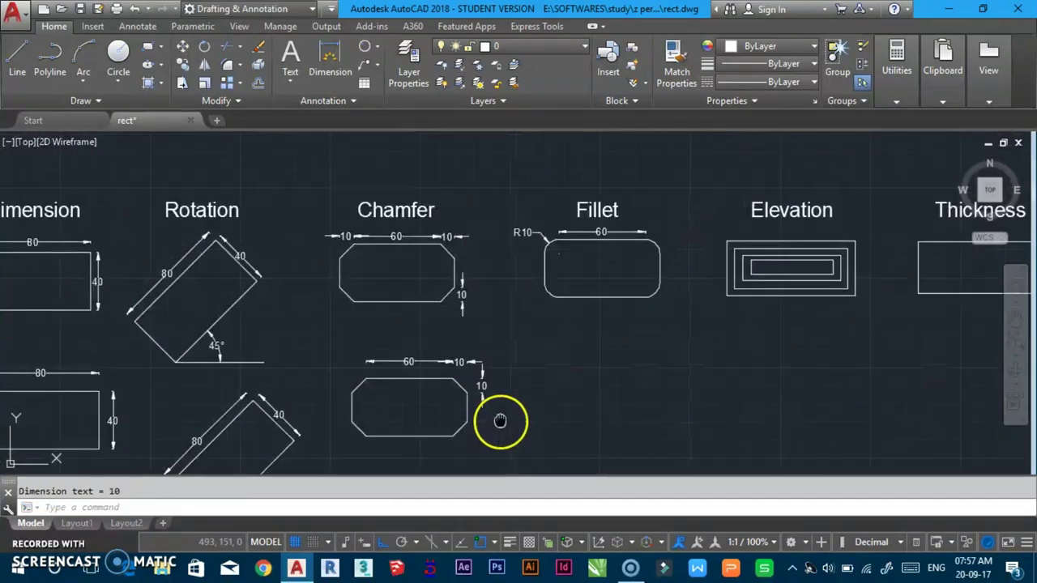
middle_drag(514, 382, 475, 363)
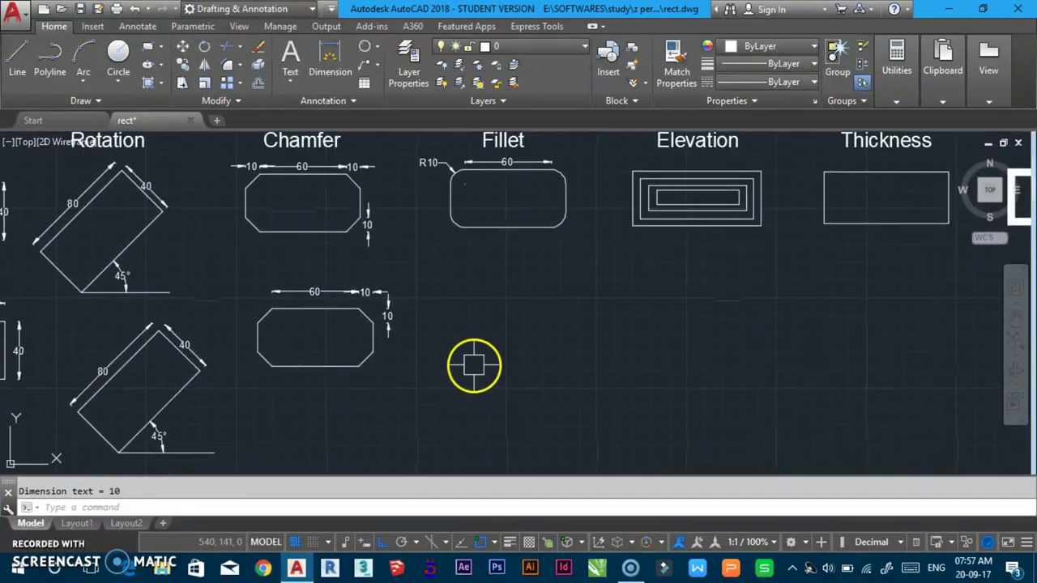
key(Return)
click(474, 331)
Start a rectangle below the Fillet example, then cancel and restart the command
key(Escape)
text(rec)
key(Return)
click(487, 308)
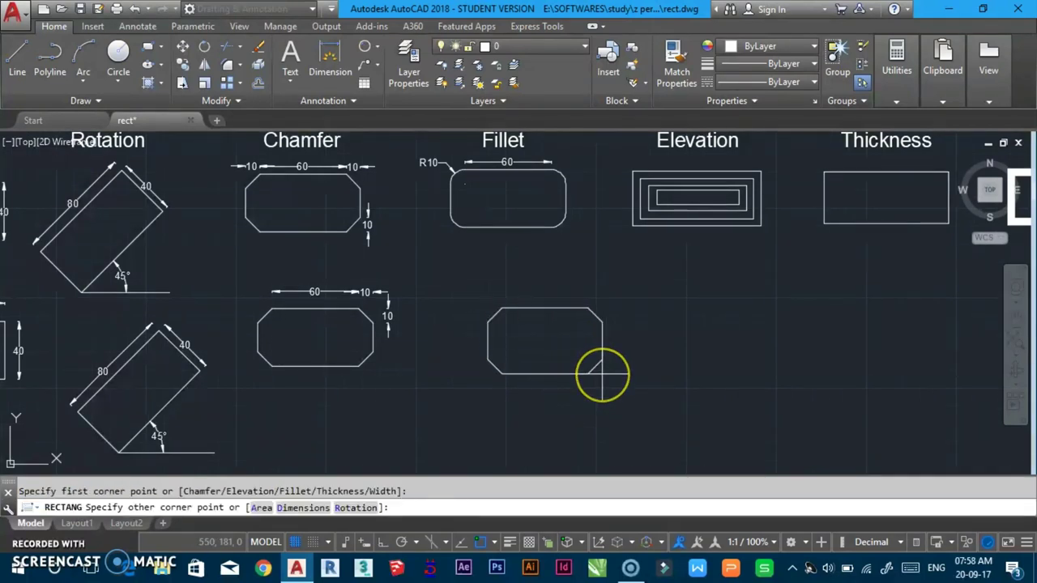
key(Escape)
text(c)
key(Return)
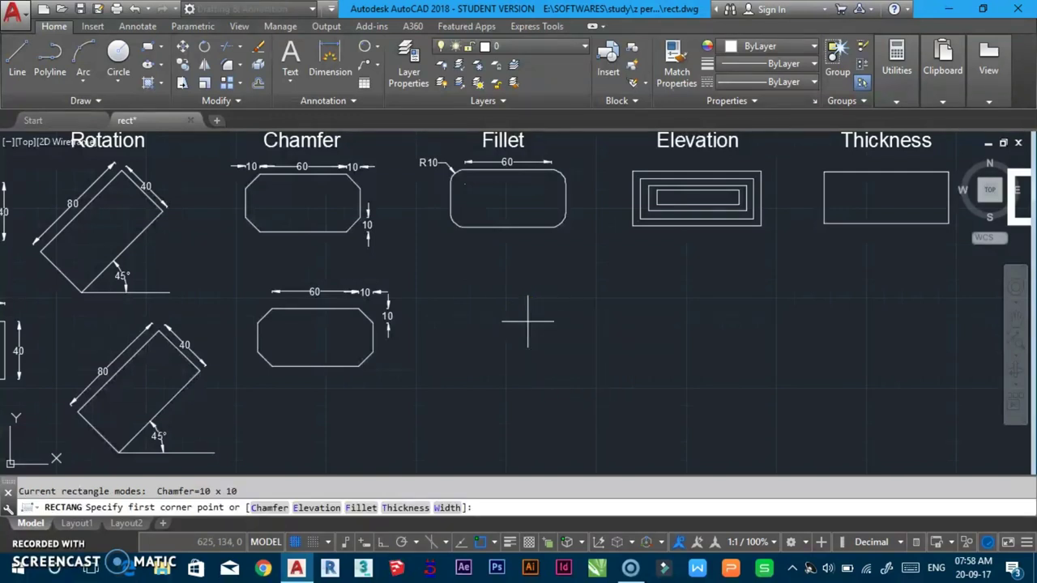
Reset rectangle chamfers to 0 and 0 and draw a plain test rectangle
text(c)
key(Return)
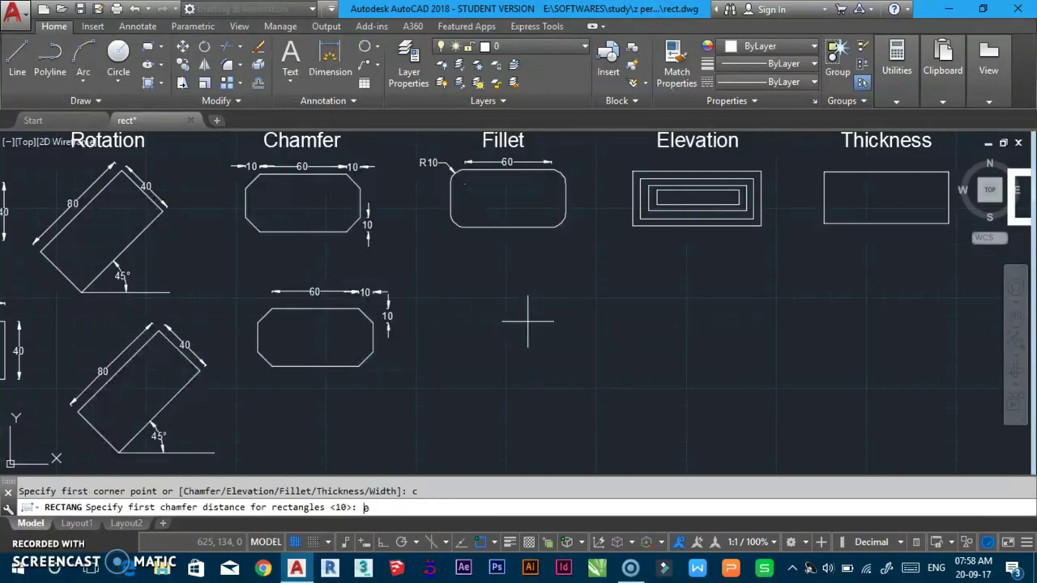
key(Return)
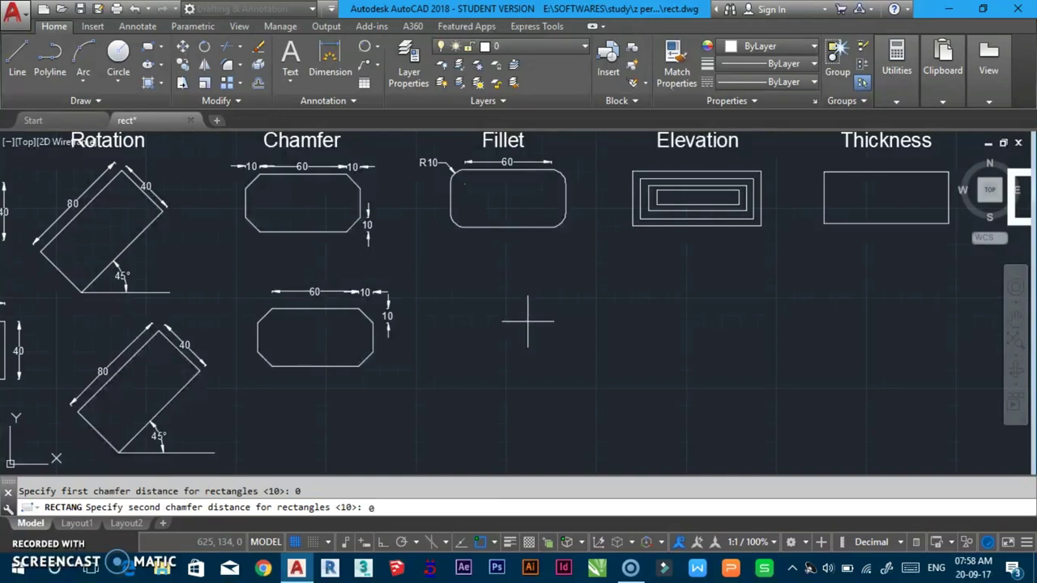
key(Return)
click(459, 285)
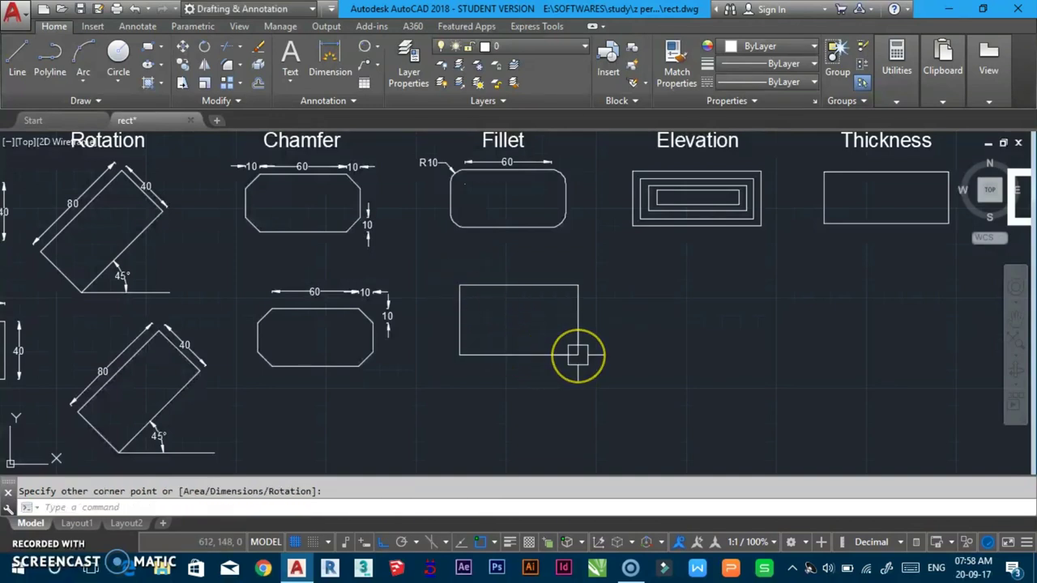
key(Escape)
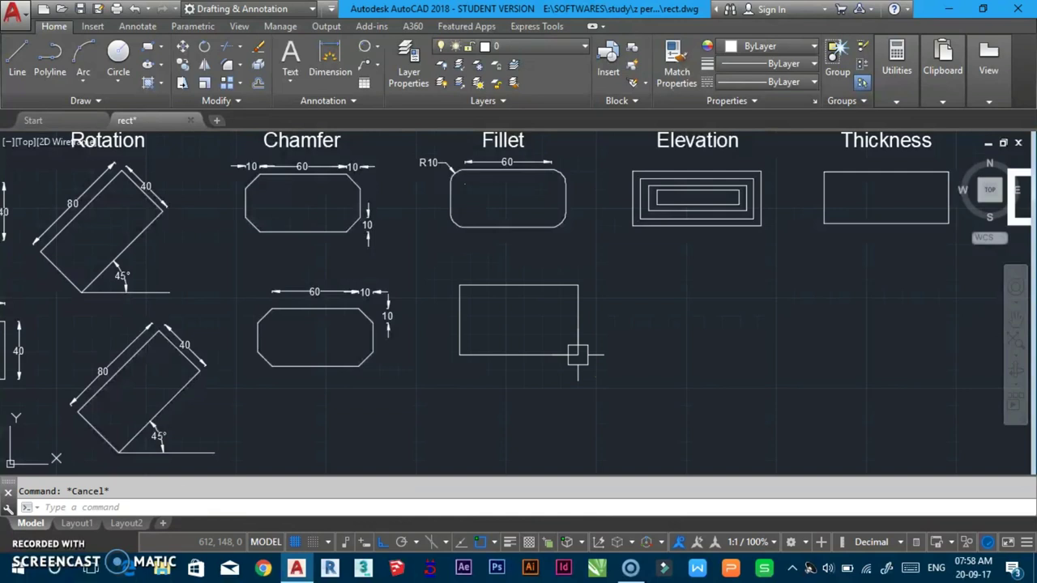
Erase the plain test rectangle below Fillet
click(518, 356)
mouse_move(632, 313)
middle_down()
mouse_move(562, 305)
mouse_move(463, 370)
middle_up()
text(e)
key(Return)
scroll(448, 223, up, 2)
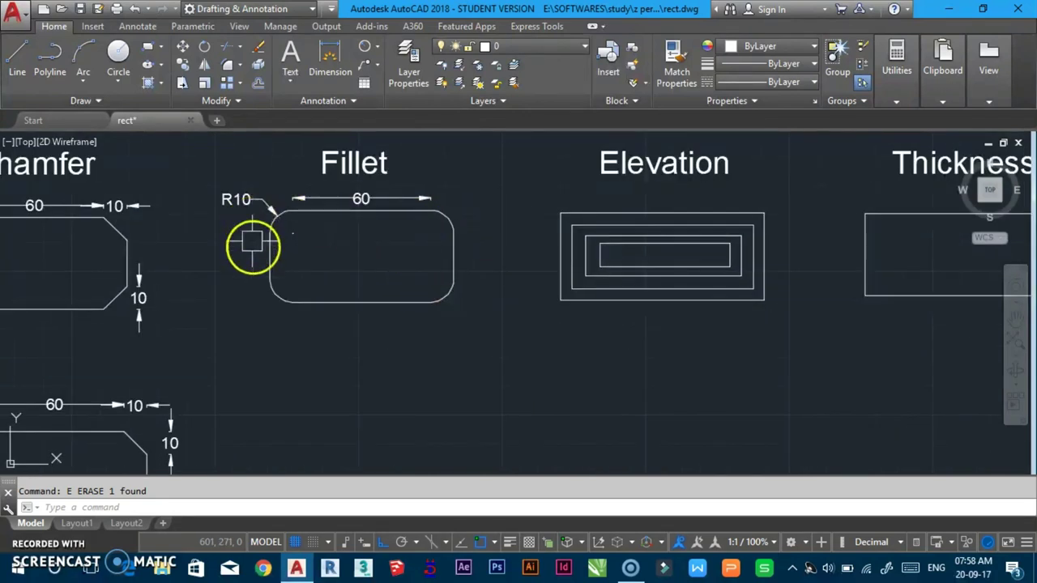
scroll(342, 301, down, 3)
Start a rectangle with fillet radius 10 and pick its first corner below Fillet
scroll(407, 260, up, 1)
key(Escape)
text(rec)
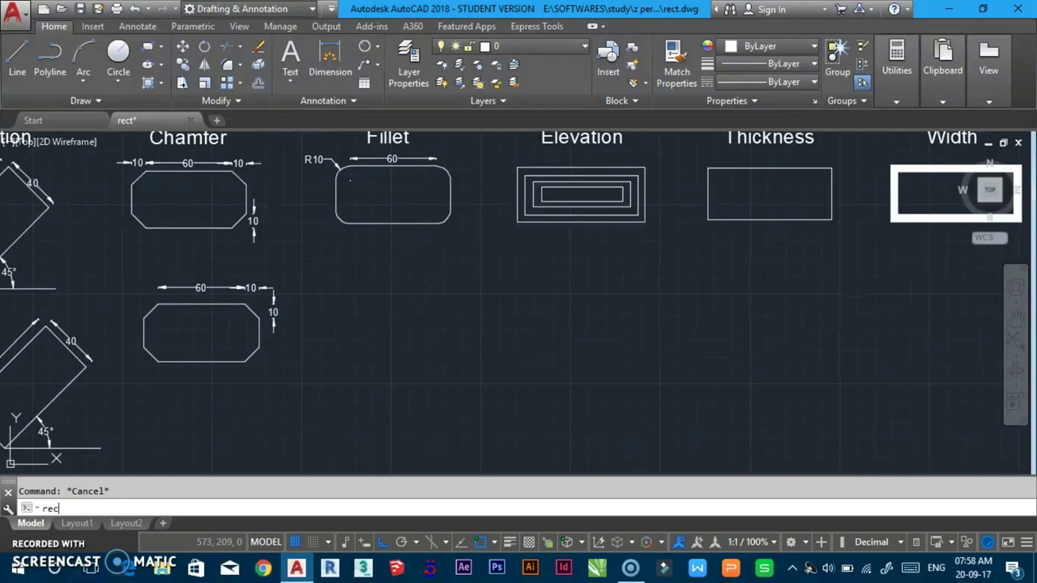
key(Return)
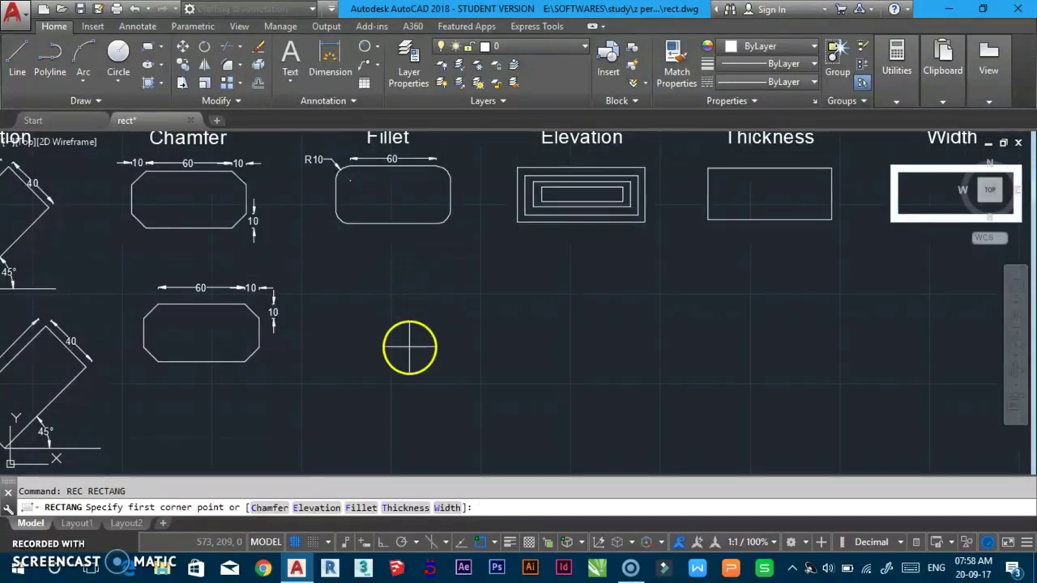
text(f)
key(Return)
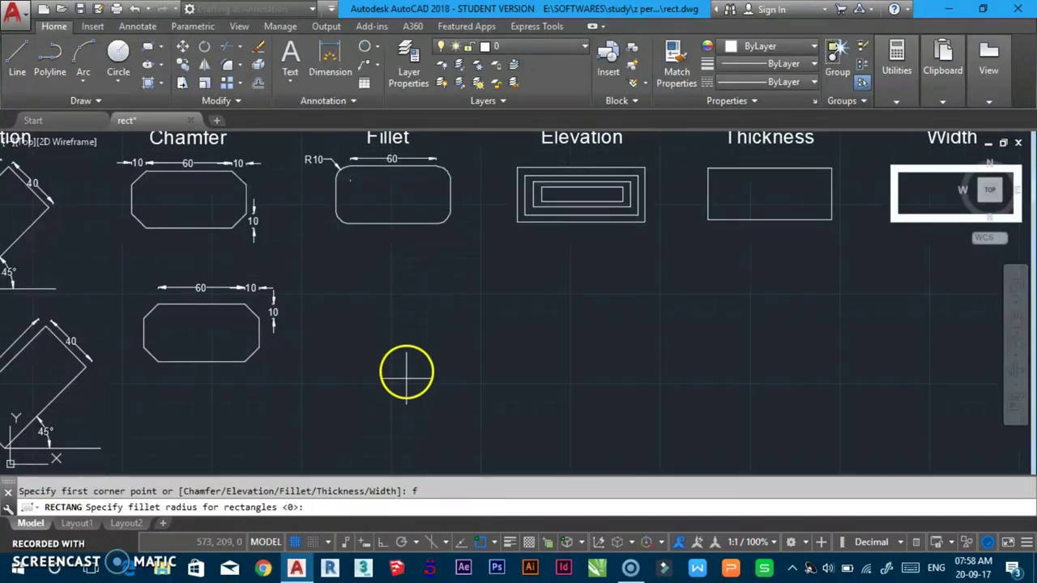
scroll(344, 239, up, 3)
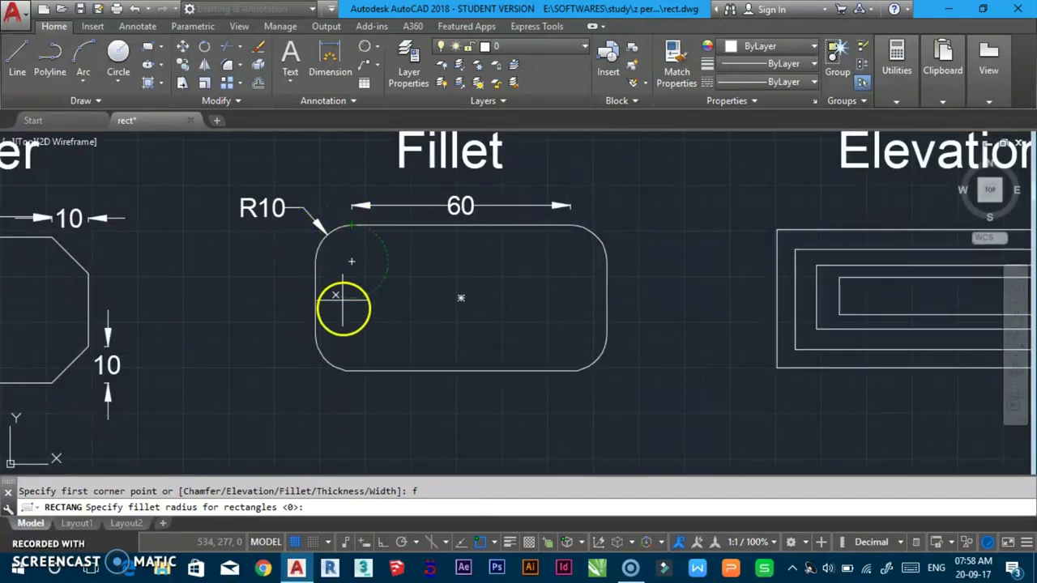
scroll(342, 308, down, 2)
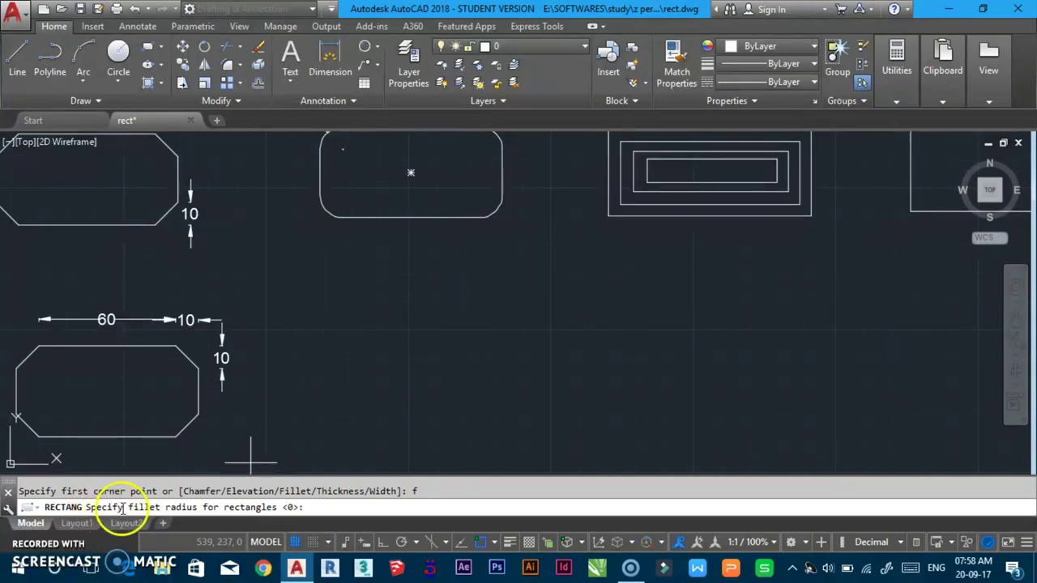
middle_drag(379, 312, 380, 292)
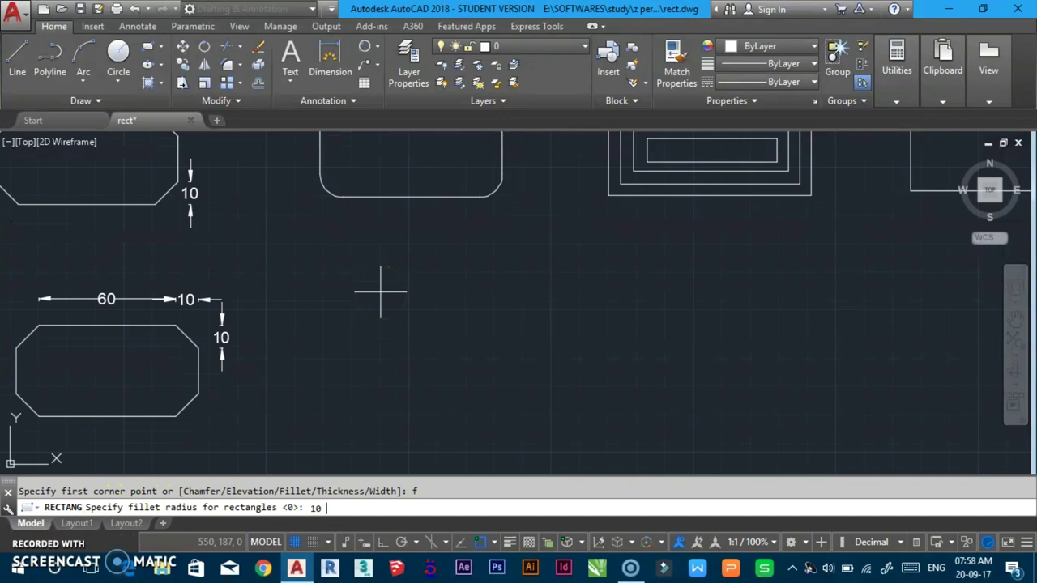
key(Return)
scroll(393, 278, down, 2)
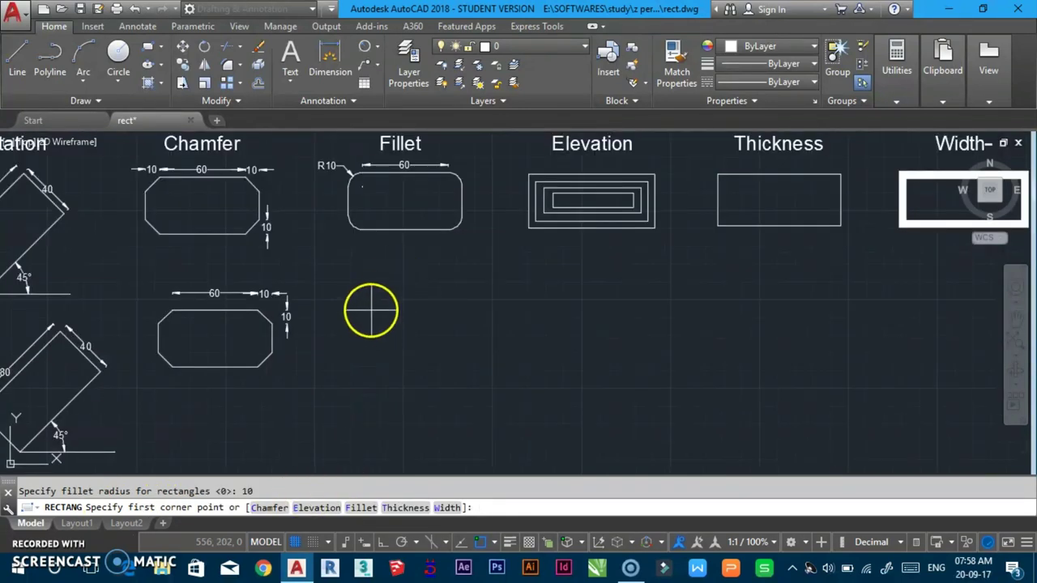
click(362, 305)
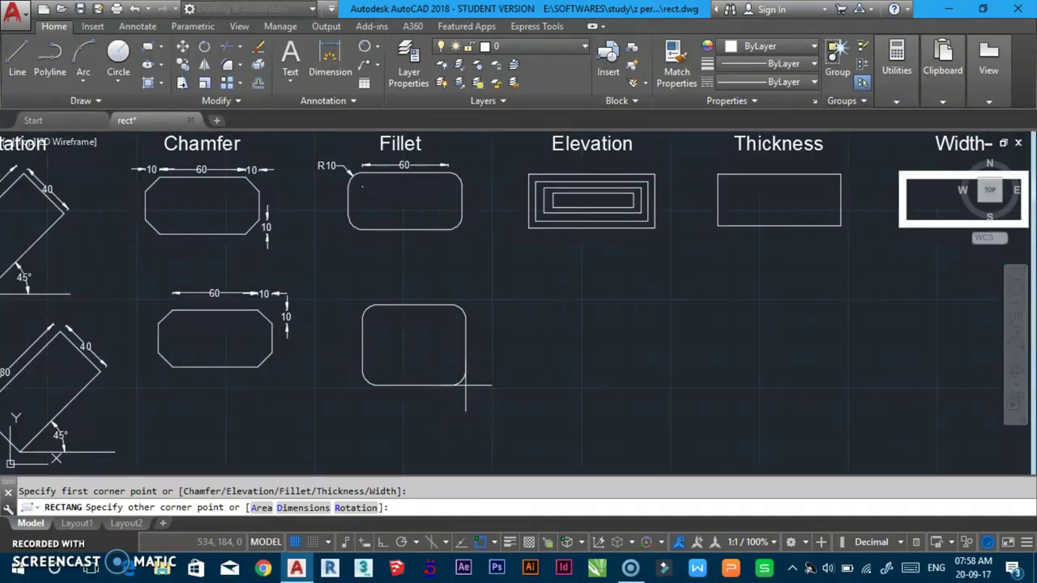
Enter the rounded rectangle's length and 40 width through Dimensions and place it
text(d)
key(Return)
text(0)
key(Return)
text(40)
key(Return)
click(436, 324)
Add an R10 radius dimension to a rounded corner
scroll(436, 324, up, 2)
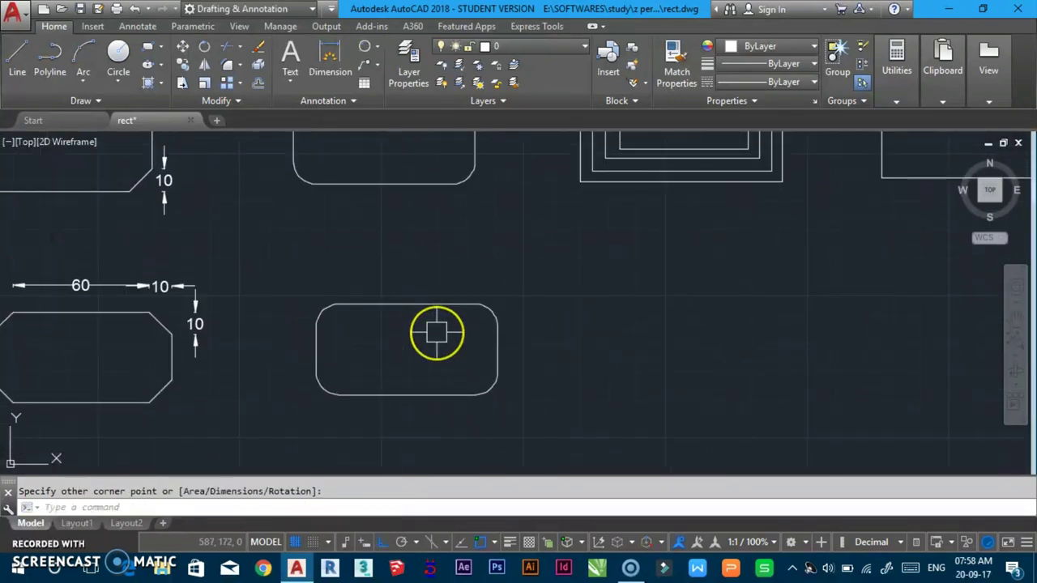
key(Escape)
text(dra)
key(Return)
click(314, 303)
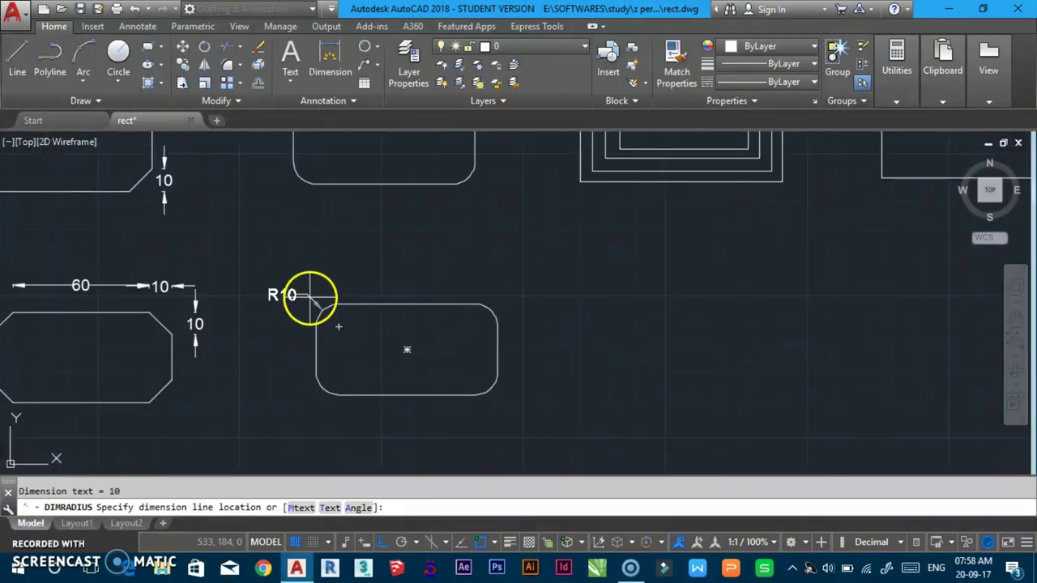
click(312, 294)
key(Escape)
Add a linear 60 dimension above the rounded rectangle's top edge
key(Return)
key(Return)
click(371, 306)
click(378, 291)
scroll(490, 374, down, 1)
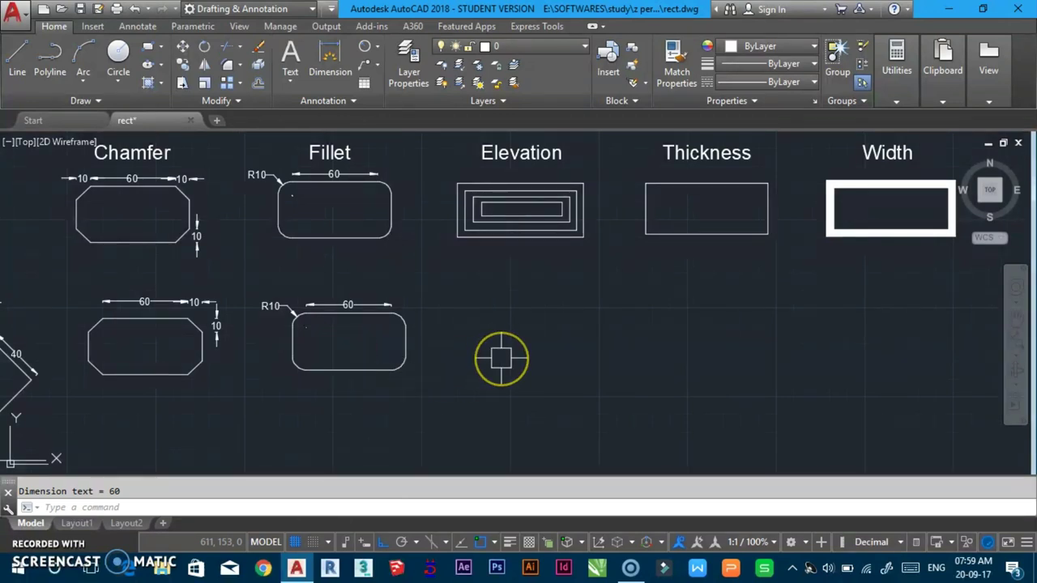
text(ere)
key(Escape)
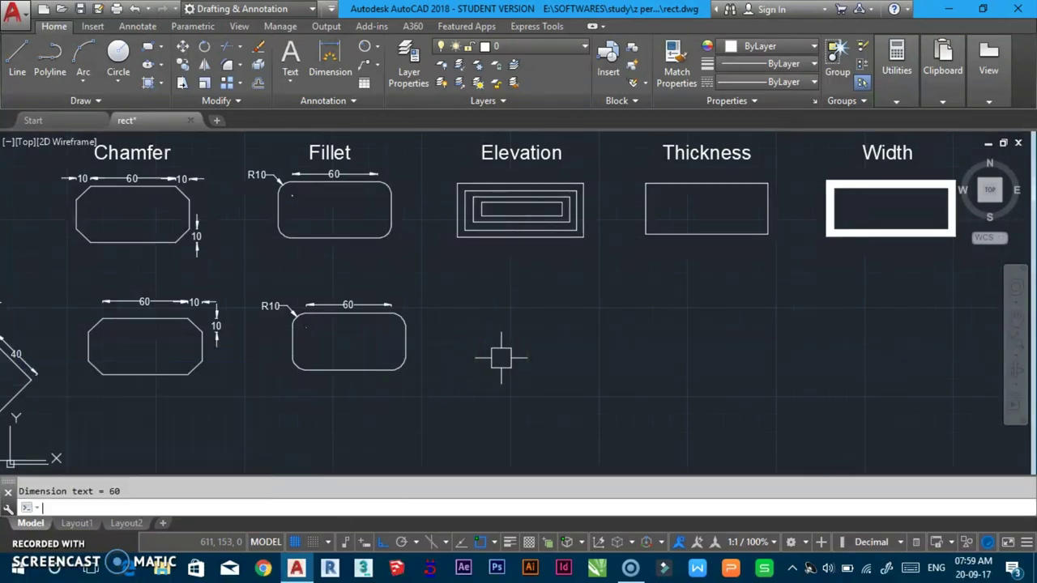
key(Return)
click(498, 316)
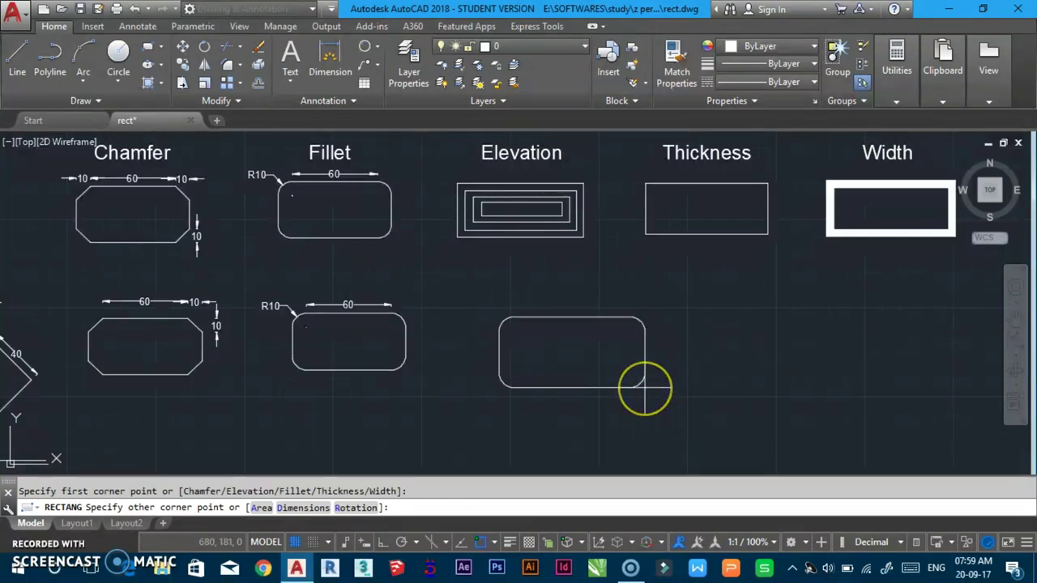
key(Escape)
text(ec)
key(Return)
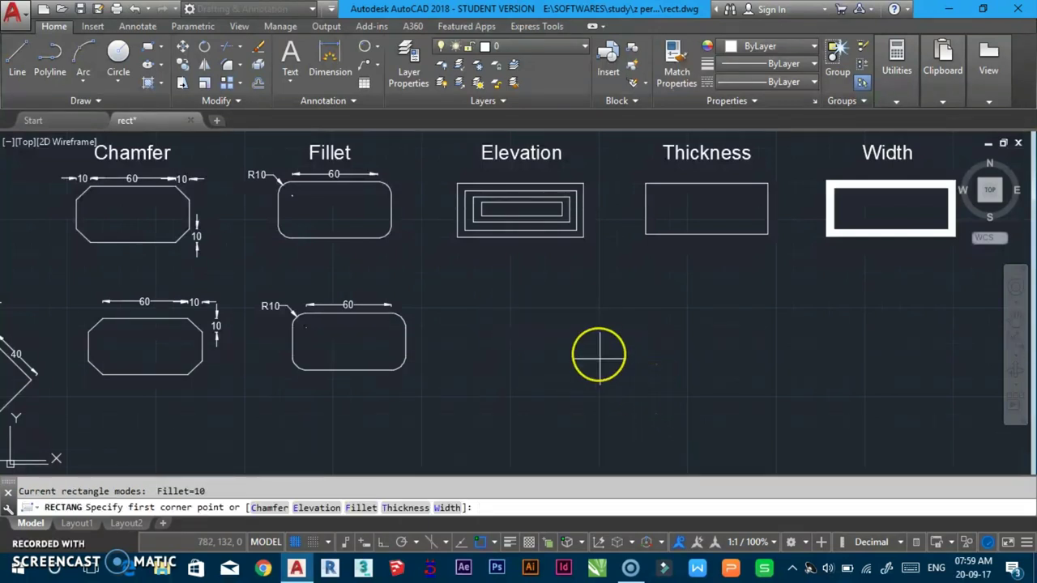
text(f)
key(Return)
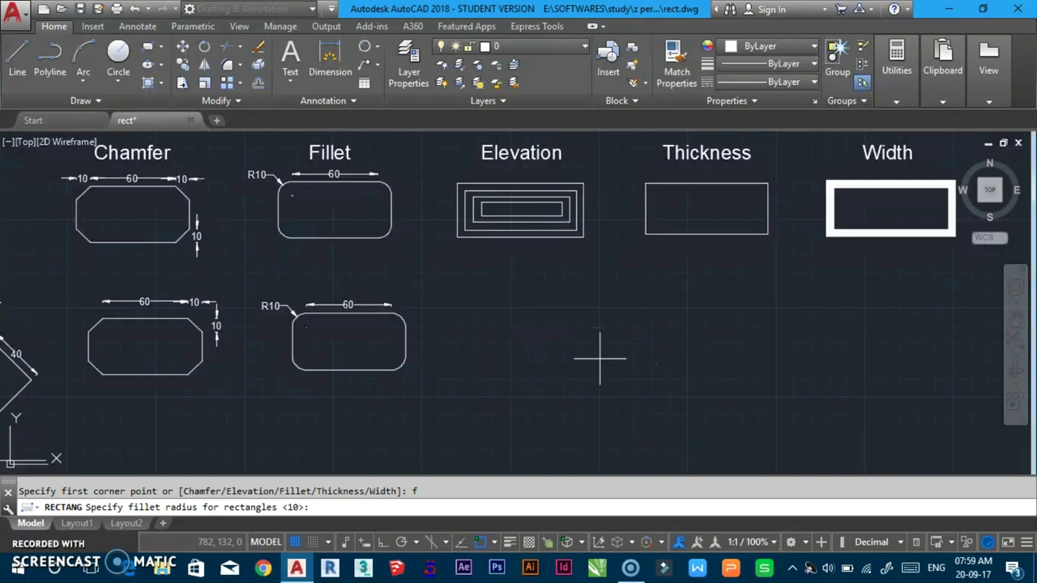
key(Return)
click(472, 300)
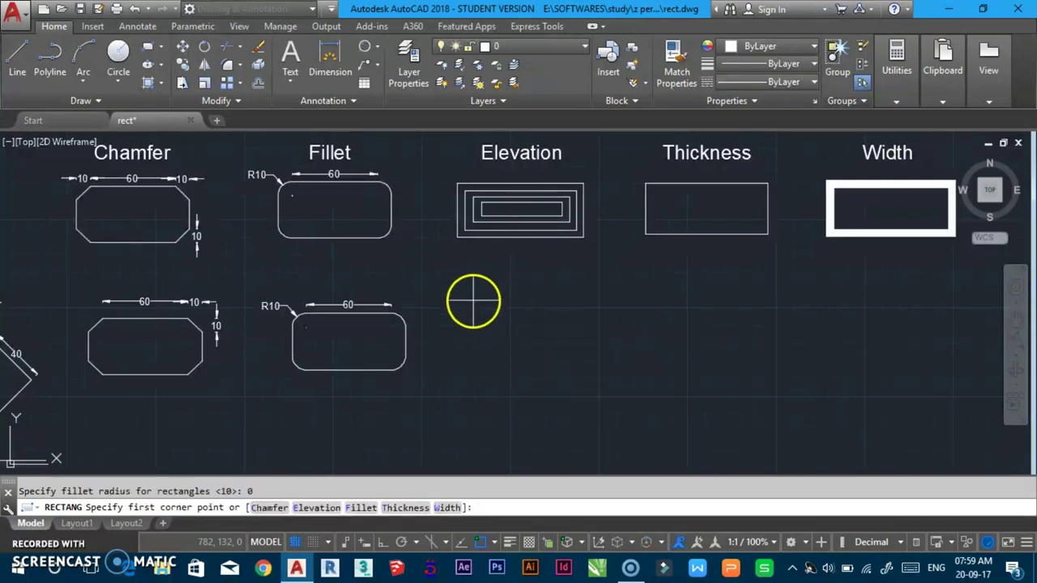
click(586, 373)
click(585, 364)
text(e)
key(Return)
middle_drag(648, 350, 604, 348)
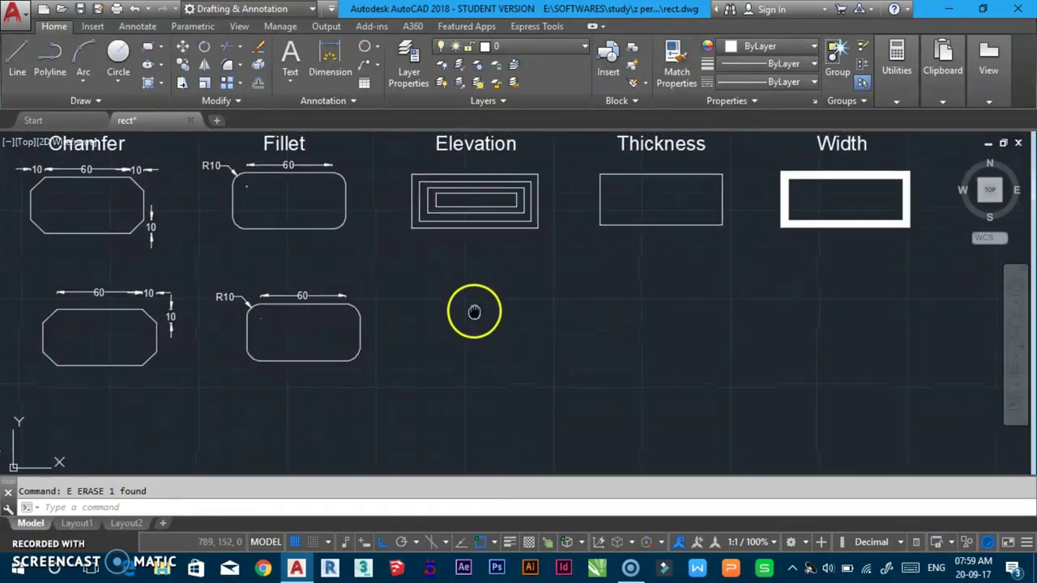
middle_drag(472, 307, 490, 324)
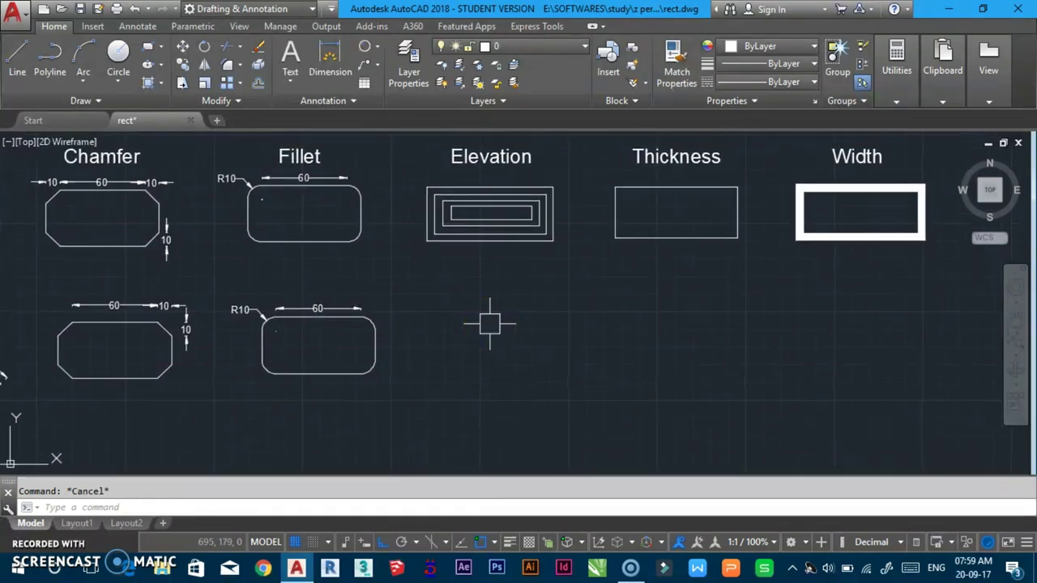
Draw the outer rectangle at elevation 0 below the Elevation example
text(rec)
key(Return)
text(e)
key(Return)
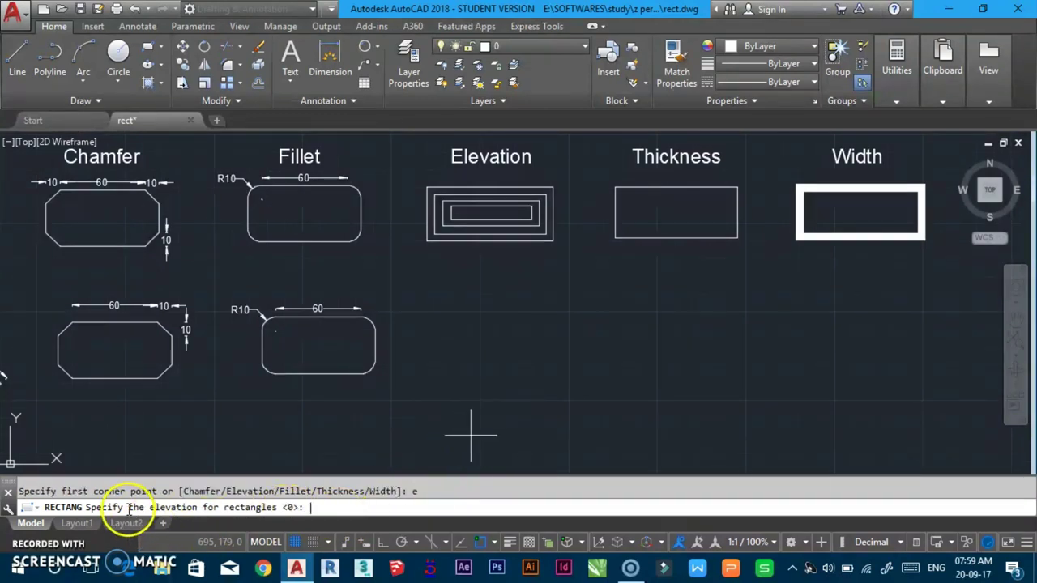
key(Return)
click(443, 300)
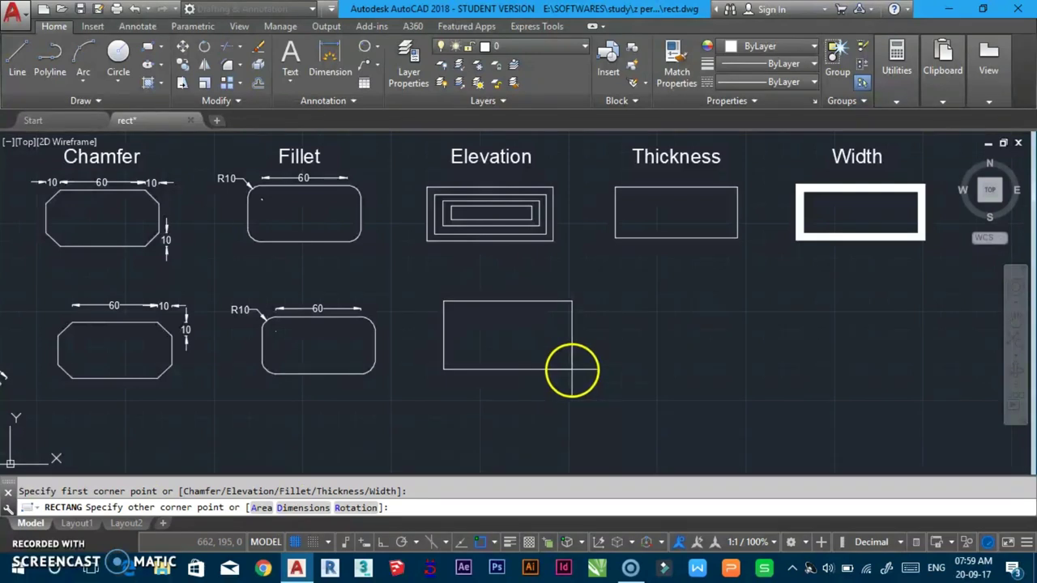
click(582, 373)
Draw a second nested rectangle at elevation 5
key(Return)
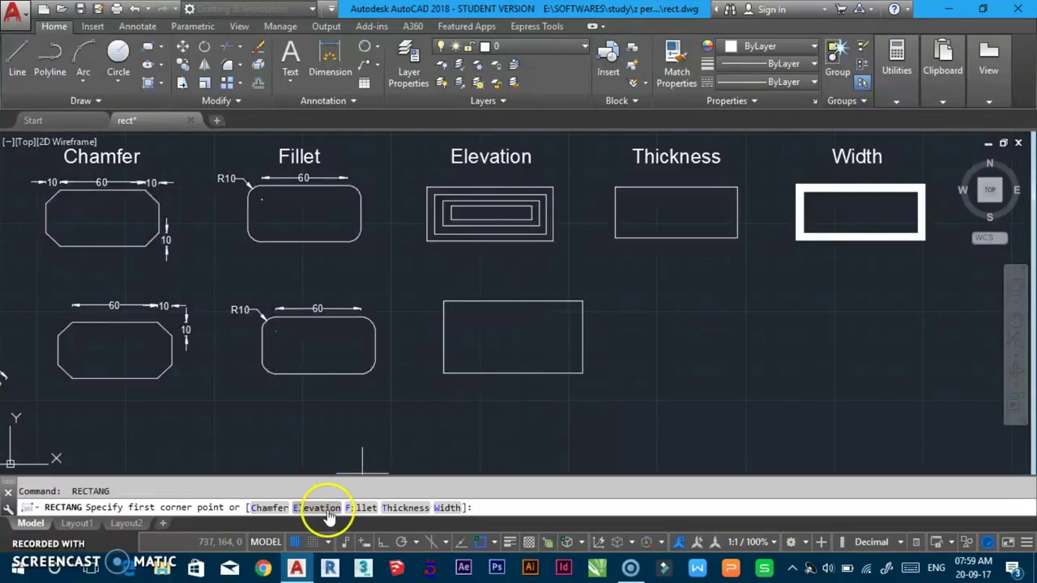
text(e)
key(Return)
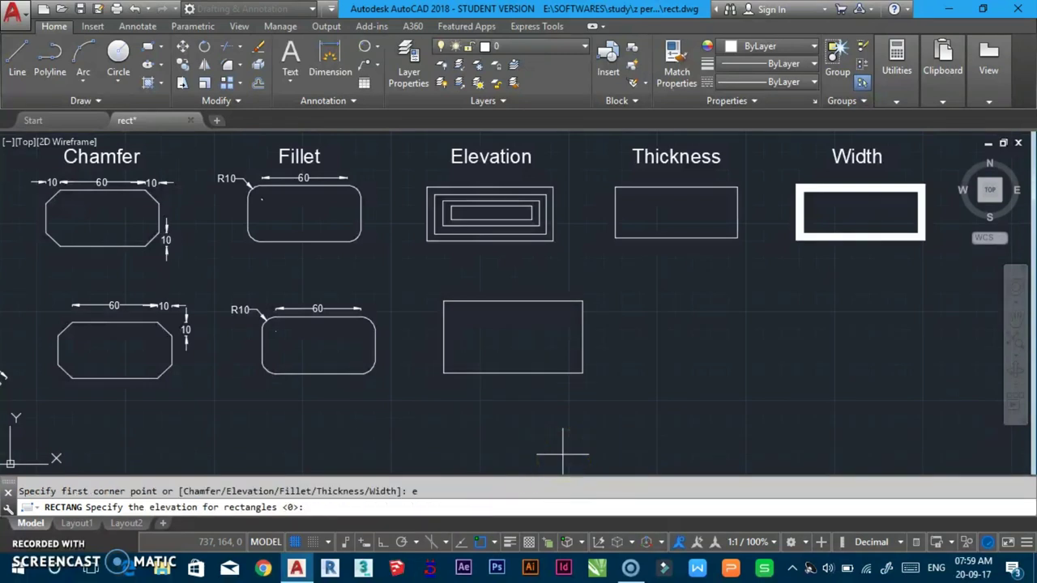
key(Return)
scroll(547, 346, up, 4)
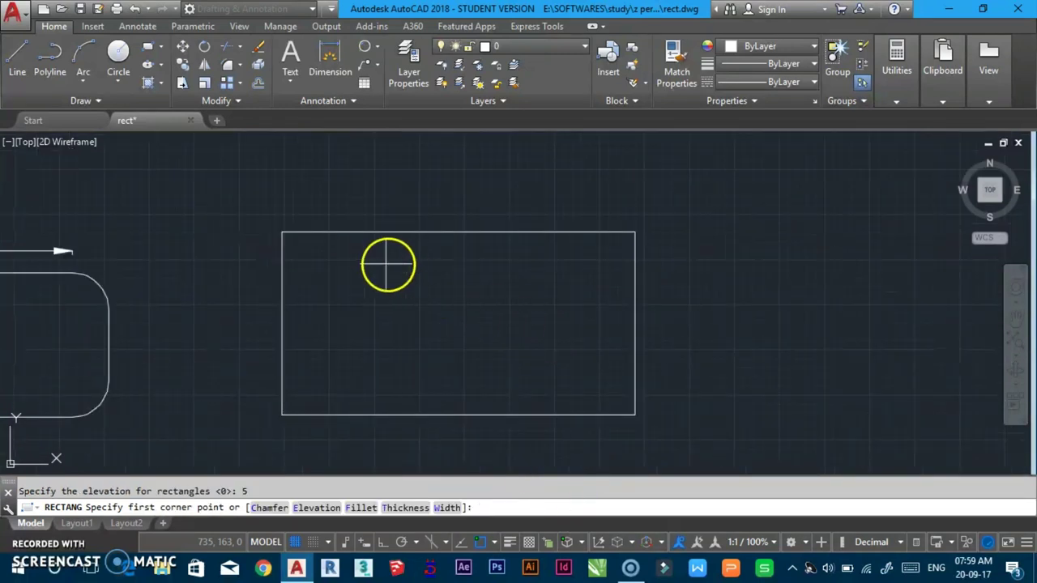
click(310, 256)
click(606, 385)
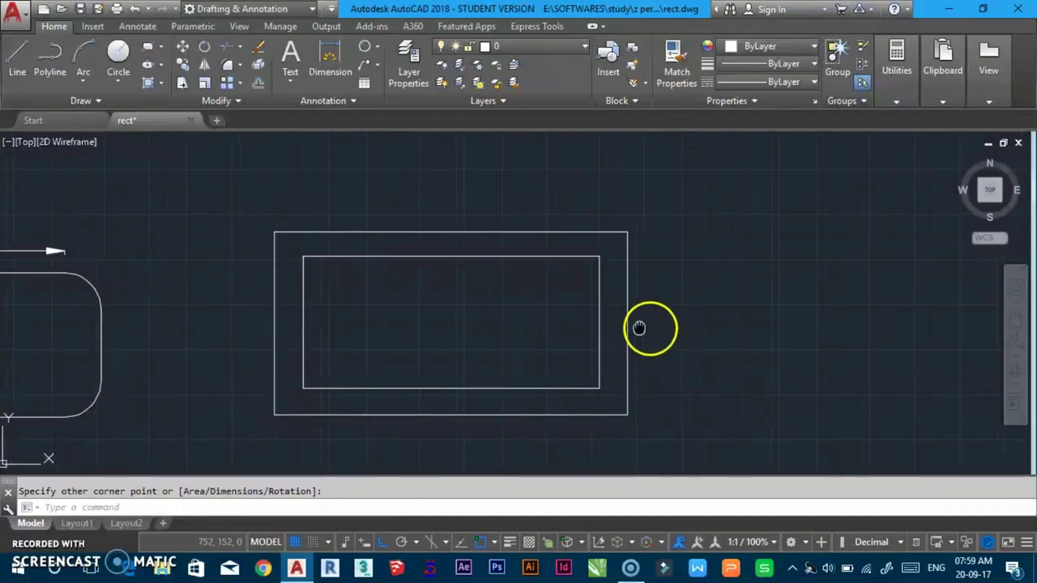
middle_drag(639, 326, 581, 314)
Add the nested rectangles at elevations 10 and 15
key(Return)
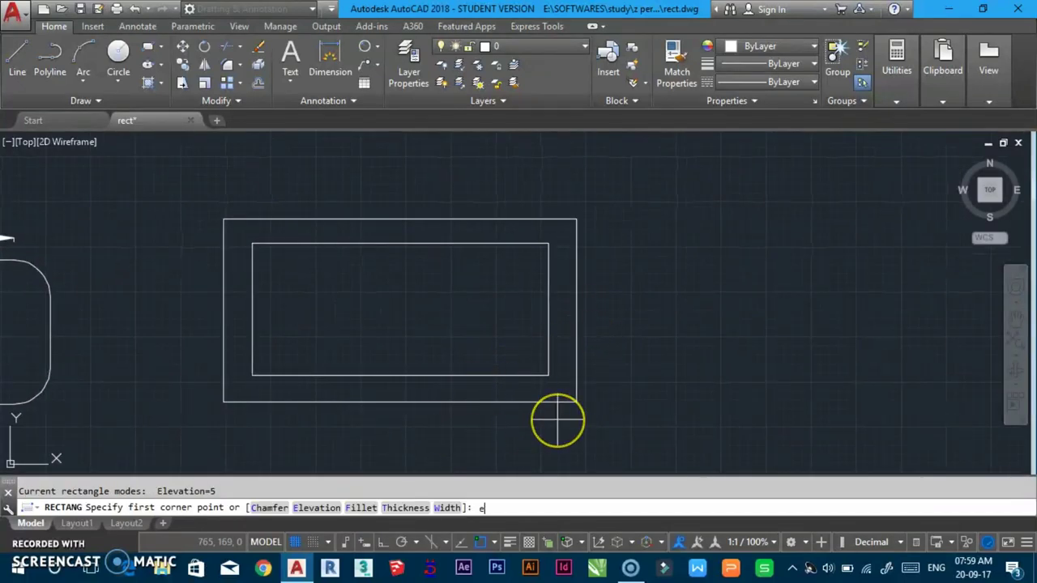
key(Return)
key(Return)
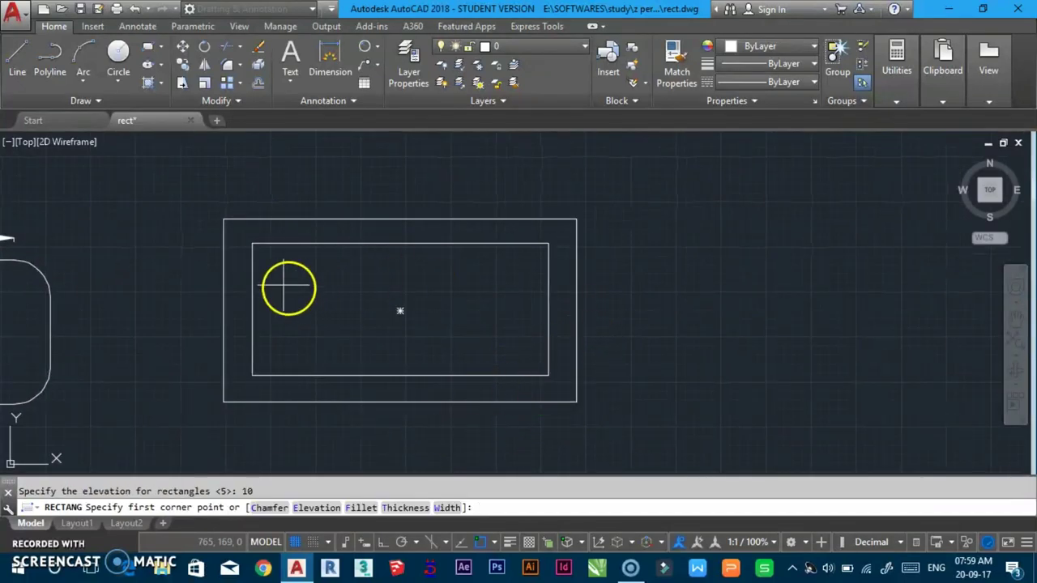
click(280, 268)
click(523, 348)
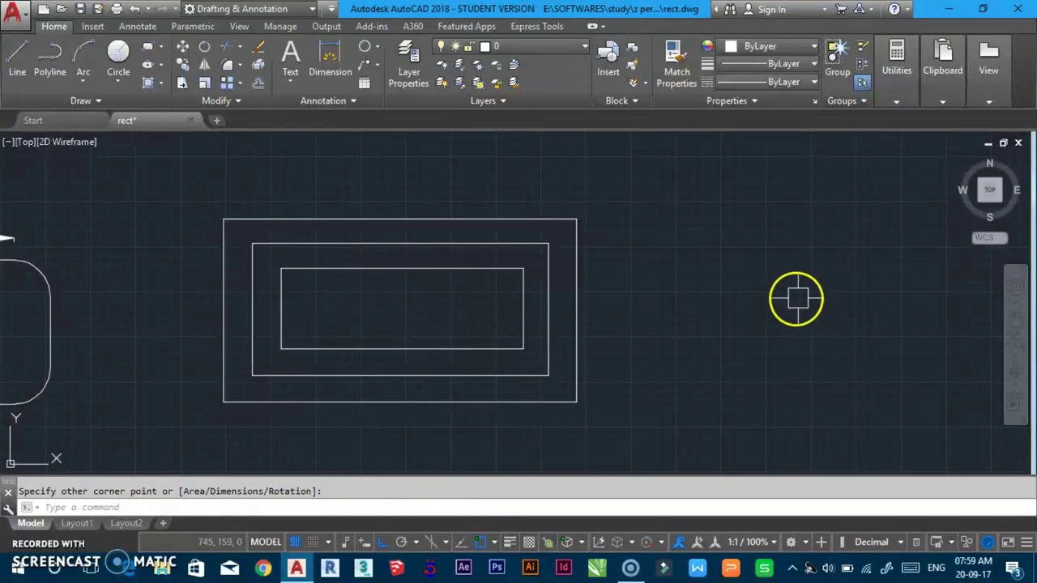
key(Return)
text(e)
key(Return)
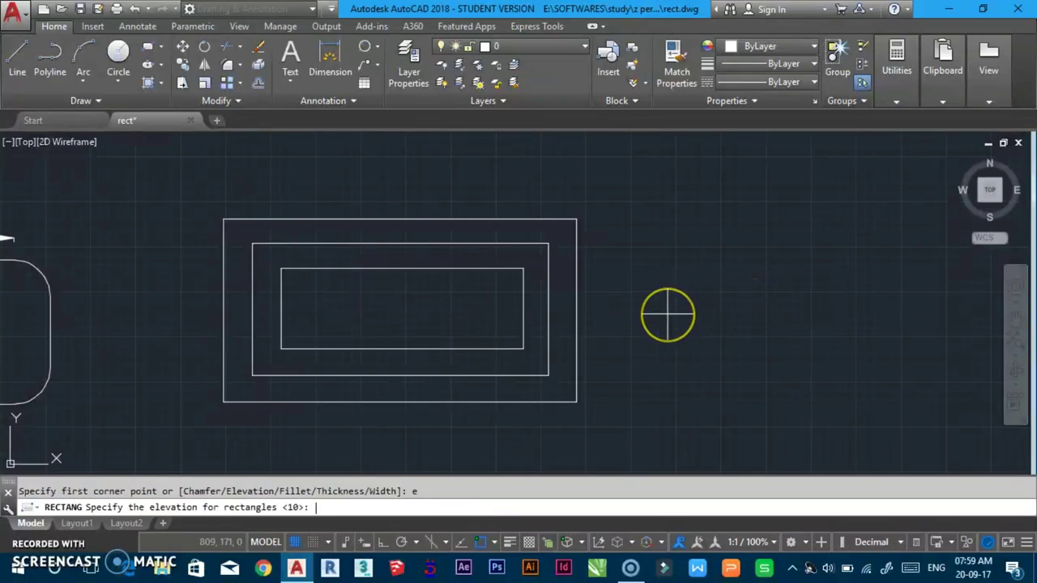
text(15)
key(Return)
scroll(349, 324, up, 3)
click(252, 235)
click(731, 336)
Pan and zoom to bring the whole example sheet back into view
scroll(724, 352, down, 3)
scroll(667, 340, down, 3)
middle_drag(666, 340, 557, 318)
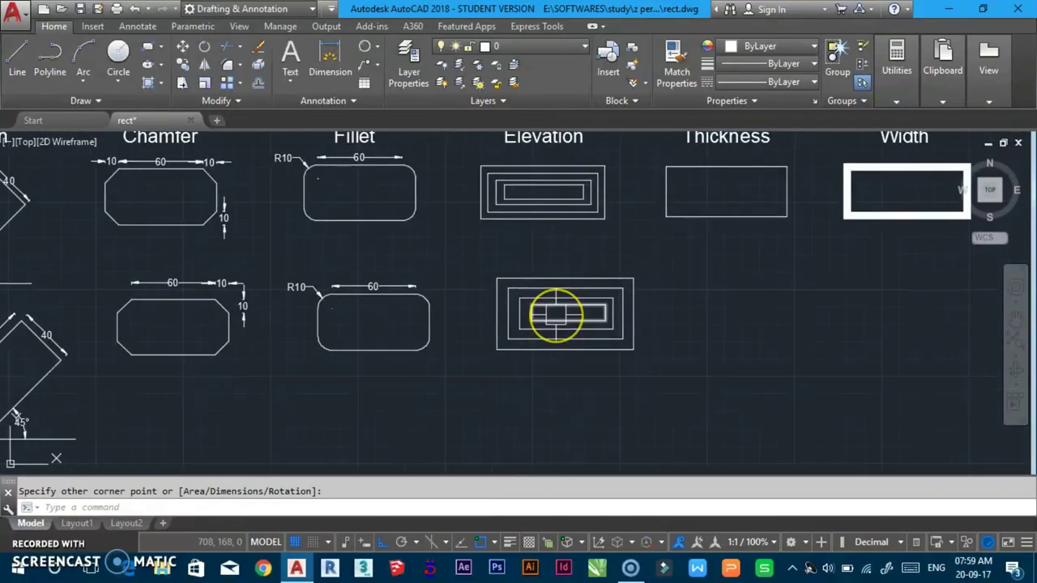
scroll(559, 312, up, 2)
scroll(539, 316, up, 2)
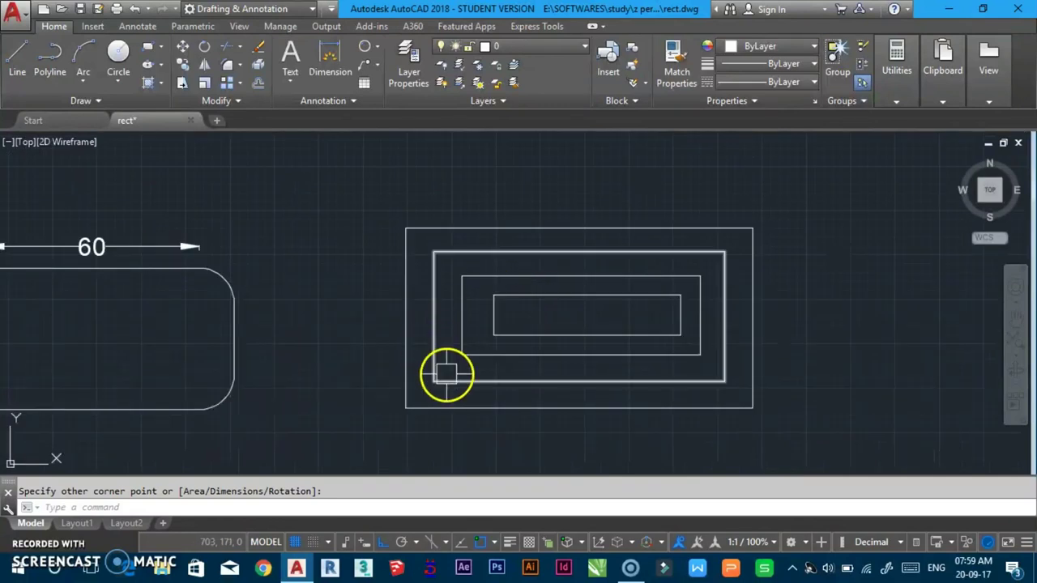
scroll(441, 356, down, 2)
scroll(435, 334, down, 1)
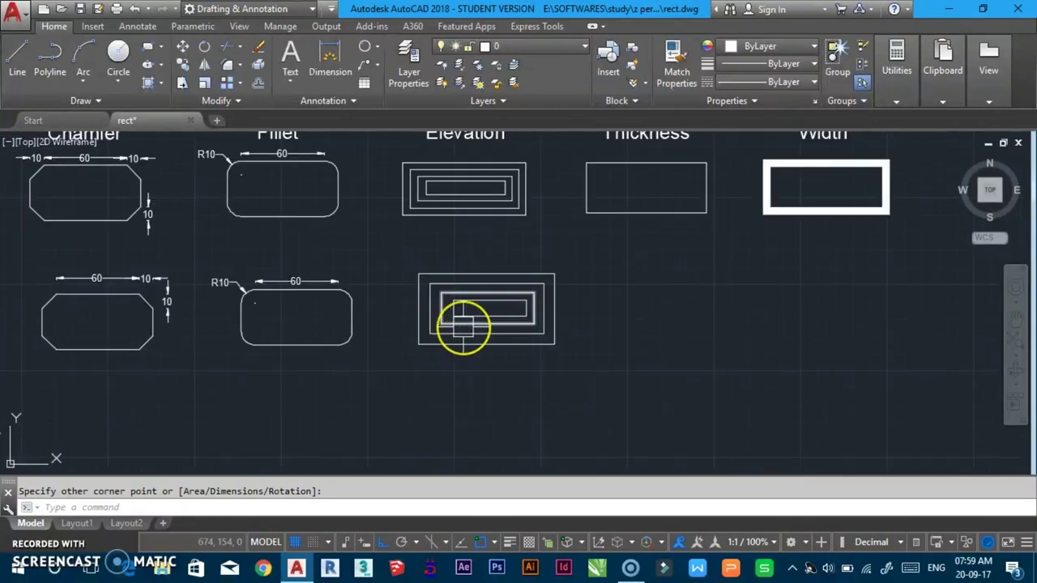
middle_drag(462, 326, 466, 342)
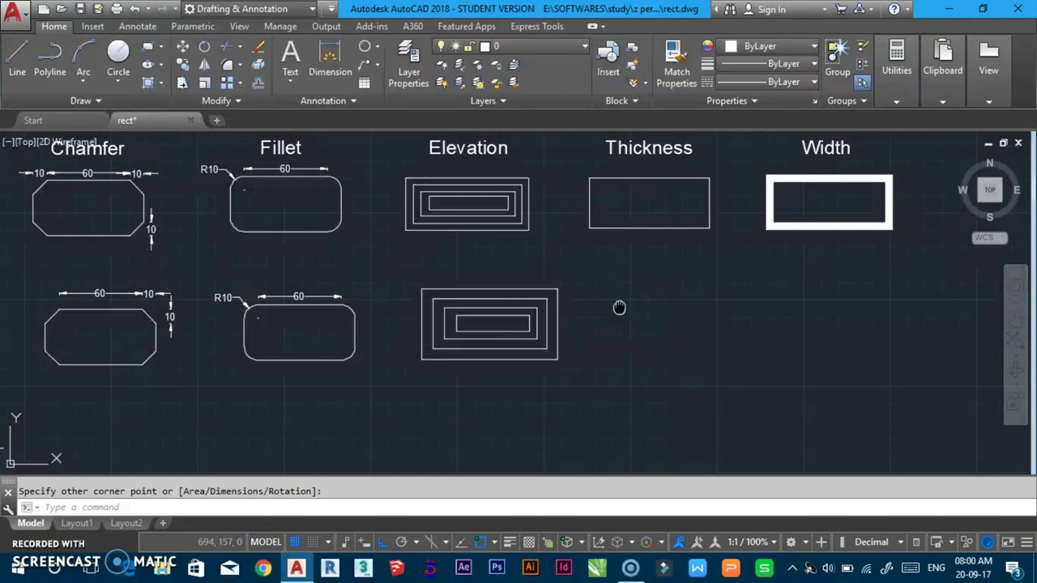
middle_drag(619, 307, 609, 302)
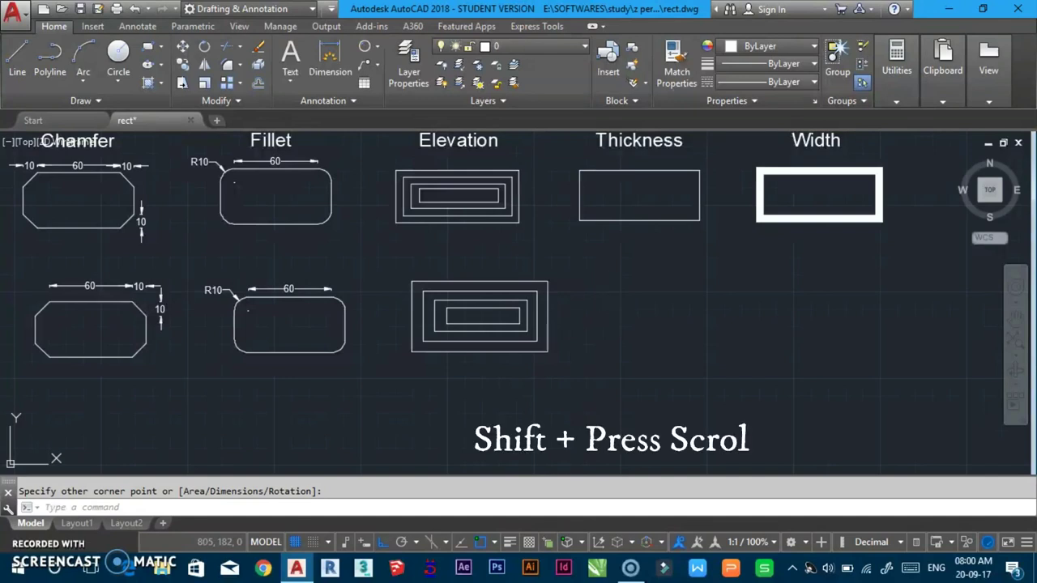
shift+middle_drag(610, 308, 607, 314)
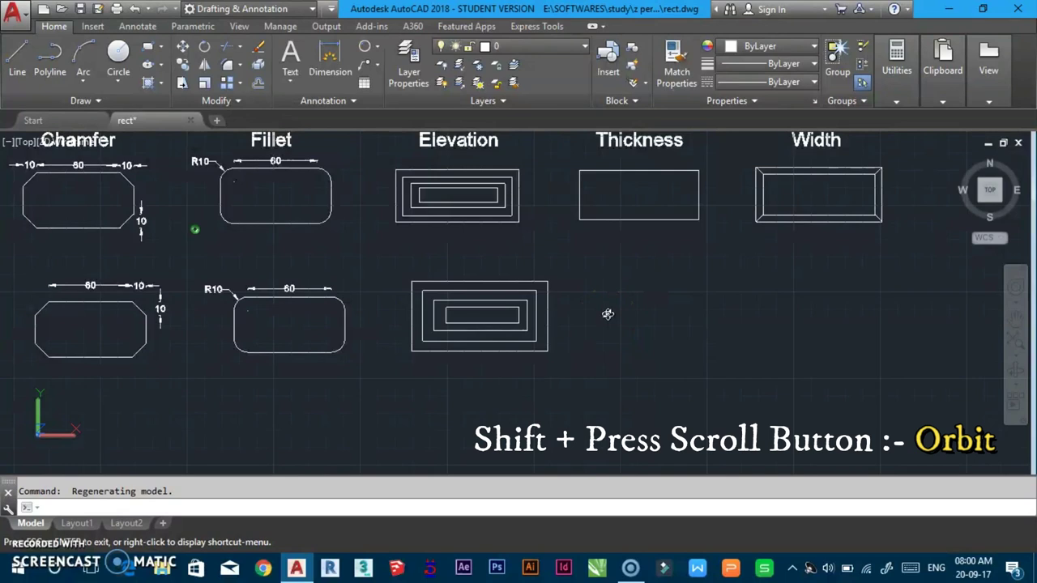
mouse_move(607, 313)
shift+middle_down()
mouse_move(645, 201)
mouse_move(666, 202)
mouse_move(701, 285)
mouse_move(680, 317)
mouse_move(680, 297)
mouse_move(572, 317)
mouse_move(544, 288)
mouse_move(497, 370)
mouse_move(429, 412)
shift+middle_up()
scroll(539, 308, up, 3)
scroll(540, 308, up, 3)
scroll(488, 394, up, 2)
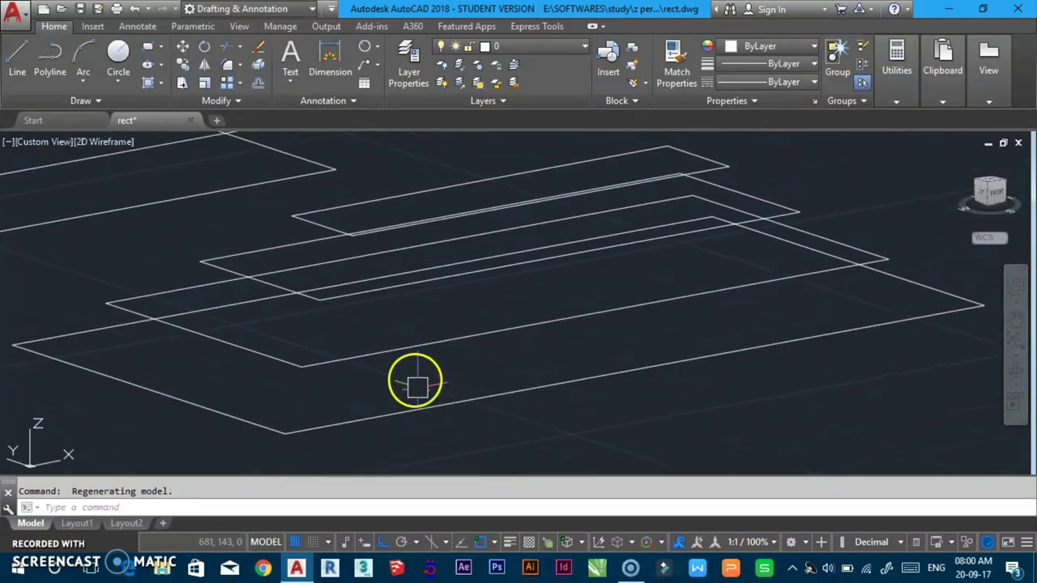
middle_drag(405, 352, 407, 366)
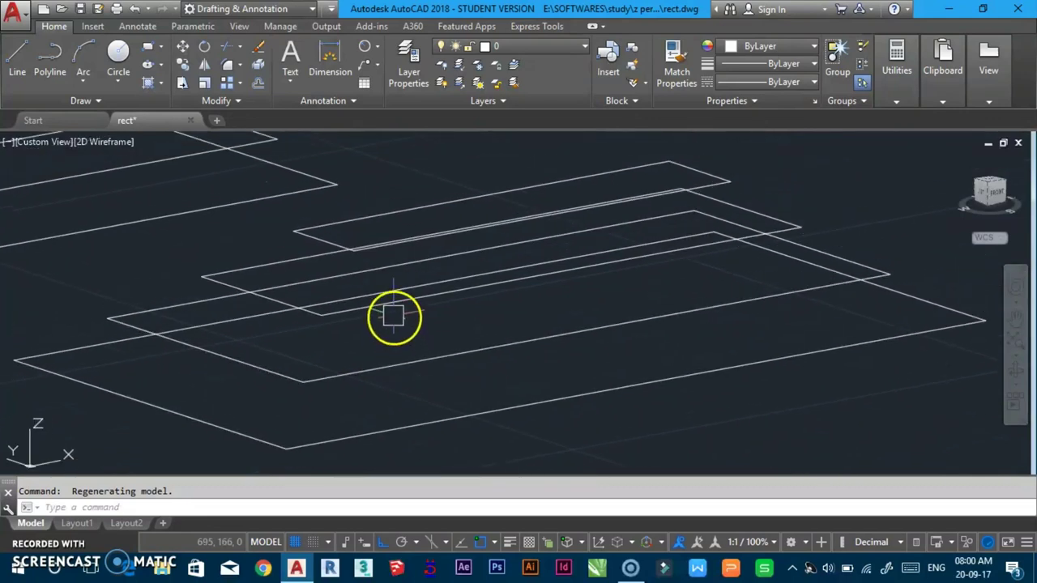
scroll(396, 240, down, 3)
mouse_move(463, 319)
middle_down()
mouse_move(462, 348)
mouse_move(480, 341)
mouse_move(451, 349)
middle_up()
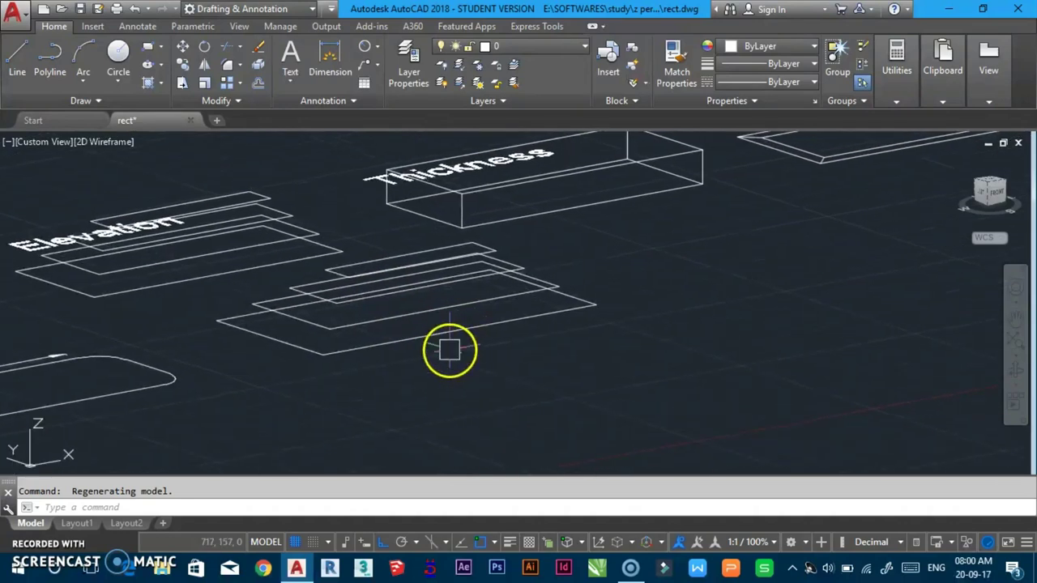
shift+middle_drag(544, 312, 522, 345)
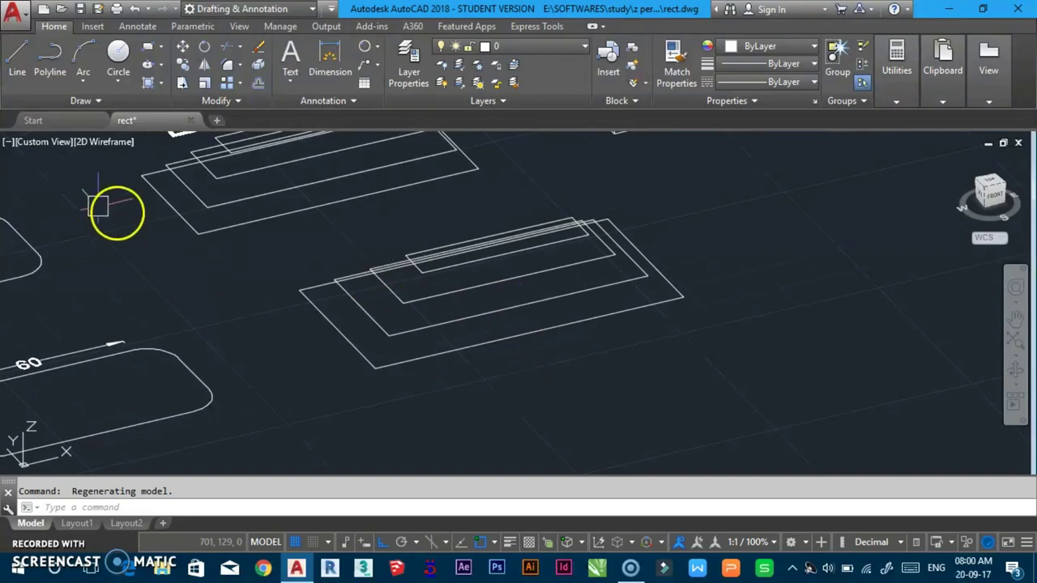
click(50, 156)
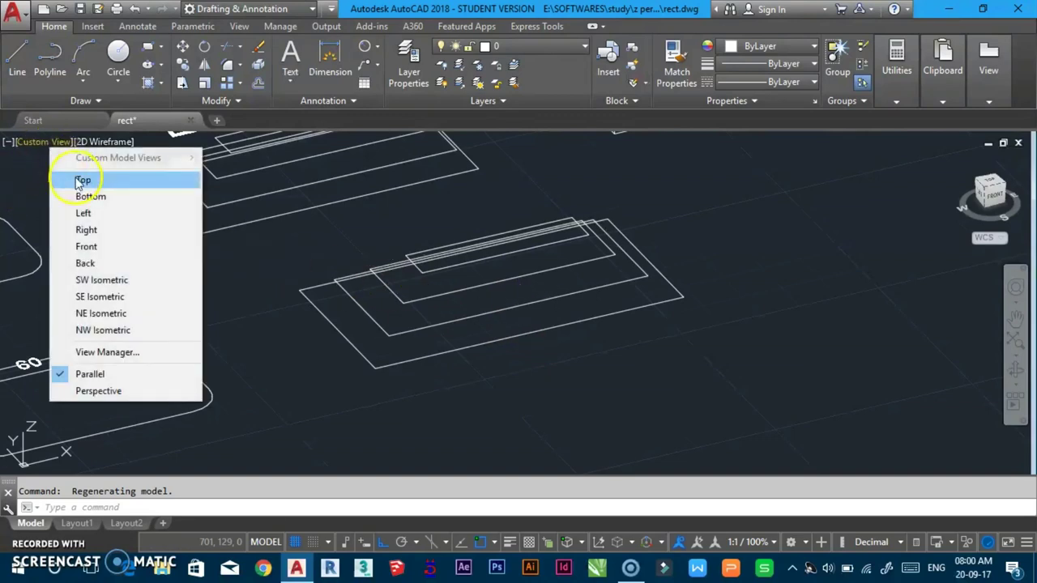
click(81, 180)
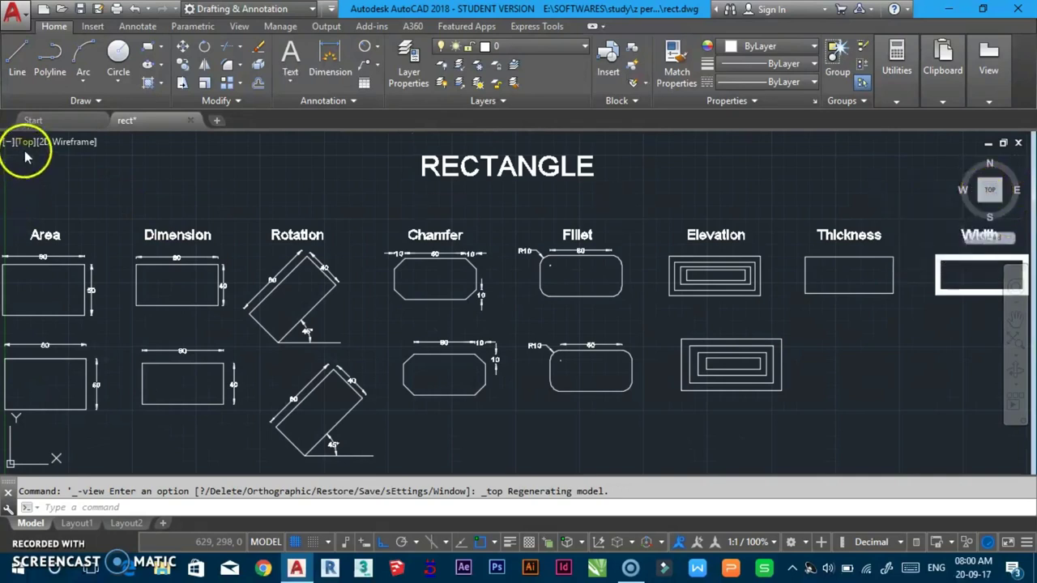
middle_drag(617, 353, 412, 327)
Zoom in on the examples and reset the rectangle elevation to 0
scroll(518, 302, up, 3)
middle_drag(518, 303, 382, 335)
key(Escape)
text(rec)
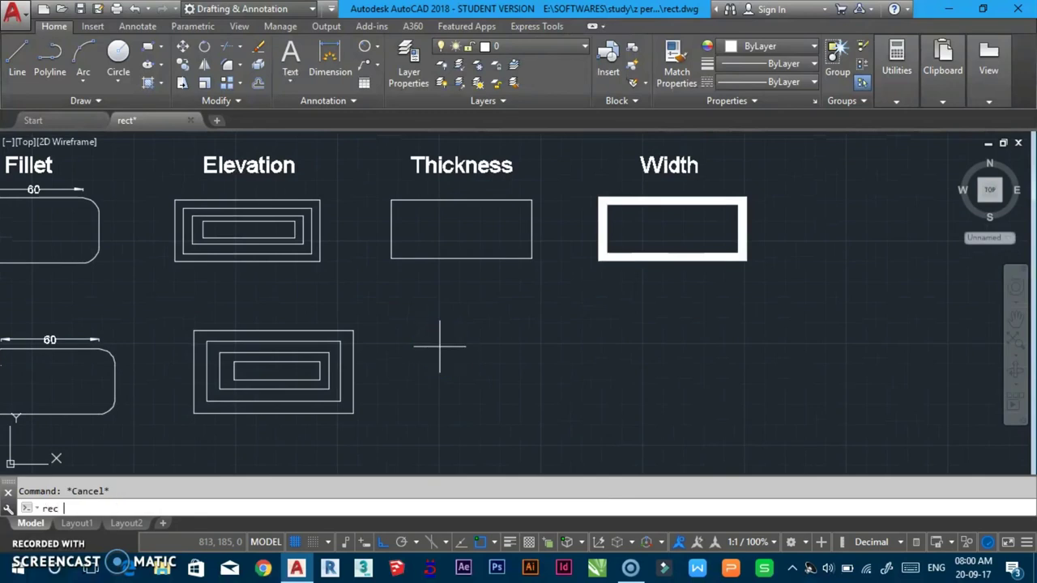
key(Return)
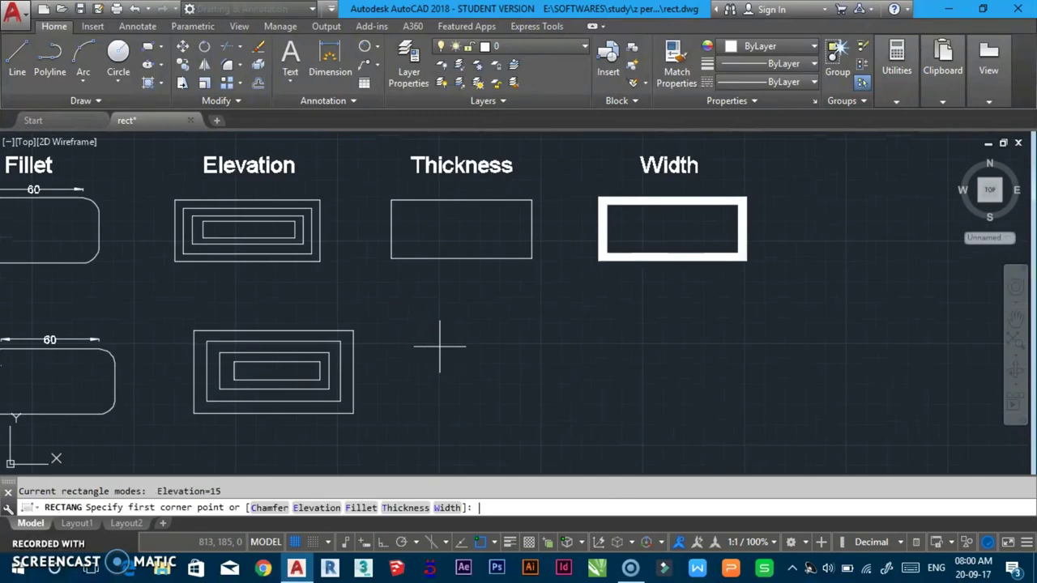
text(e)
key(Return)
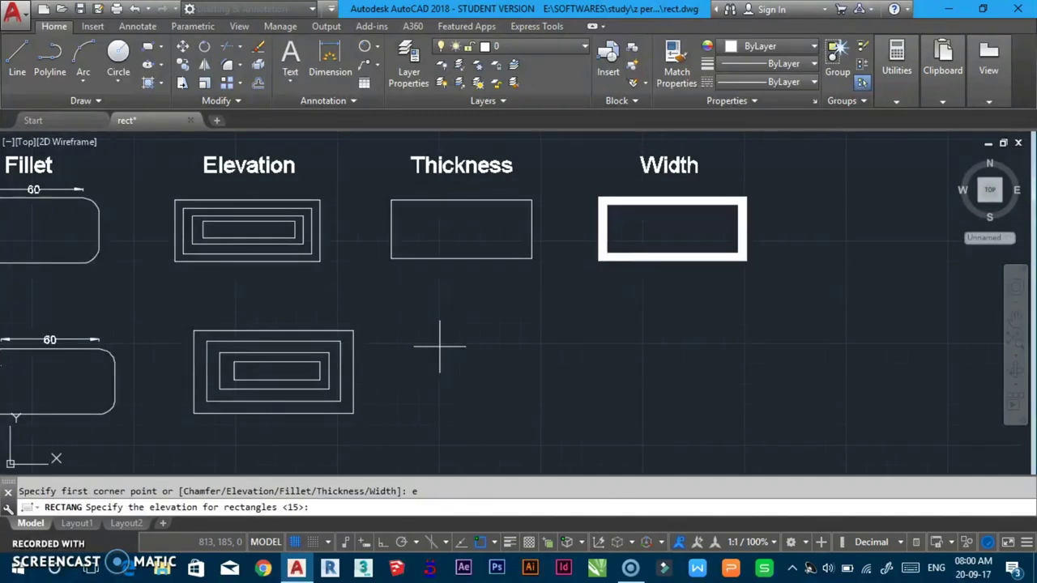
key(Return)
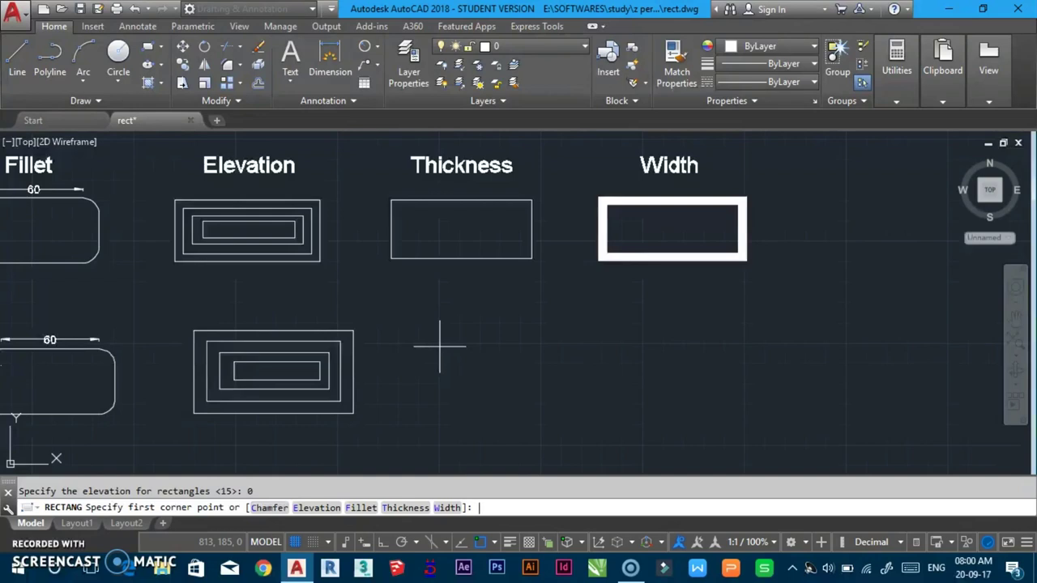
Draw a thickness-10 rectangle below the Thickness example and orbit to see its height
text(t)
key(Return)
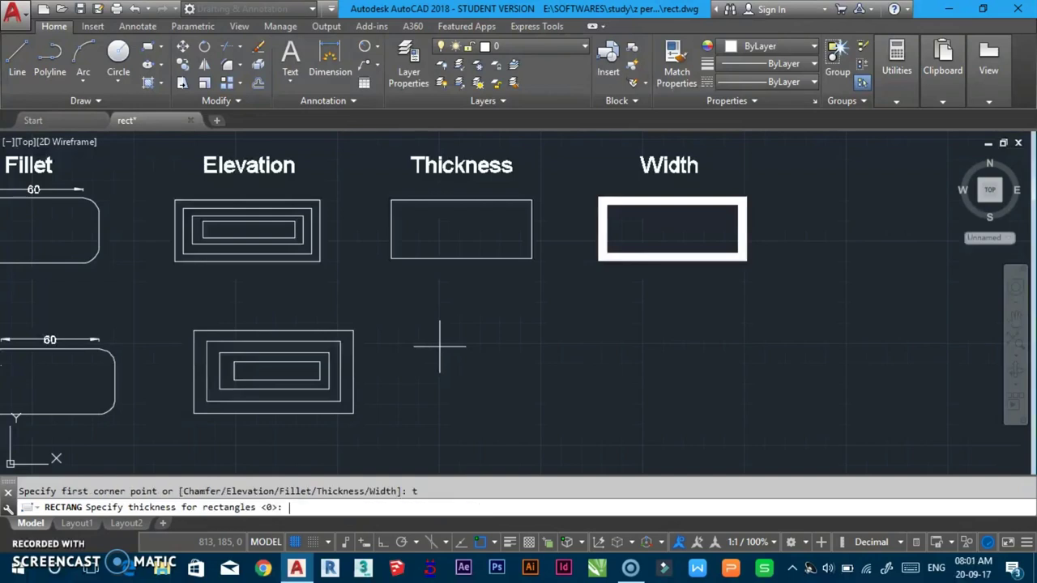
text(0)
key(Return)
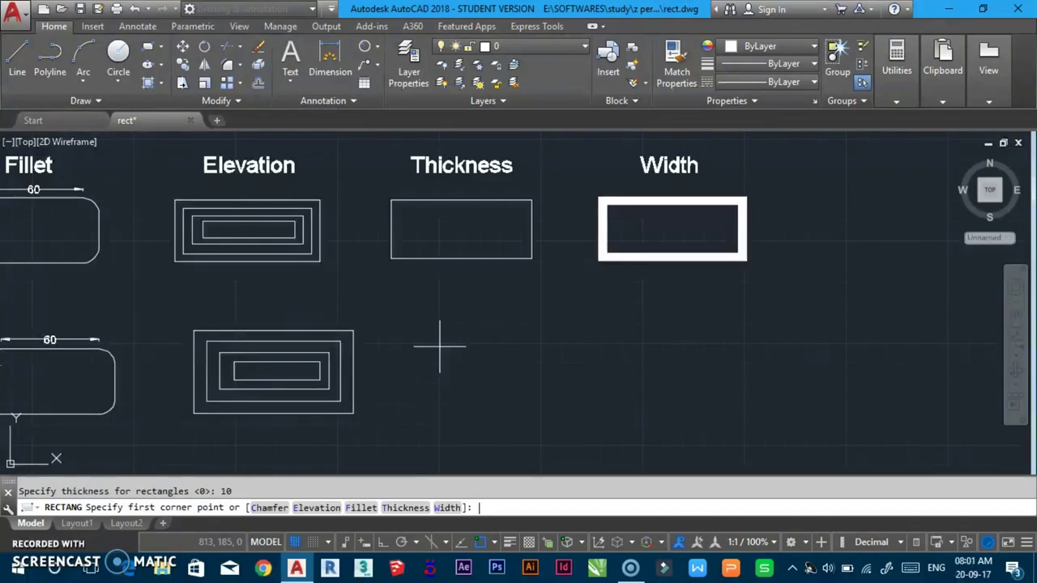
click(407, 325)
click(554, 402)
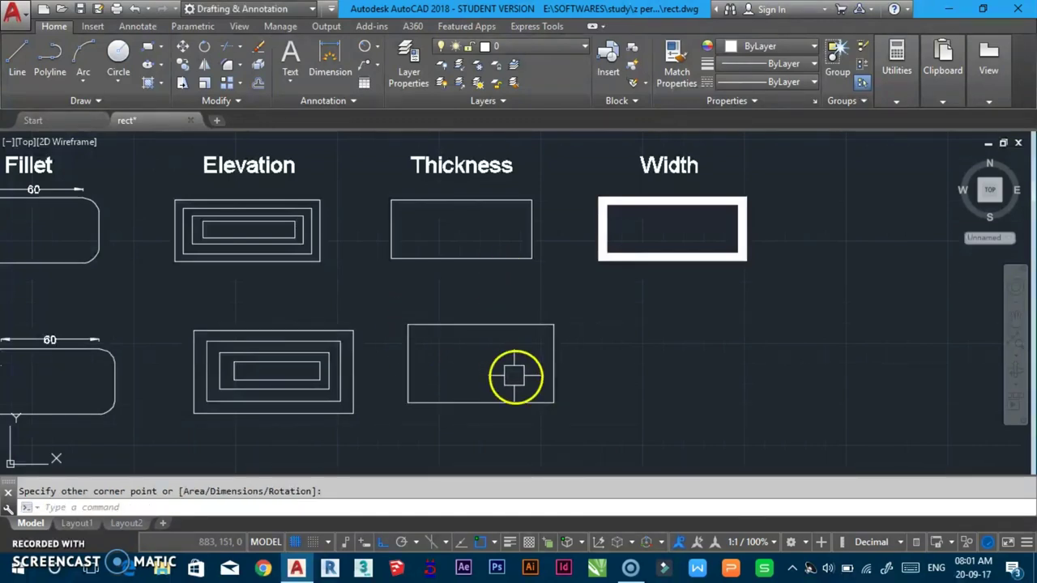
mouse_move(529, 396)
shift+middle_down()
mouse_move(569, 340)
mouse_move(527, 301)
mouse_move(494, 325)
mouse_move(519, 224)
shift+middle_up()
scroll(514, 335, up, 5)
scroll(416, 317, up, 3)
Return the view to the flat Top preset
scroll(383, 335, down, 4)
scroll(423, 343, down, 2)
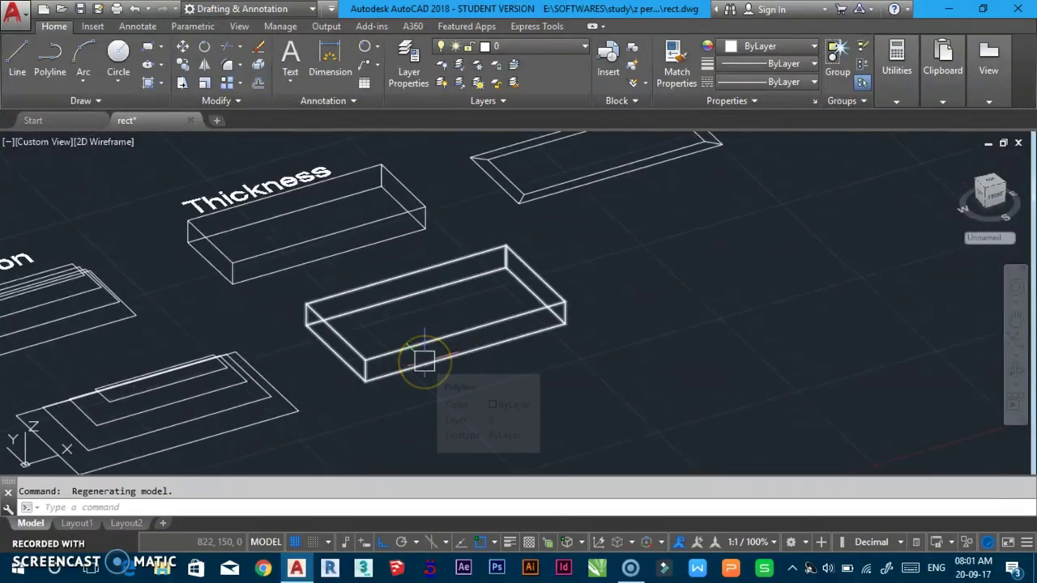
click(41, 144)
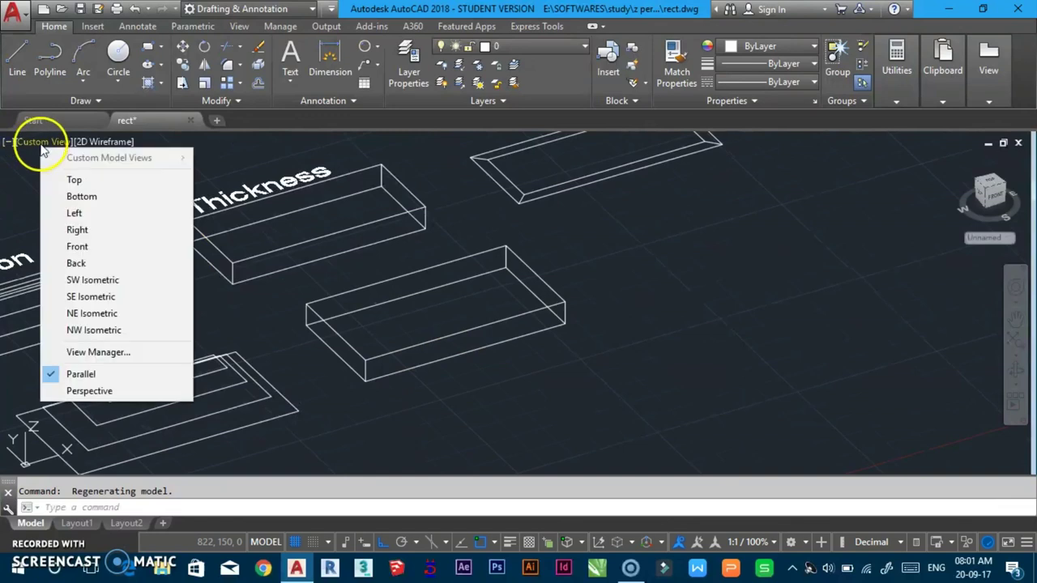
click(71, 180)
scroll(578, 289, up, 5)
scroll(499, 320, down, 2)
Start RECTANG with thickness reset to 0 and line width set to 5
key(Escape)
text(rec)
key(Return)
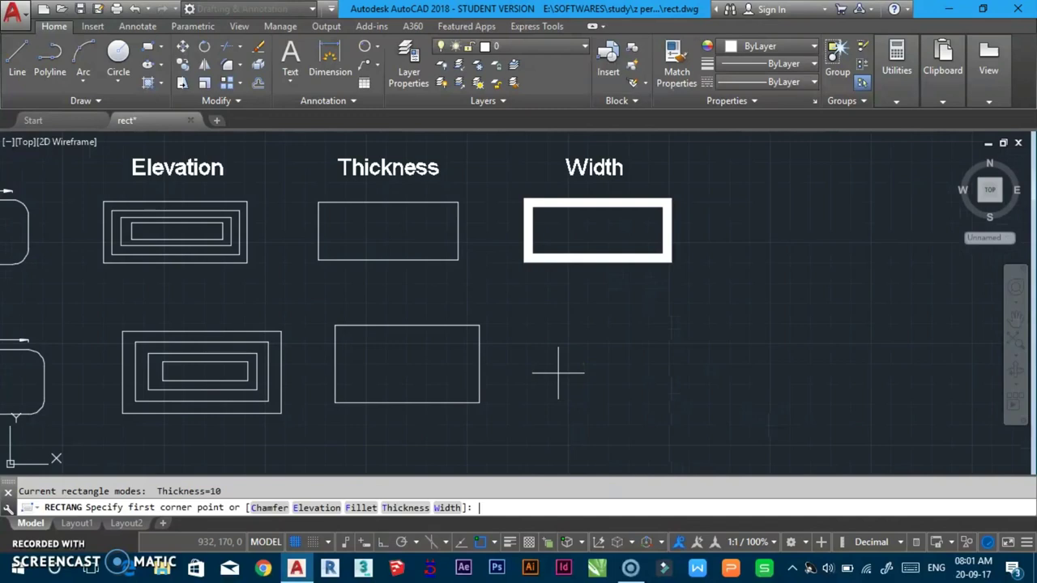
text(t)
key(Return)
text(0)
key(Return)
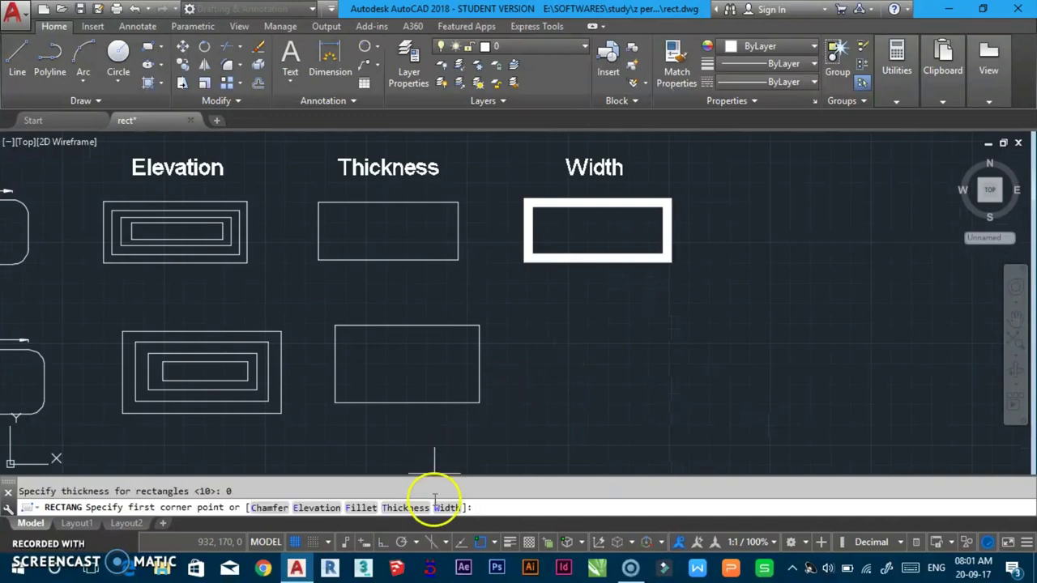
text(w)
key(Return)
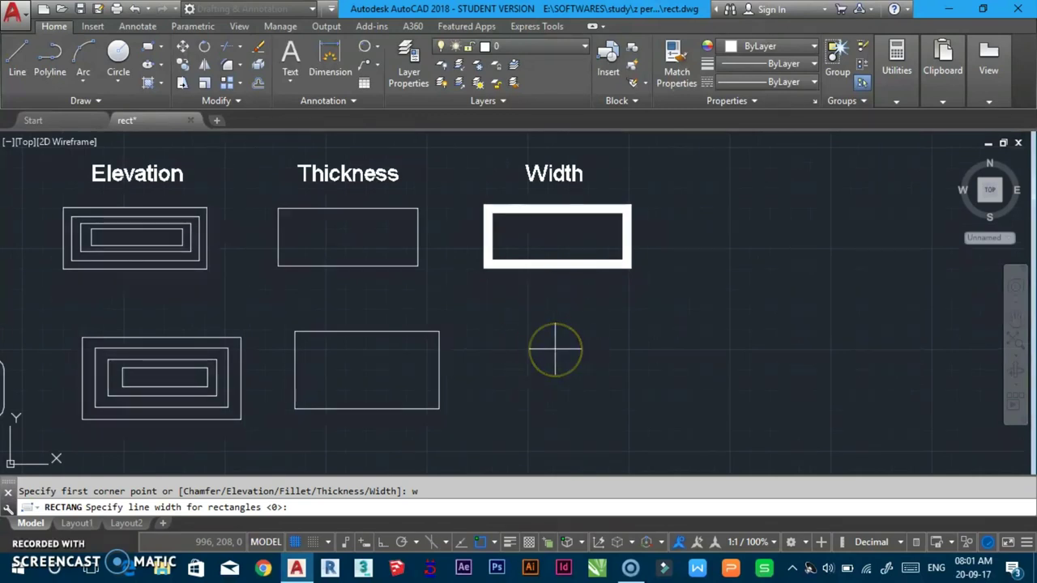
text(5)
key(Return)
Draw the first two width-5 rectangles below the Width example
click(494, 321)
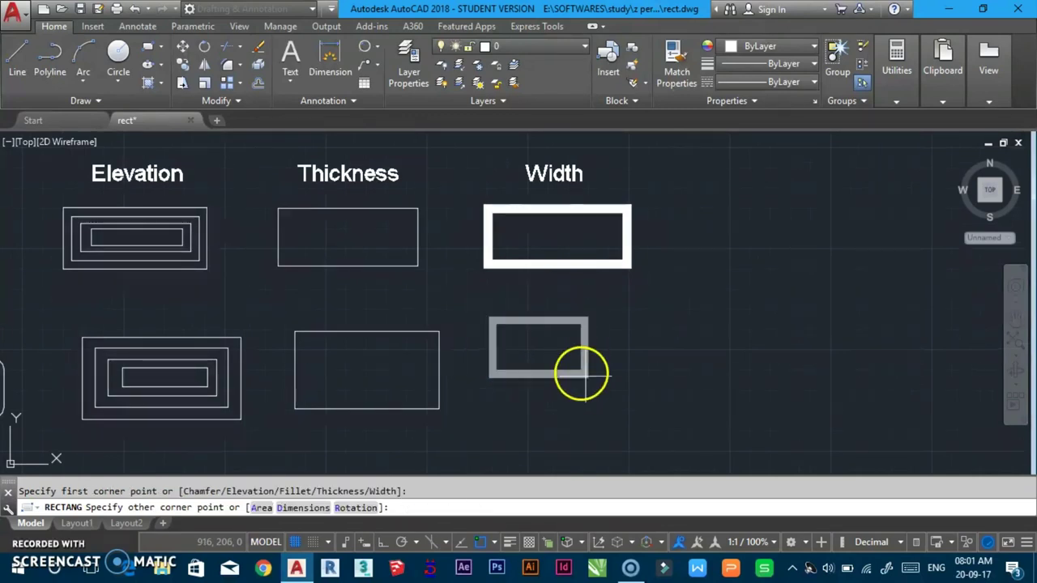
click(664, 404)
middle_drag(665, 404, 500, 297)
scroll(567, 347, up, 2)
scroll(548, 351, down, 2)
key(Return)
click(484, 279)
click(675, 406)
Add two more overlapping width-5 rectangles toward the upper right, then end the command
key(Return)
click(593, 239)
click(745, 334)
key(Return)
click(696, 192)
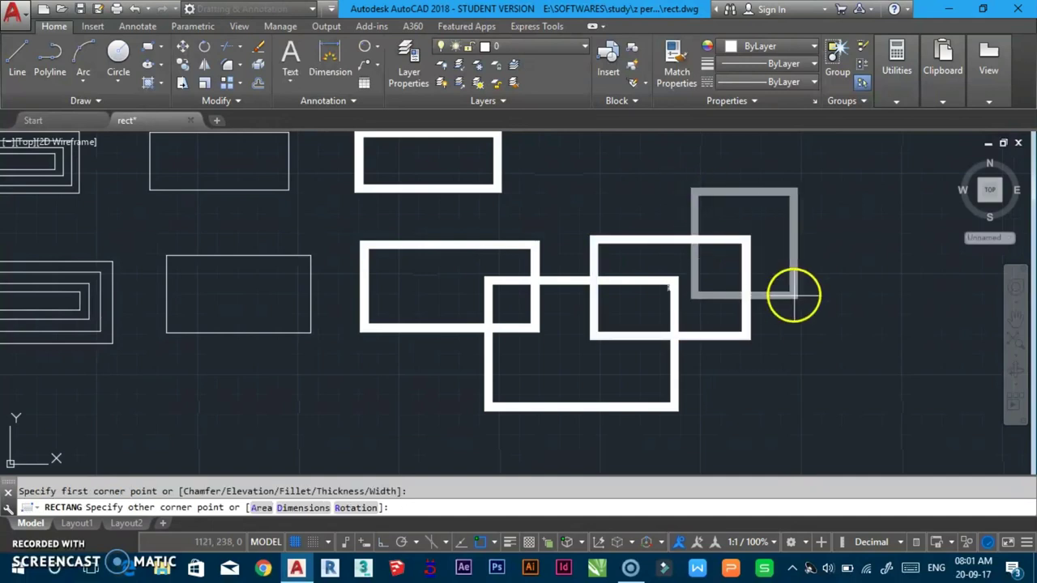
click(819, 302)
middle_drag(780, 359, 768, 341)
key(Escape)
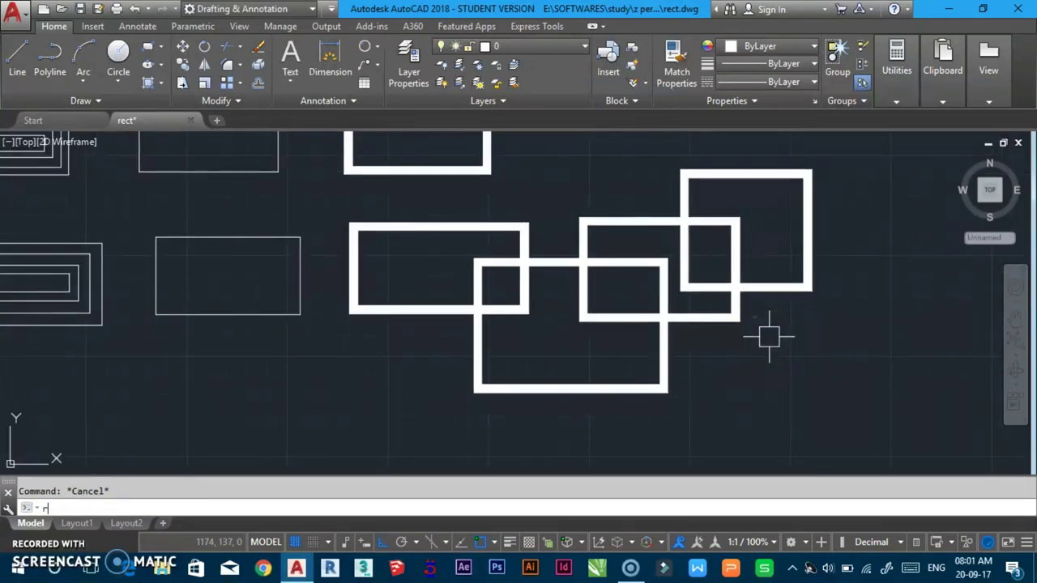
Reset the rectangle line width to 0 and draw a thin rectangle below the wide ones
text(ec)
key(Return)
text(w)
key(Return)
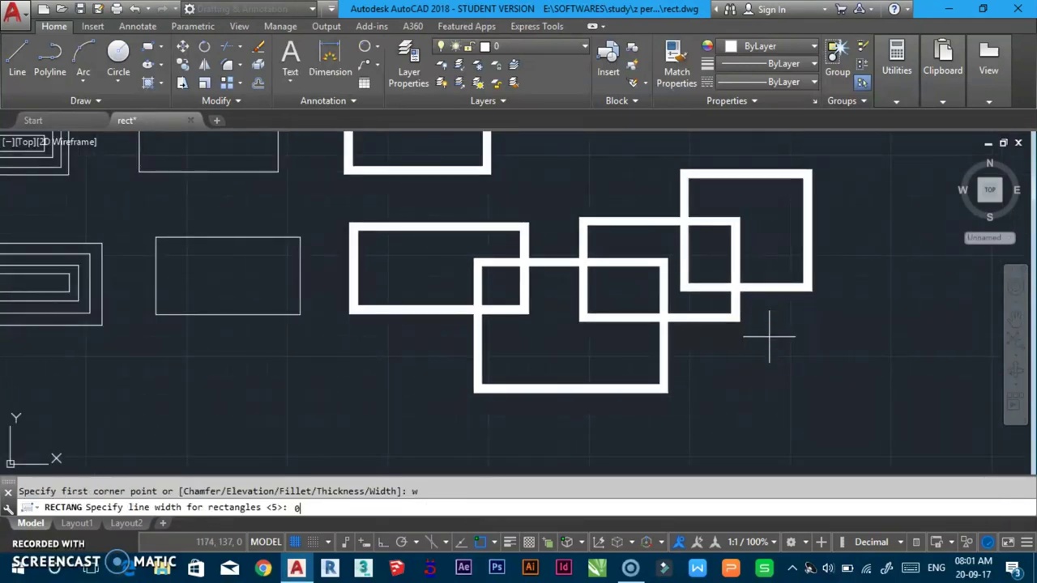
key(Return)
scroll(769, 341, down, 3)
click(563, 285)
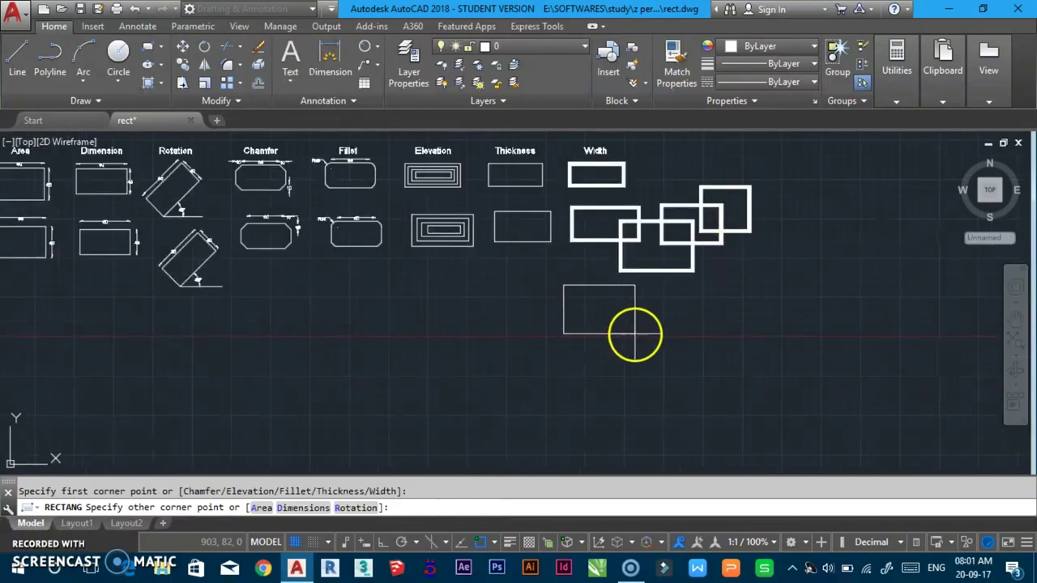
click(669, 340)
middle_drag(485, 312, 518, 321)
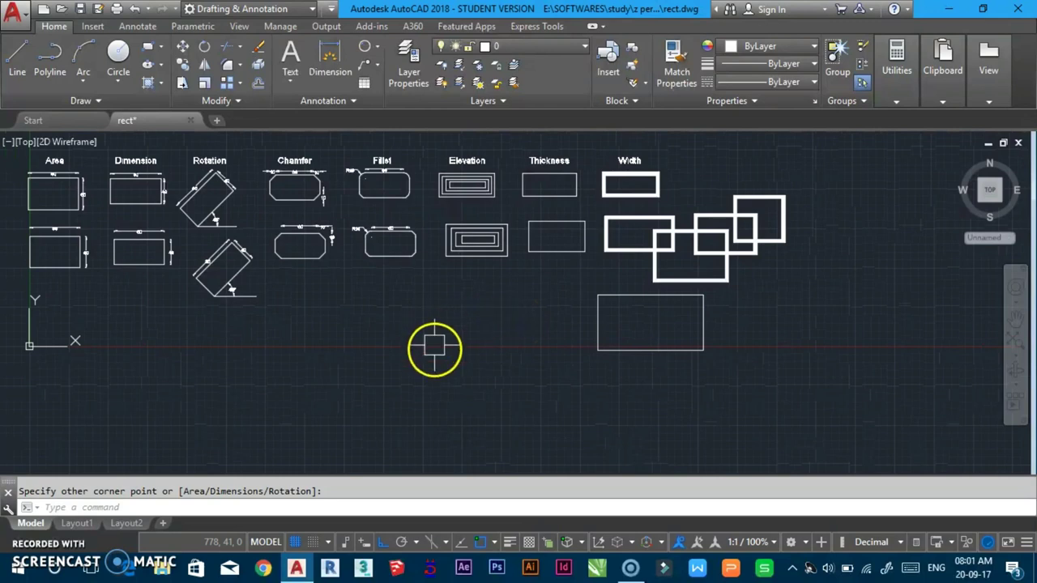
middle_drag(434, 351, 475, 341)
Draw another plain rectangle using the Dimensions option with default sizes
key(Escape)
text(rec)
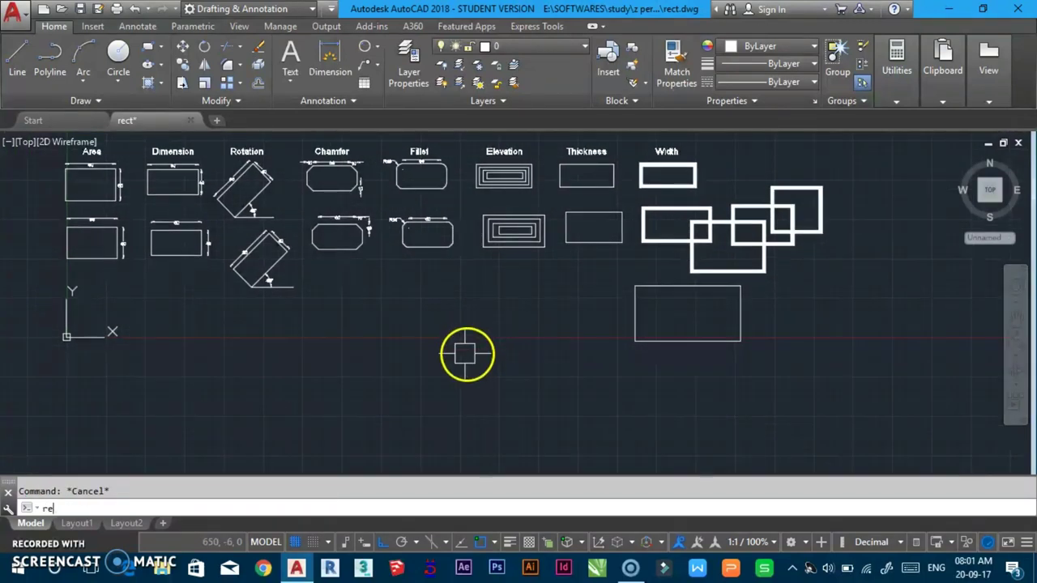
key(Return)
click(267, 352)
middle_drag(385, 409, 383, 387)
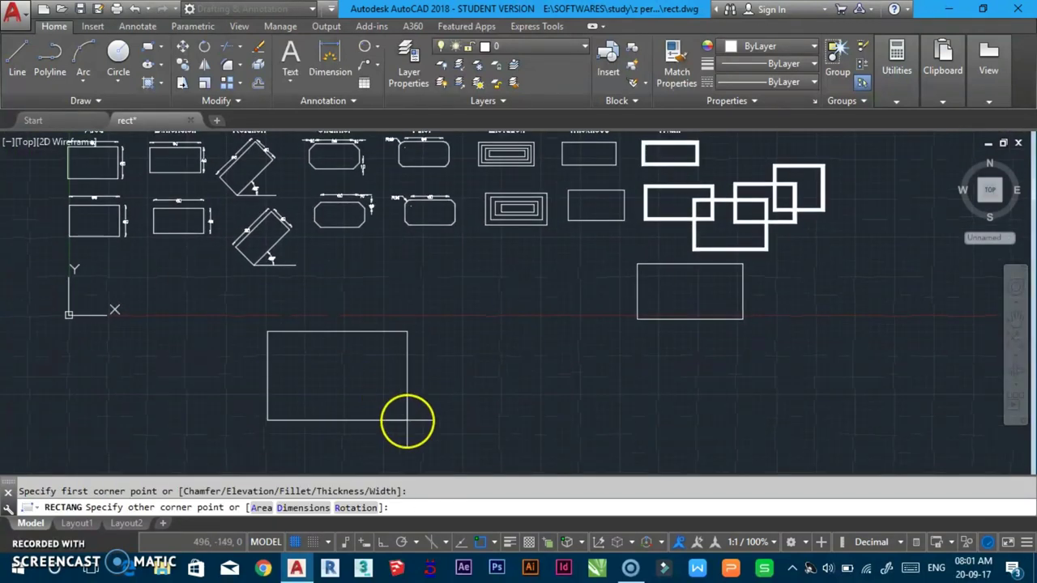
text(d)
key(Return)
key(Return)
key(Return)
click(407, 419)
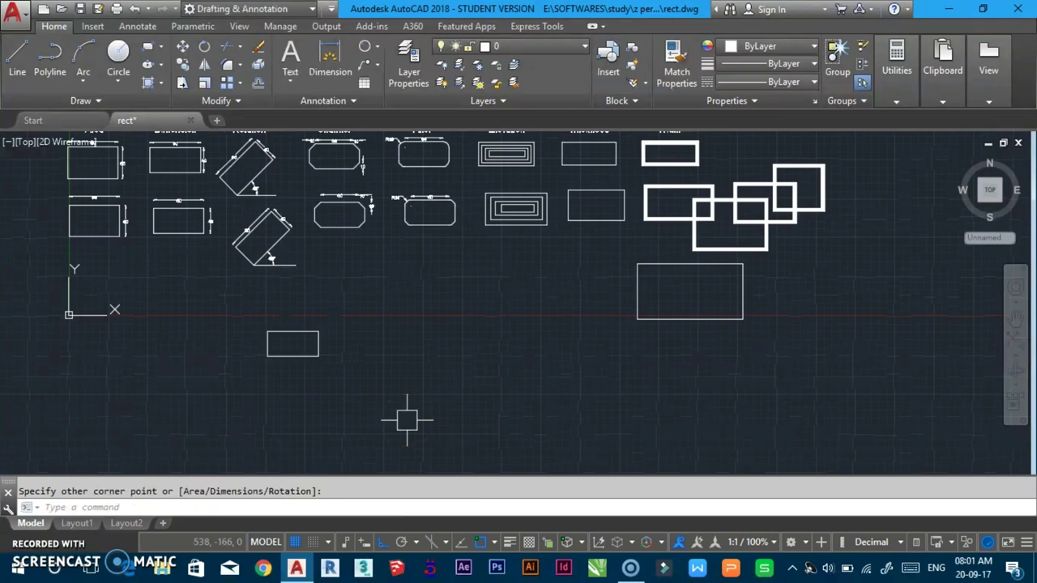
scroll(337, 353, up, 5)
key(Return)
mouse_move(419, 299)
middle_down()
mouse_move(400, 348)
mouse_move(474, 261)
middle_up()
scroll(476, 308, up, 2)
key(Escape)
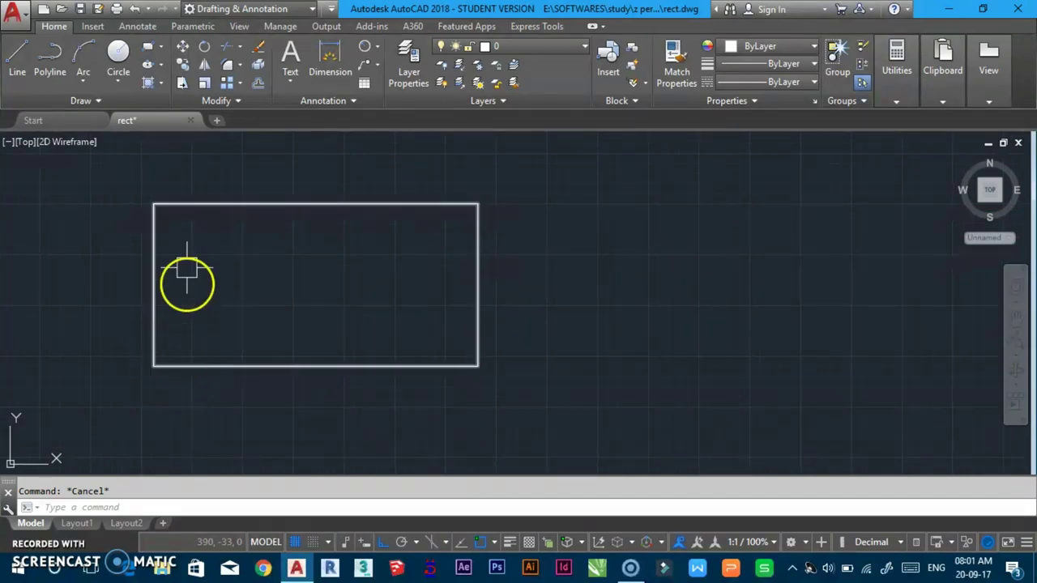
scroll(398, 346, down, 4)
scroll(398, 346, down, 4)
middle_drag(500, 278, 440, 359)
scroll(359, 197, up, 4)
middle_drag(359, 197, 368, 219)
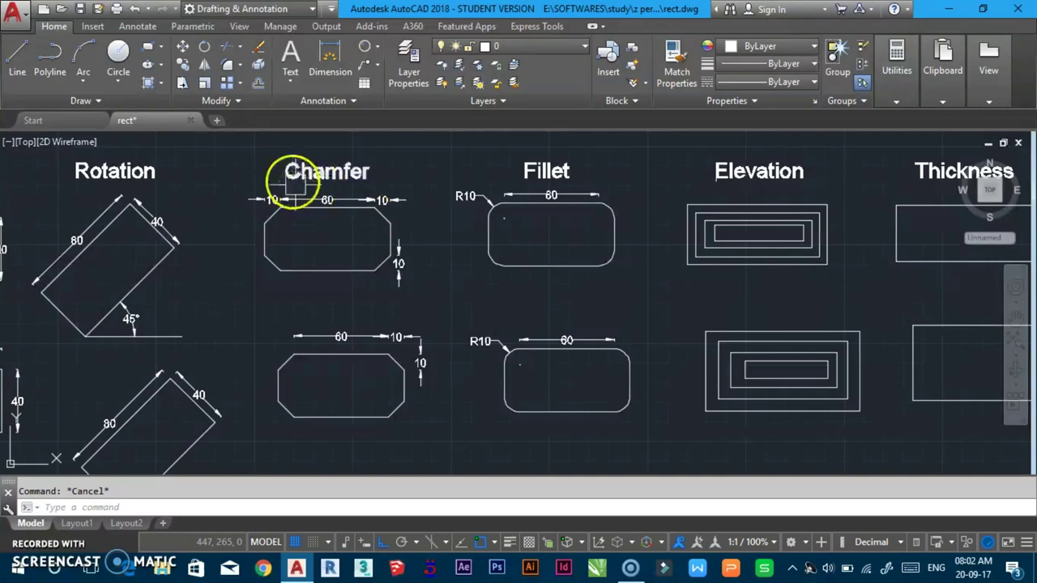
scroll(453, 277, down, 3)
middle_drag(462, 299, 418, 336)
scroll(418, 335, up, 3)
mouse_move(418, 384)
middle_down()
mouse_move(330, 364)
mouse_move(336, 330)
middle_up()
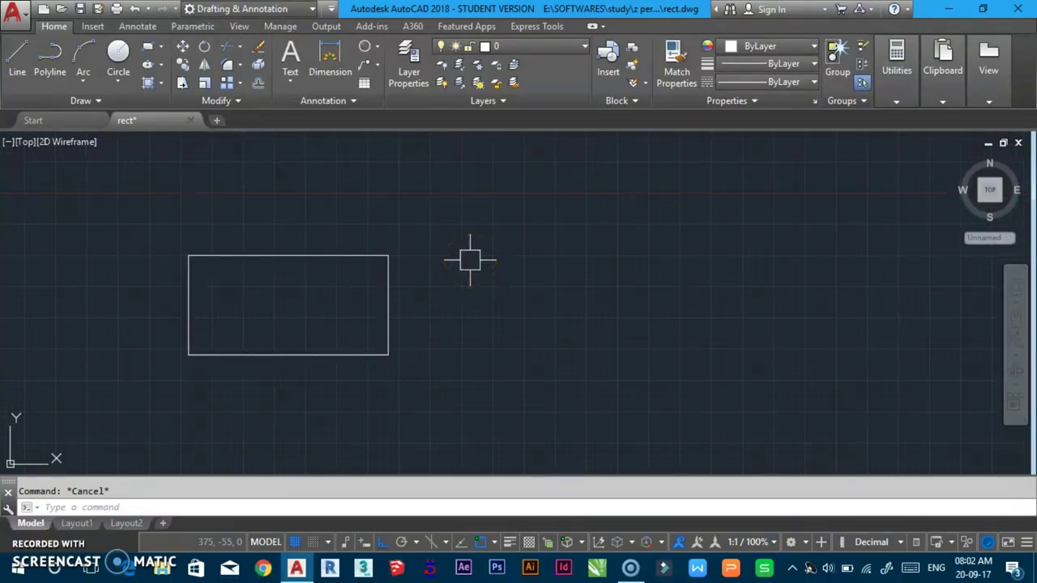
middle_drag(416, 314, 435, 310)
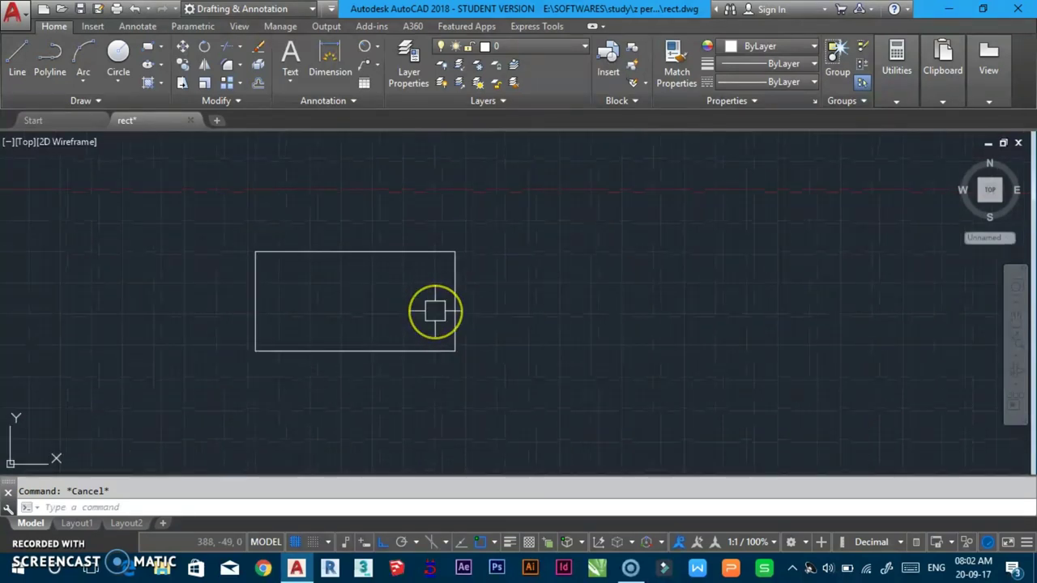
text(cha)
Chamfer the top-right corner with distances 10 and 10
key(Return)
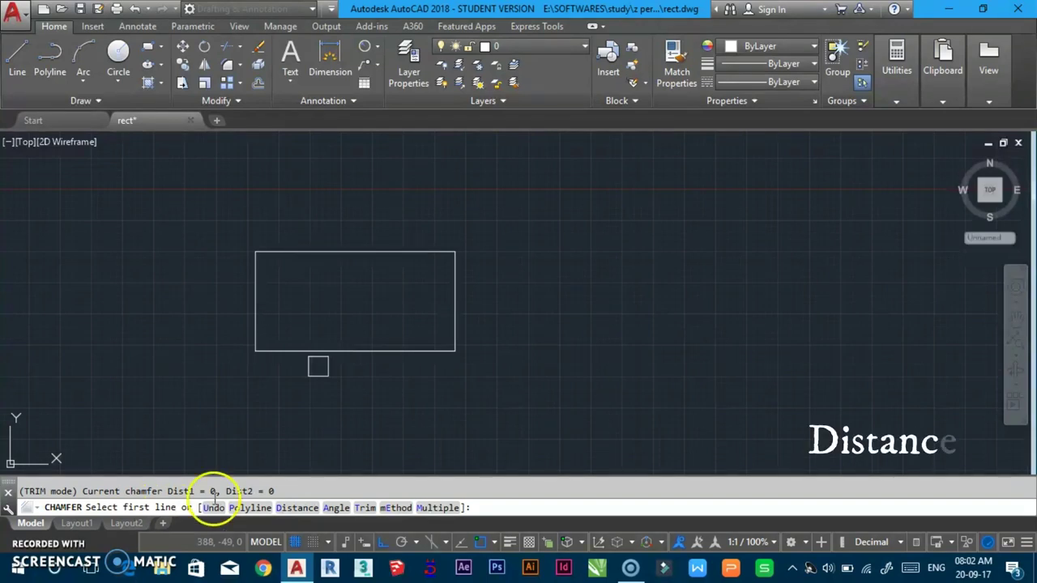
text(d)
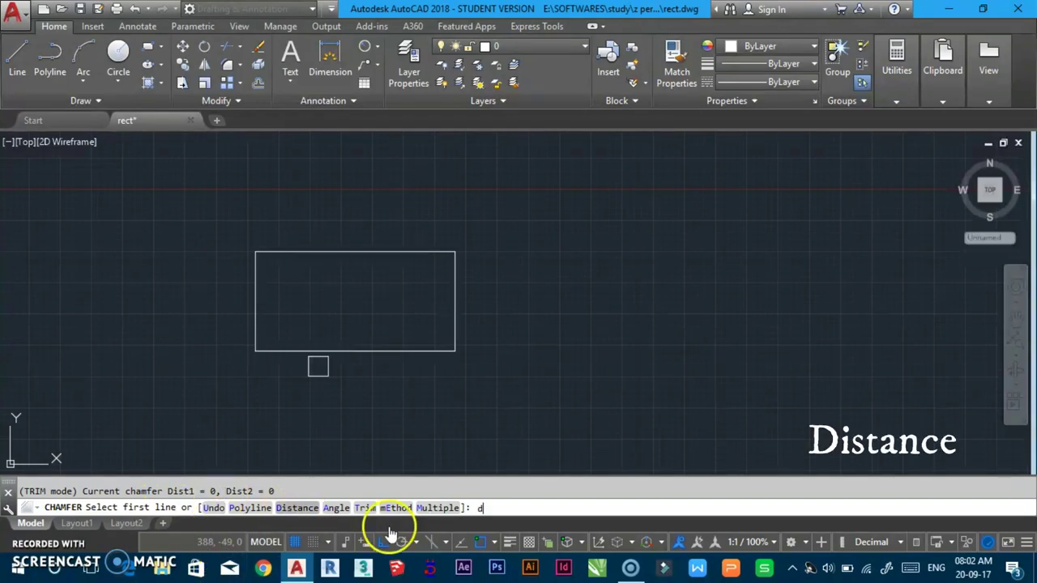
key(Return)
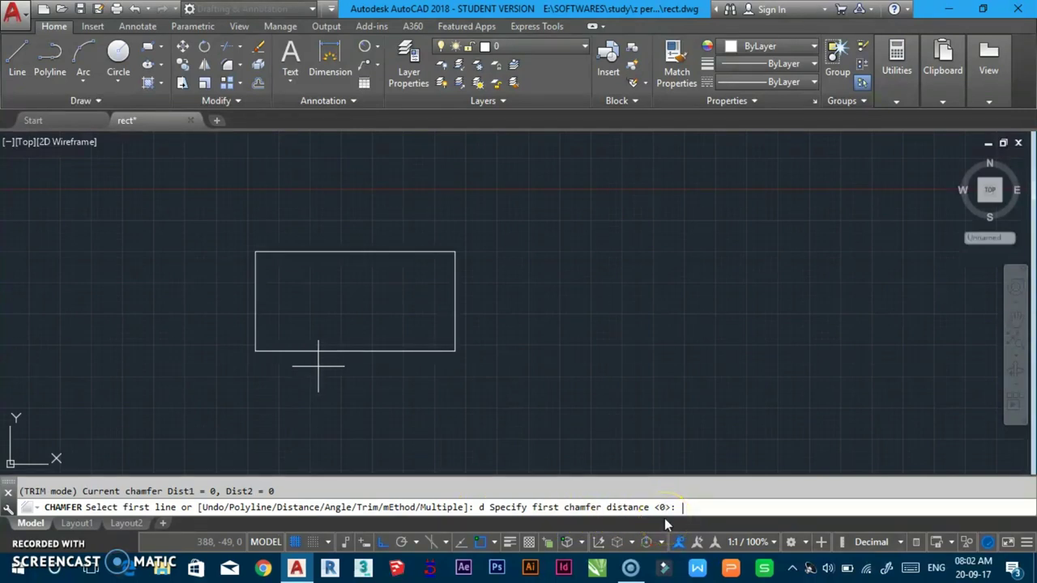
text(10)
key(Return)
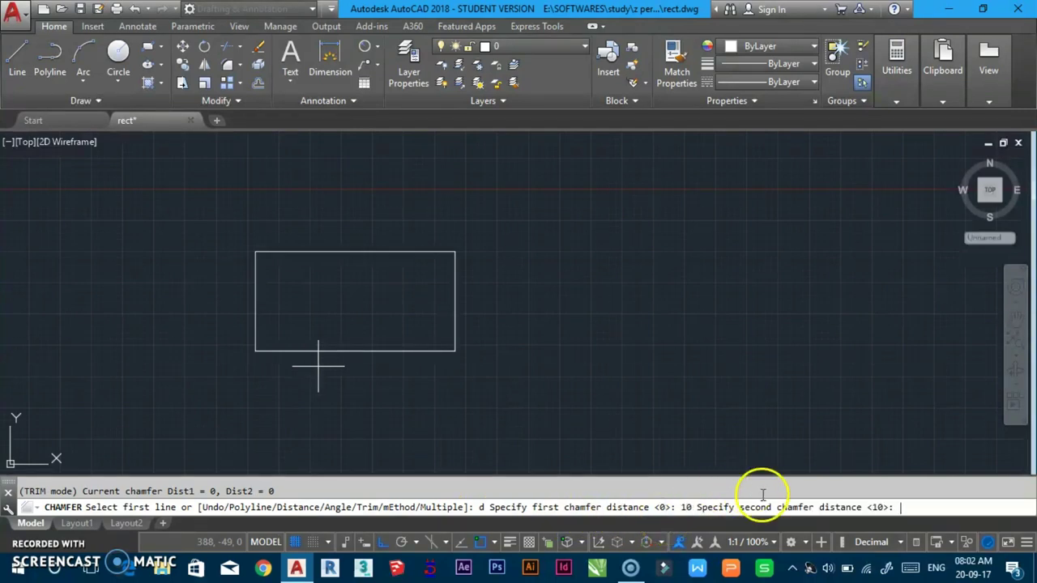
text(10)
key(Return)
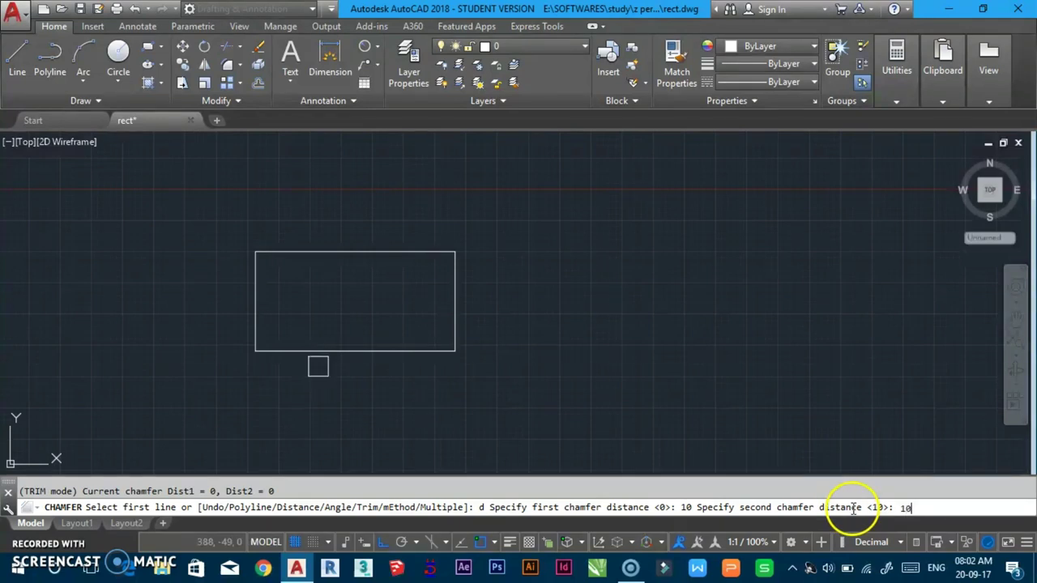
click(417, 252)
click(453, 288)
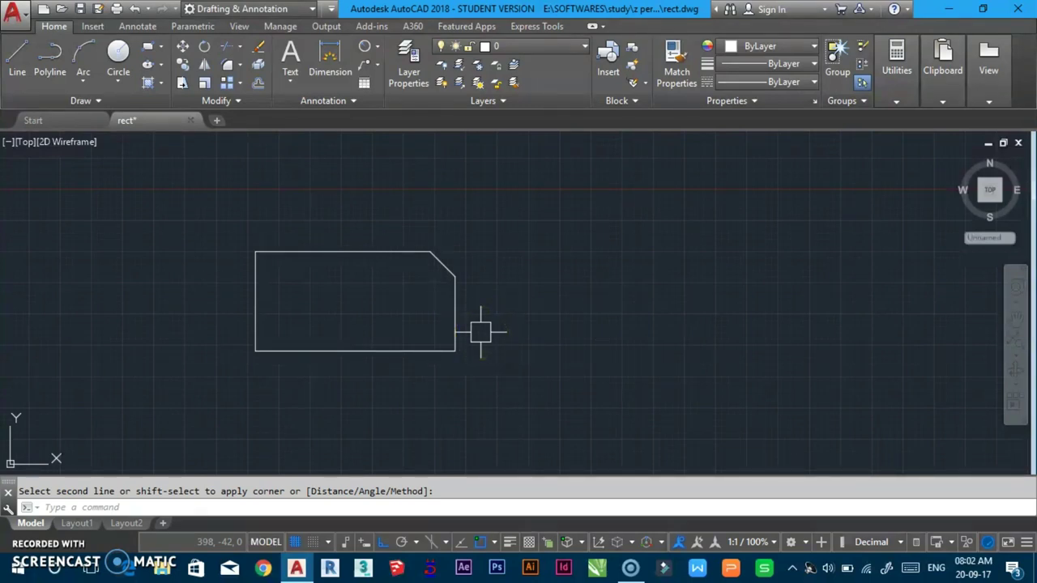
Chamfer the top-left corner with distances 10 and 20
text(cha)
key(Return)
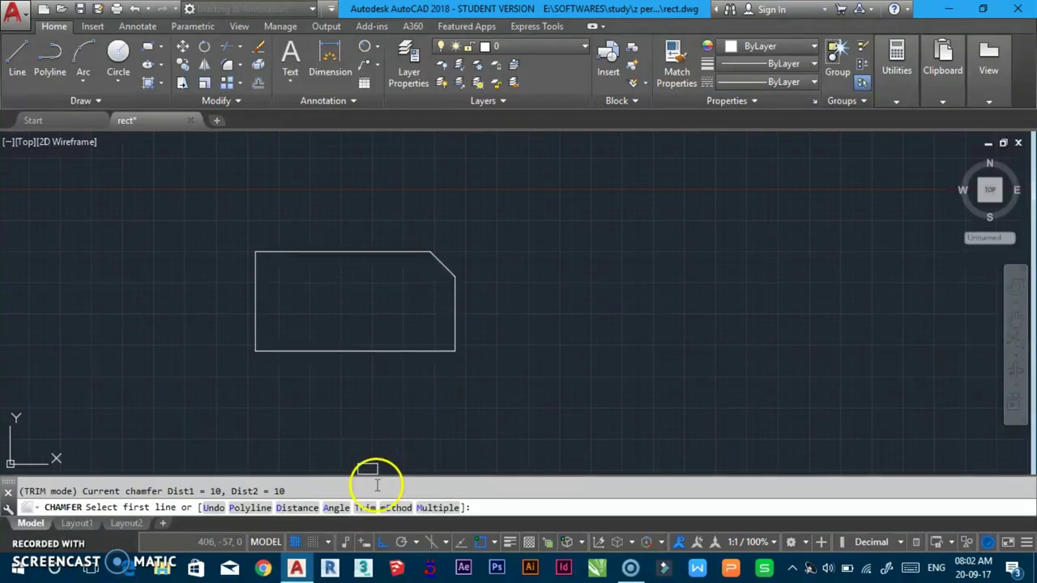
key(Return)
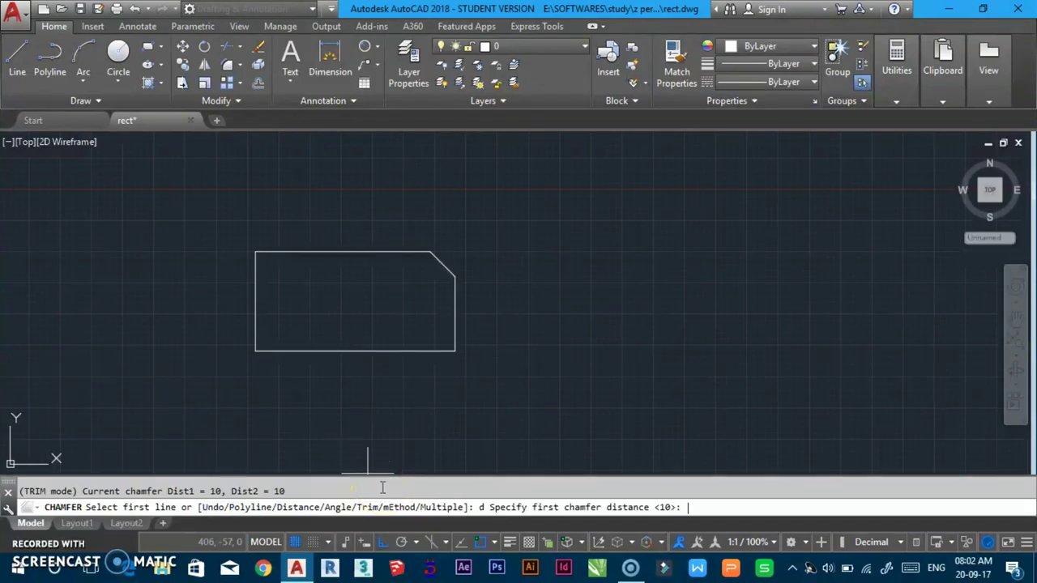
text(10)
key(Return)
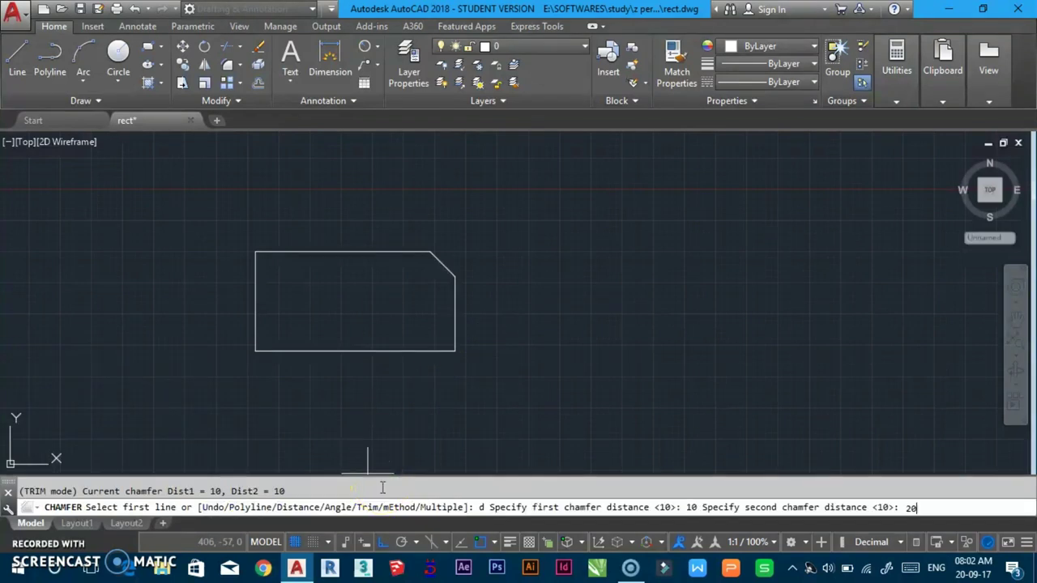
key(Return)
click(265, 257)
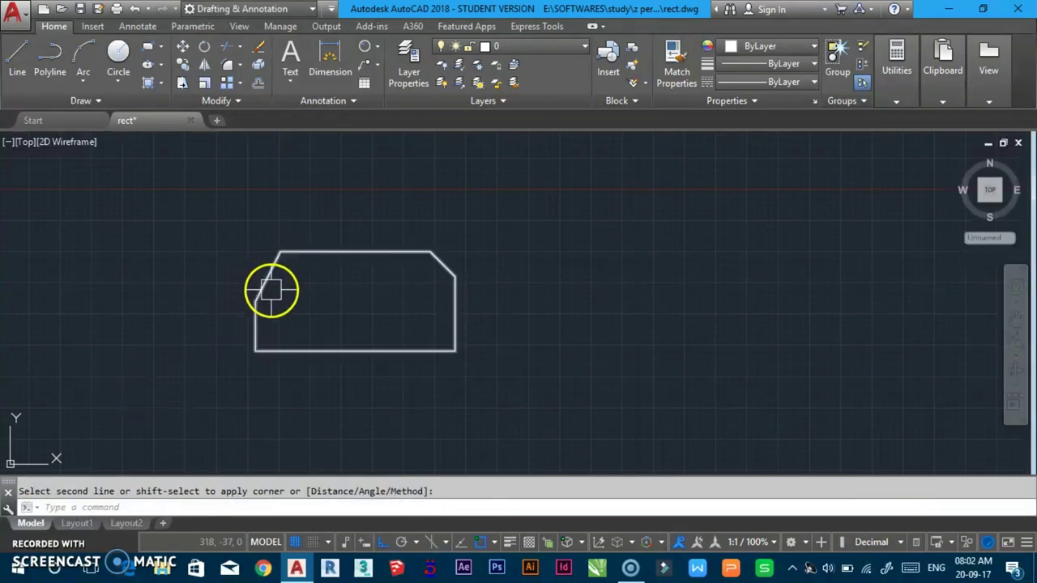
middle_drag(359, 336, 364, 312)
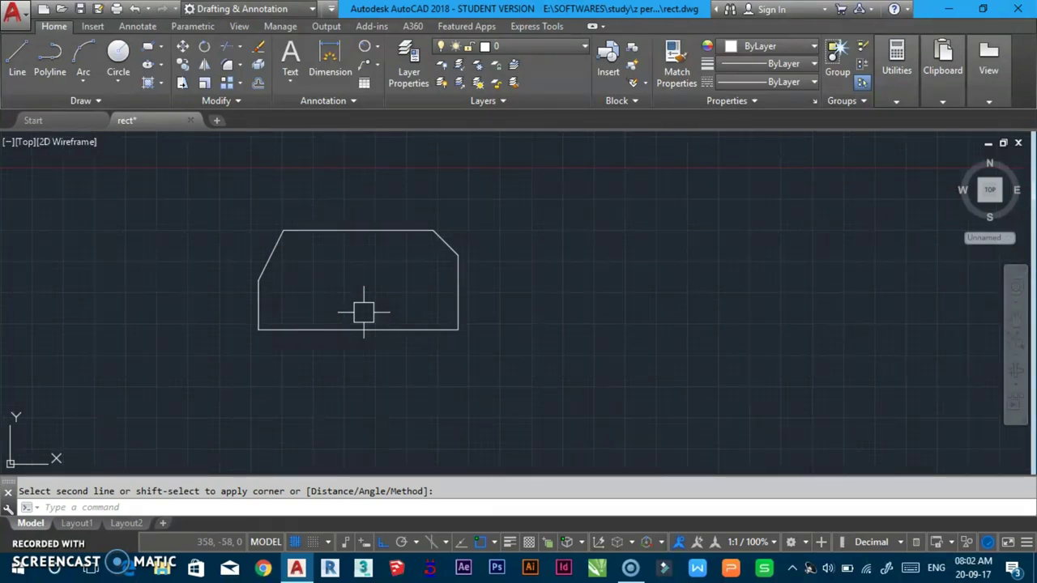
Fillet the bottom-left corner with radius 10
text(F)
key(Return)
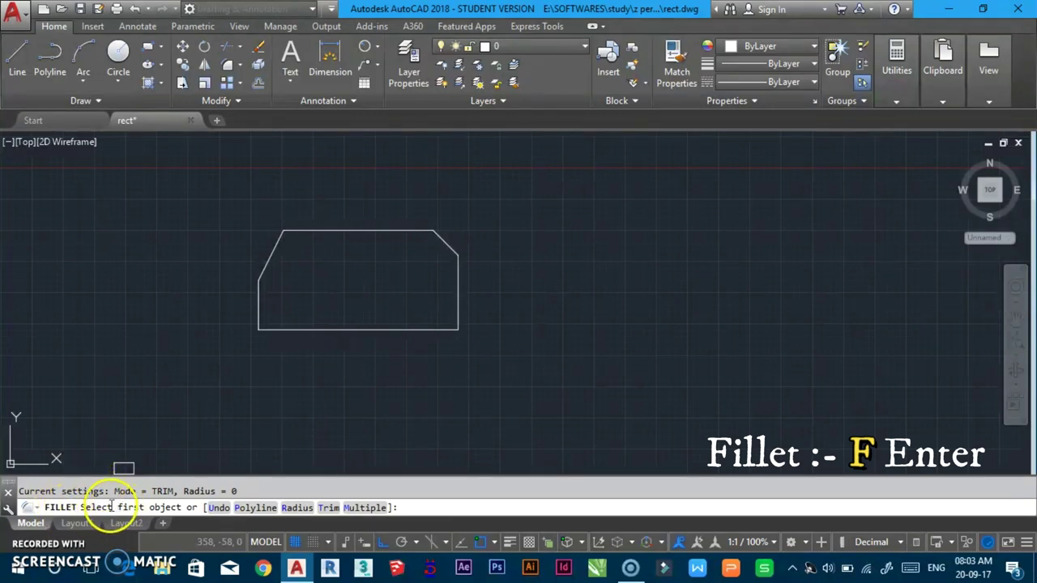
click(297, 508)
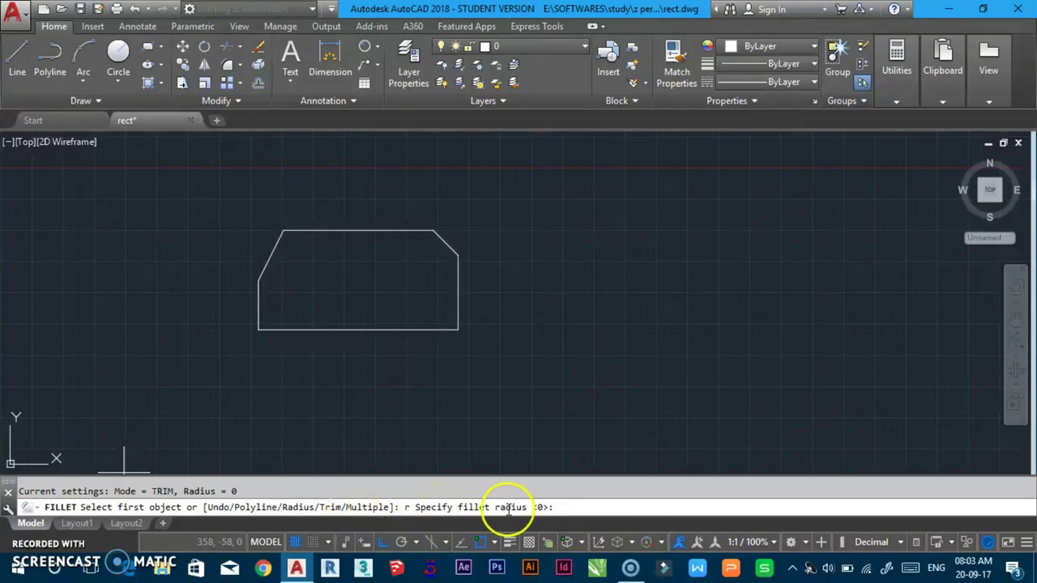
text(10)
key(Return)
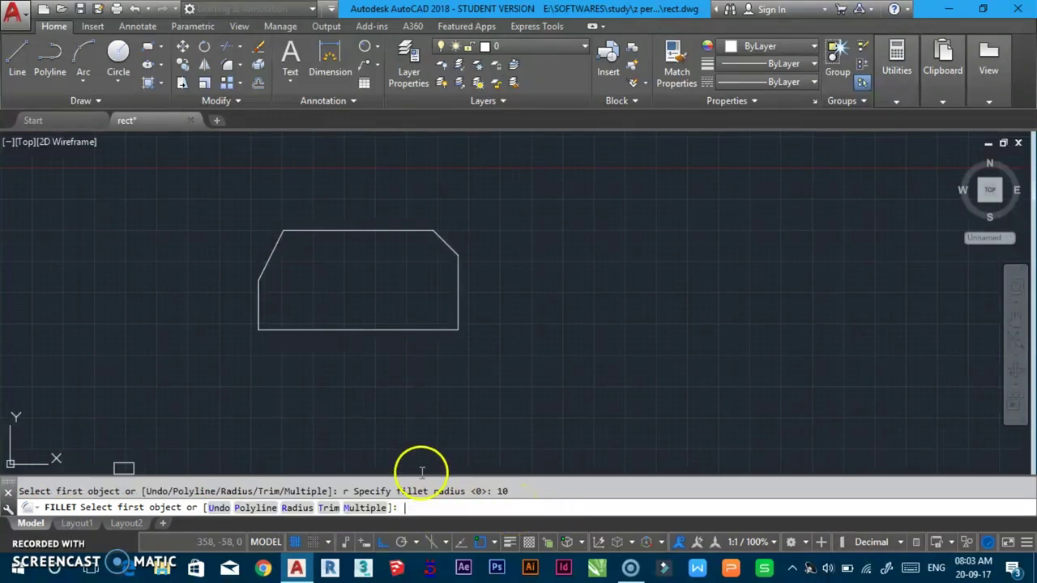
click(259, 313)
click(299, 330)
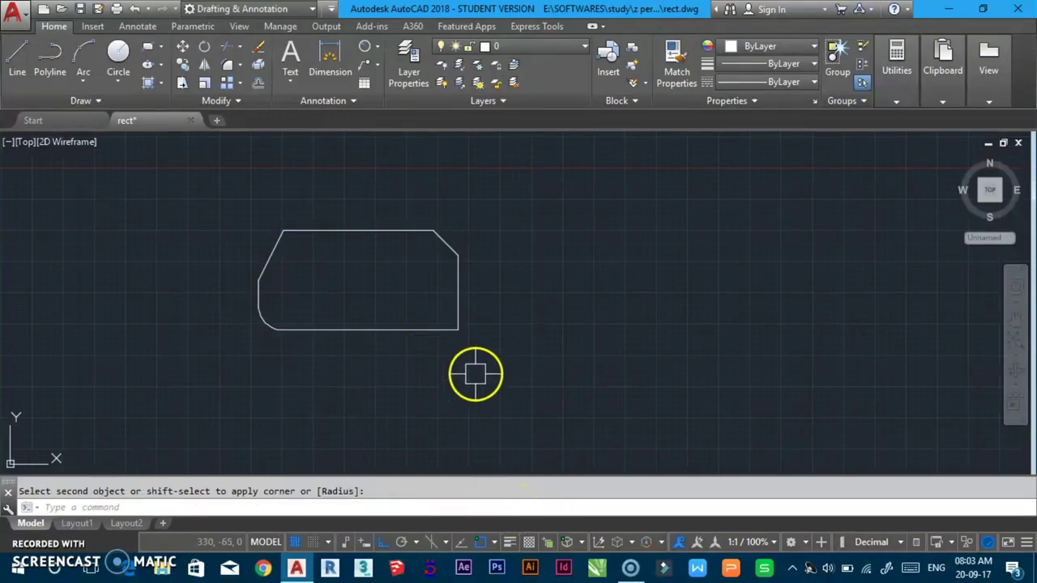
Fillet the bottom-right corner with the same radius 10
key(Return)
click(441, 330)
click(452, 293)
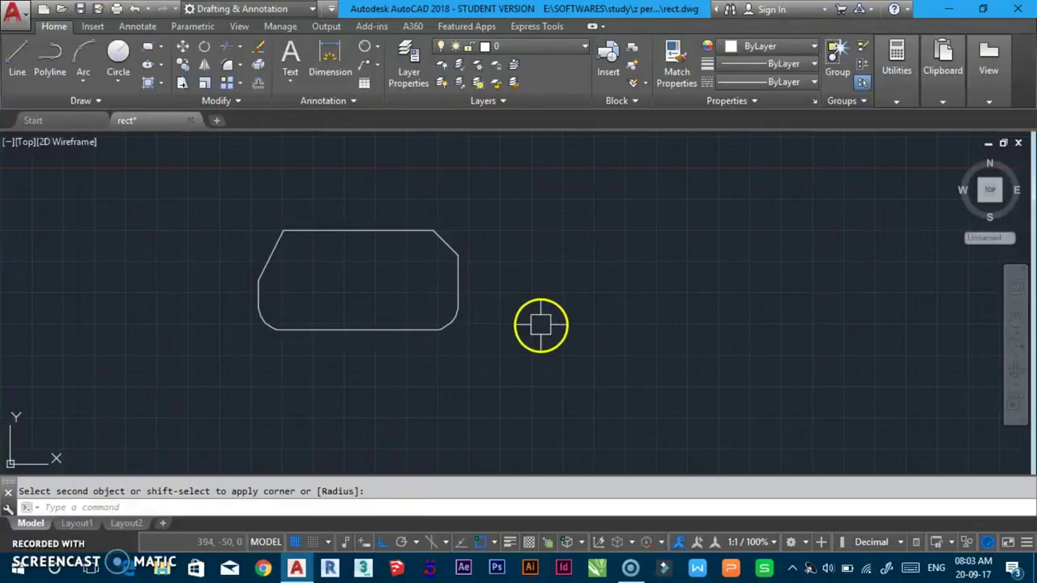
Delete the extra wide and thin rectangles at the lower right of the sheet
scroll(503, 305, down, 2)
middle_drag(505, 307, 342, 377)
scroll(338, 377, down, 2)
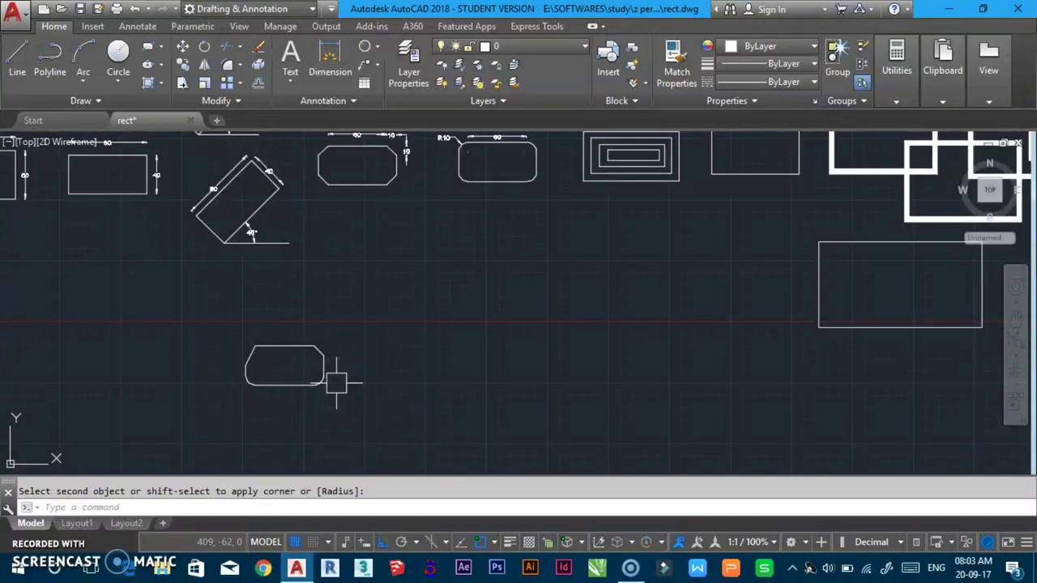
scroll(336, 381, down, 2)
middle_drag(440, 337, 453, 369)
click(874, 192)
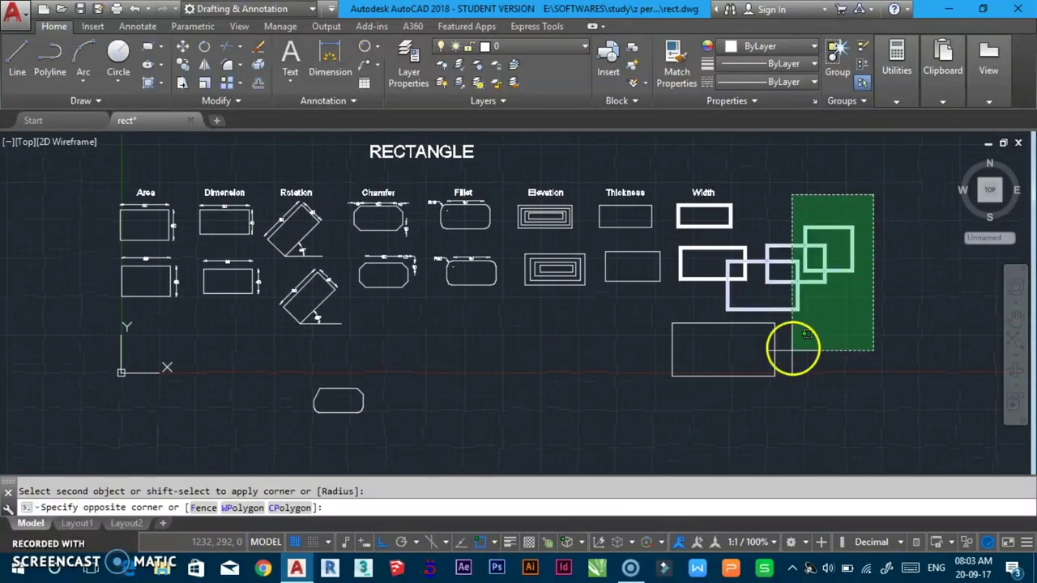
click(669, 424)
key(Delete)
Erase the chamfered and filleted practice shape with ERASE
click(410, 367)
click(279, 435)
text(e)
key(Return)
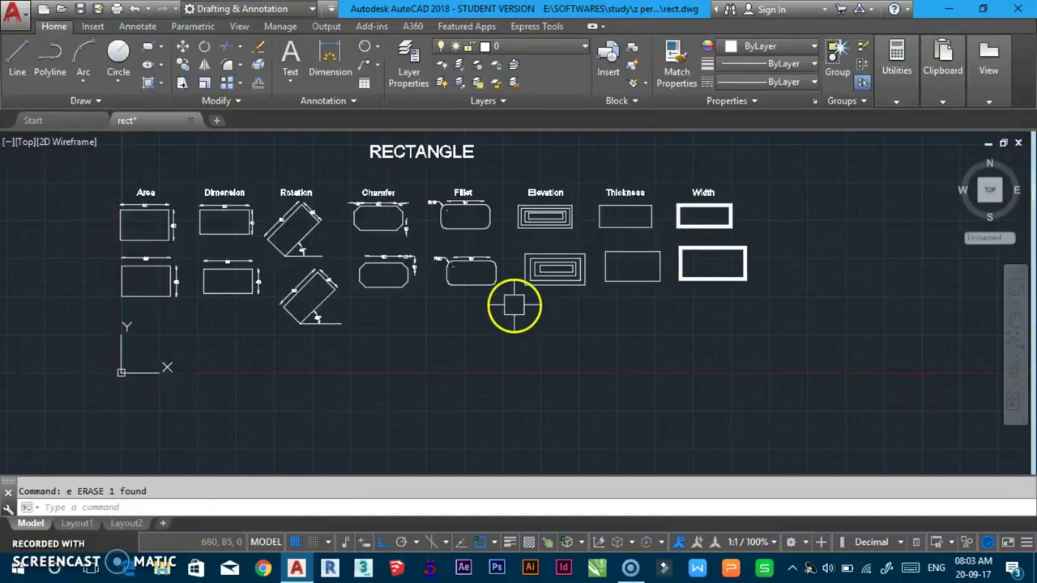